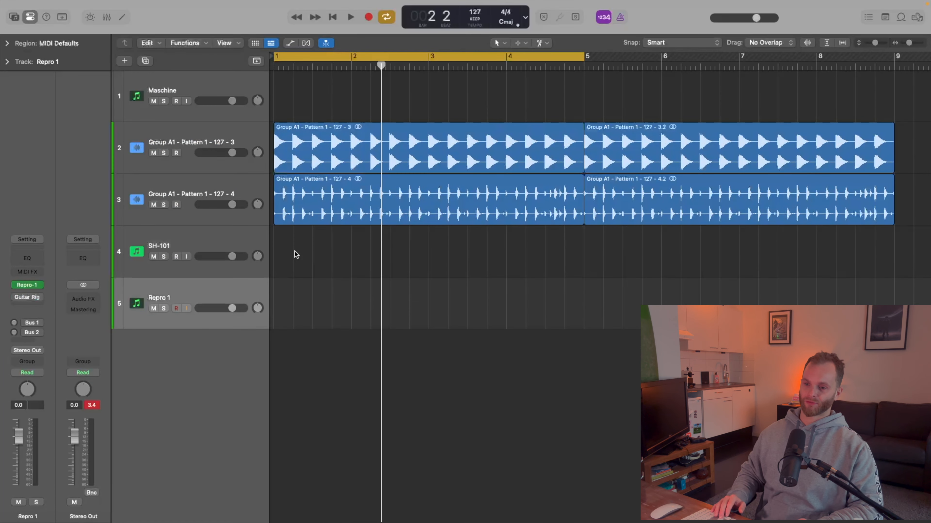
Select the SH-101 track and open its synth plug-in, closing the Maschine window that appears with it.
key(Up)
key(Down)
key(Up)
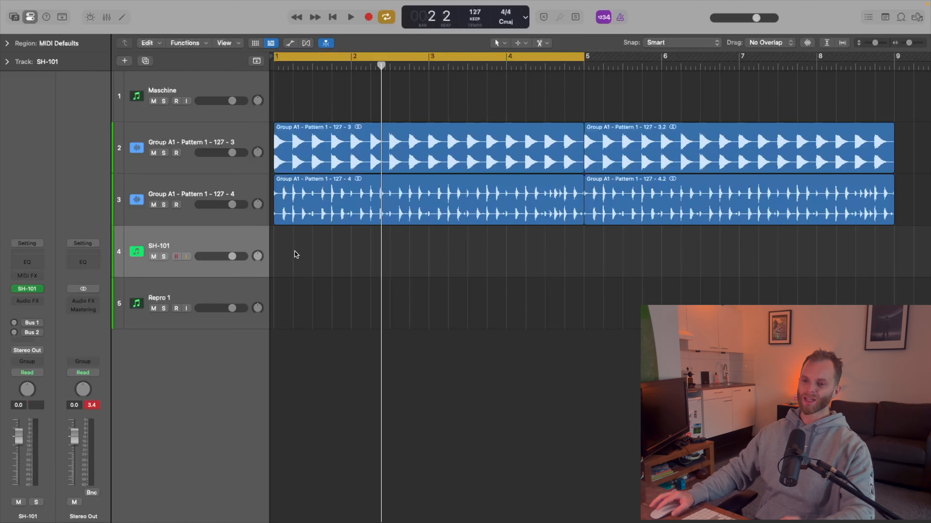
click(22, 290)
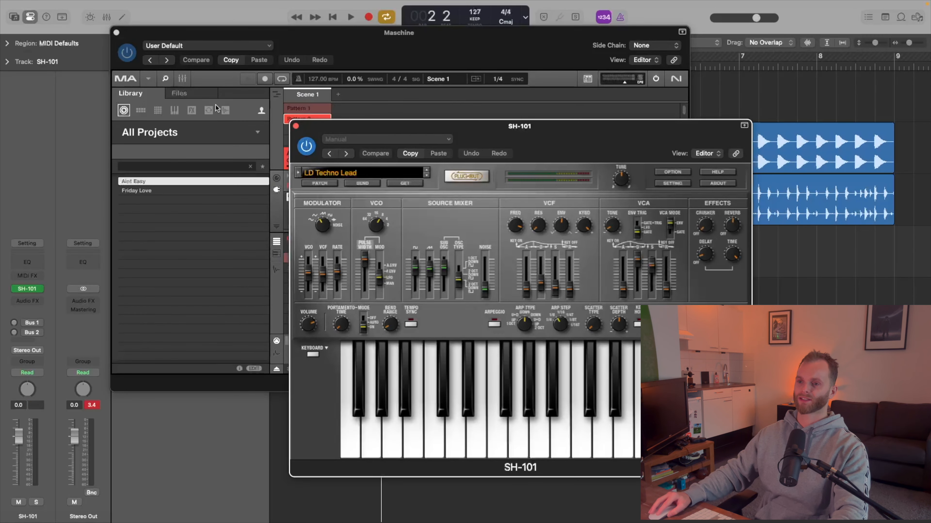
click(116, 33)
drag(472, 126, 421, 97)
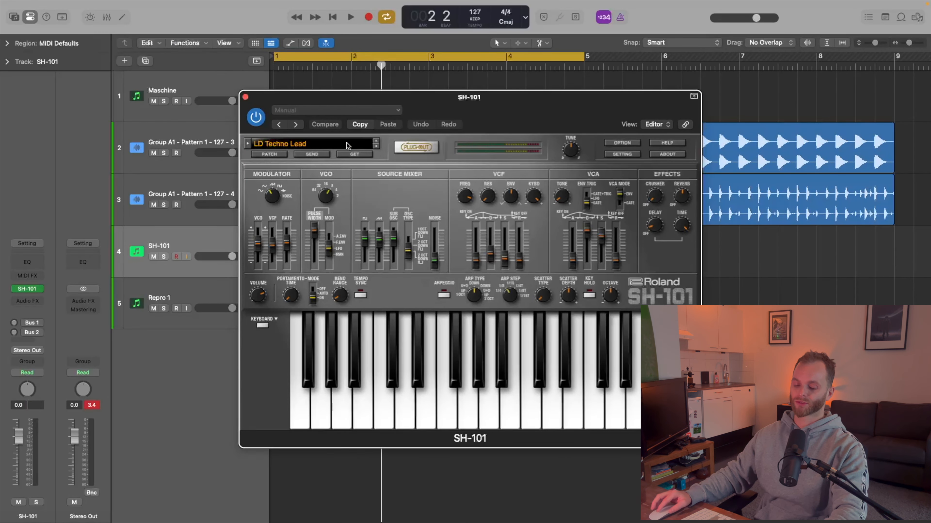
Audition presets in the SH-101's 2 Preset bank, starting from A-2: BS G Wobble Bass.
click(347, 142)
mouse_move(276, 154)
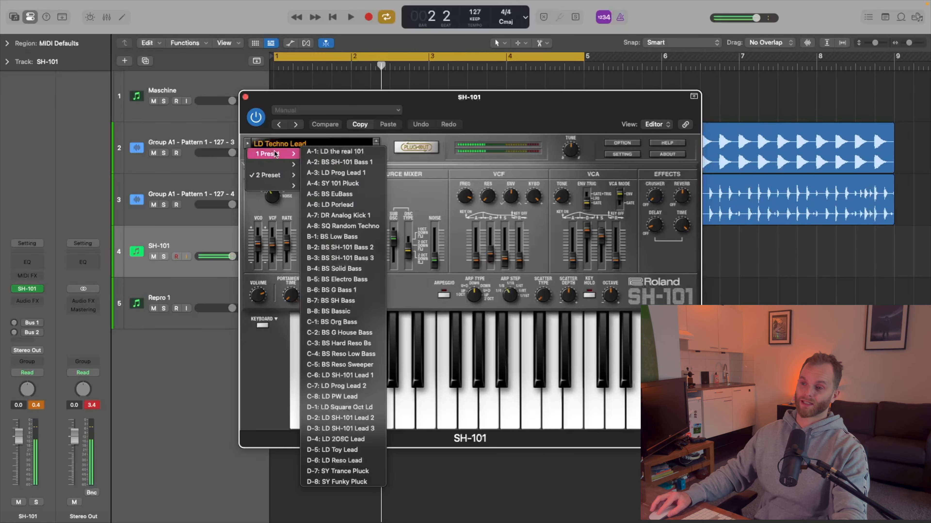
mouse_move(282, 178)
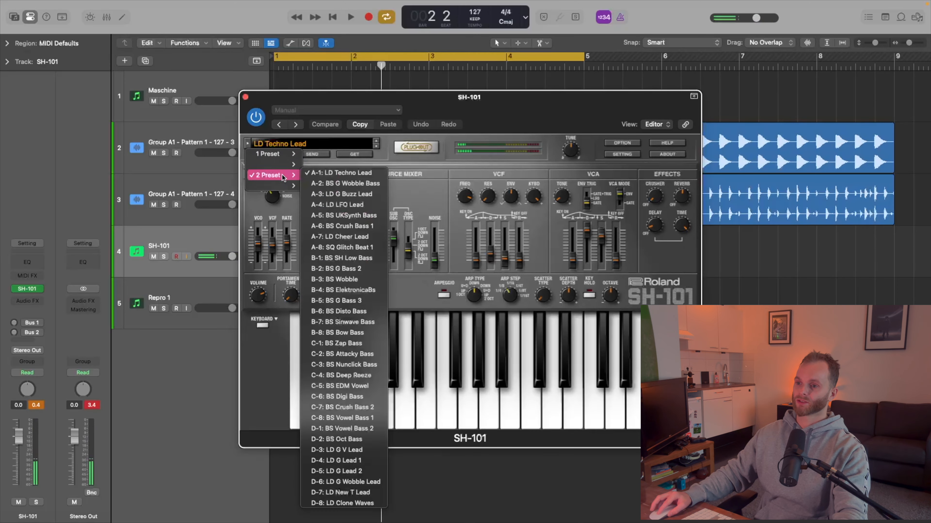
click(344, 183)
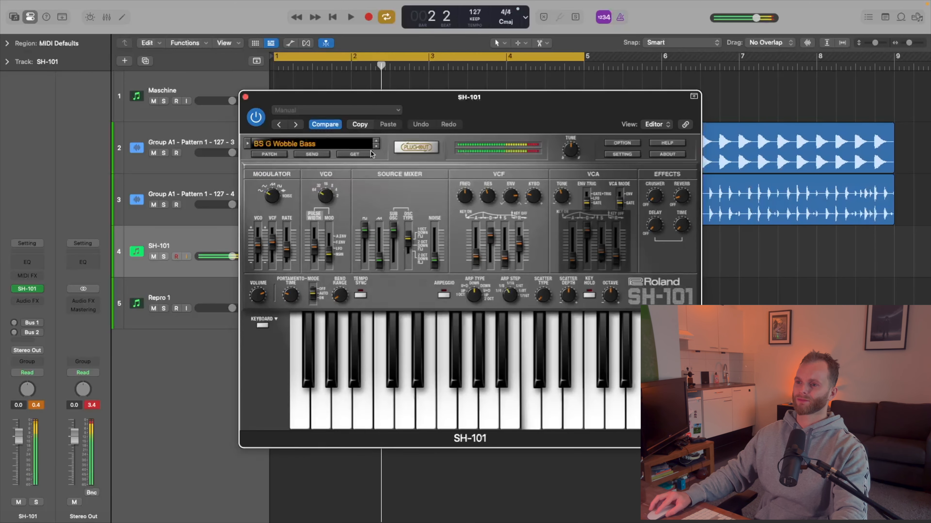
click(377, 147)
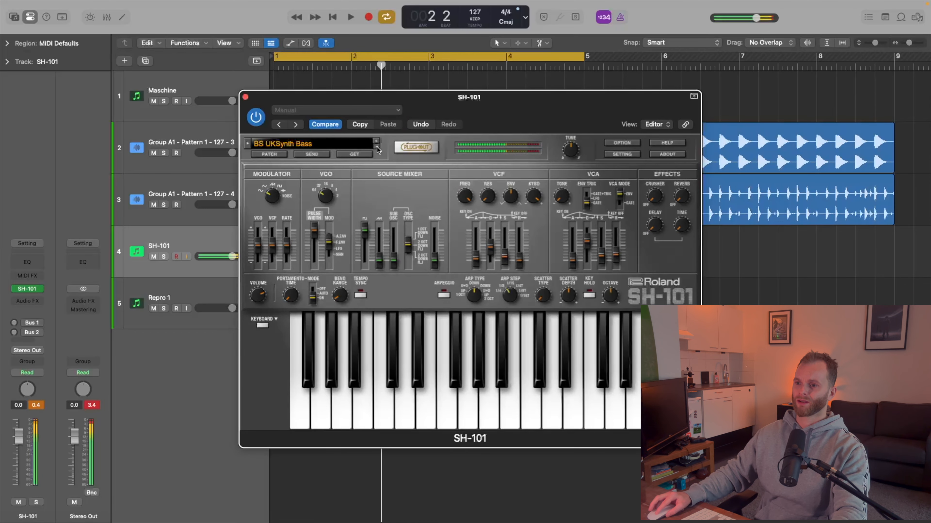
click(377, 147)
Load the preset B-1: BS Low Bass from the SH-101's 1 Preset bank.
click(351, 146)
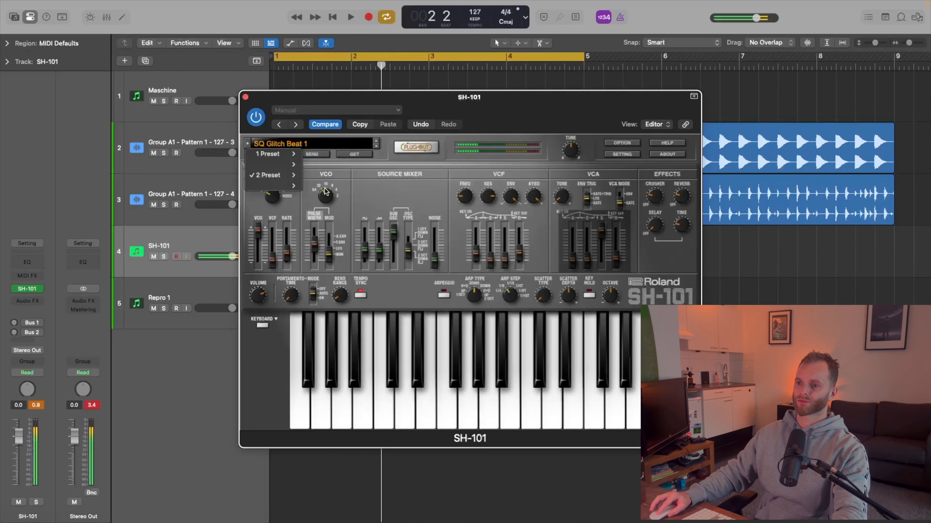
mouse_move(275, 176)
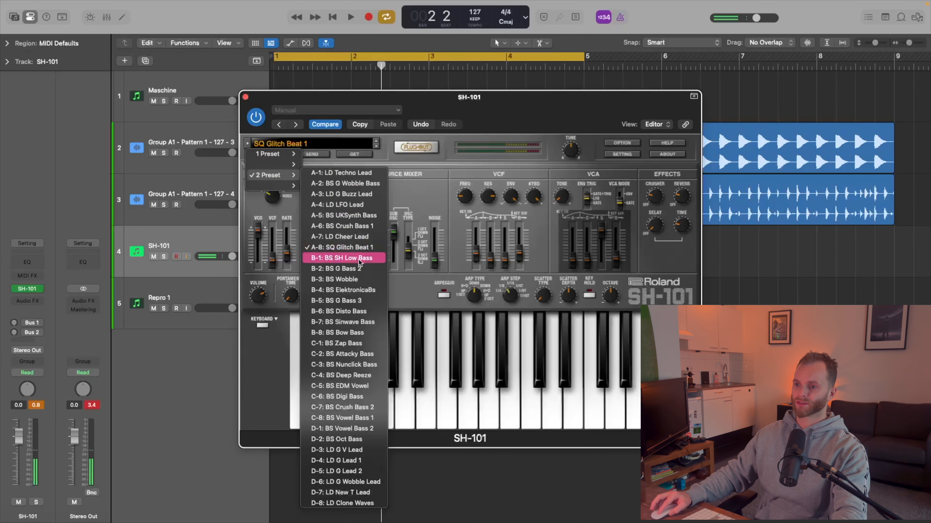
mouse_move(293, 155)
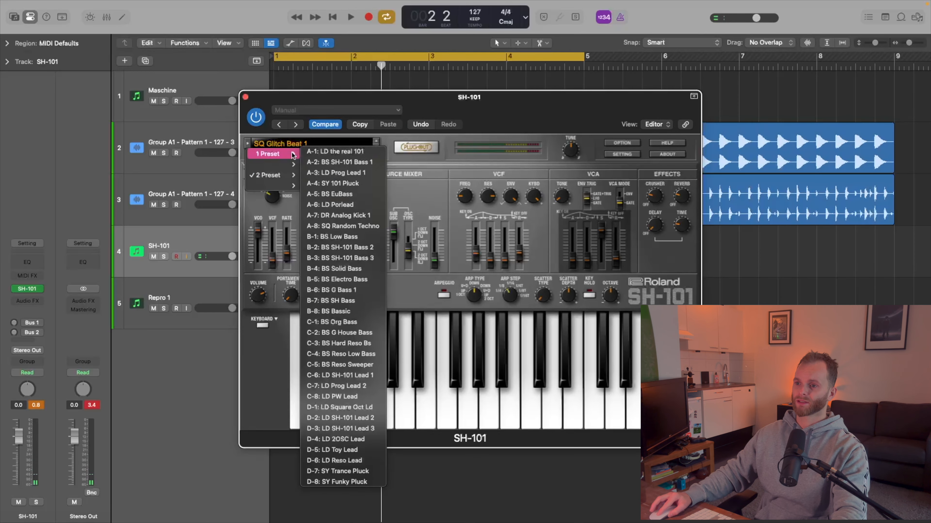
click(377, 237)
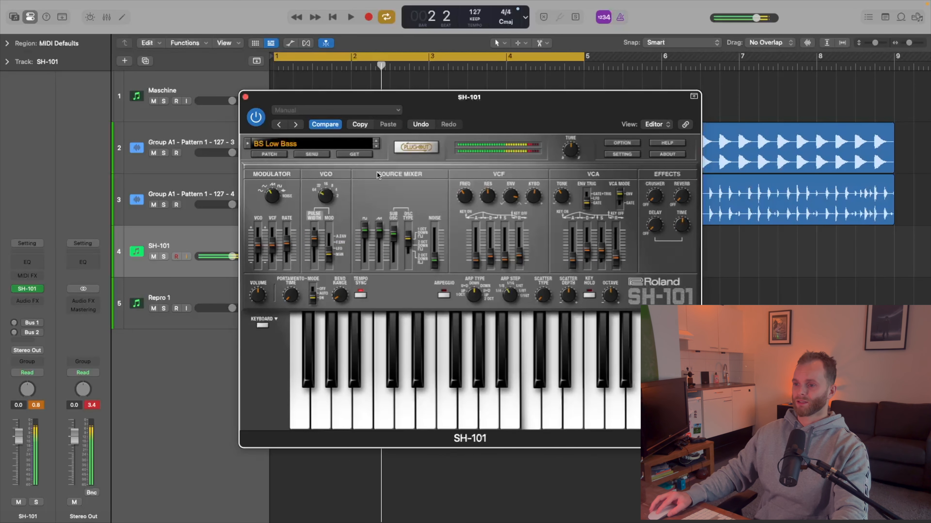
Adjust the SH-101's VCF frequency and the VCA envelope's decay and sustain, and close the synth window.
drag(469, 196, 470, 201)
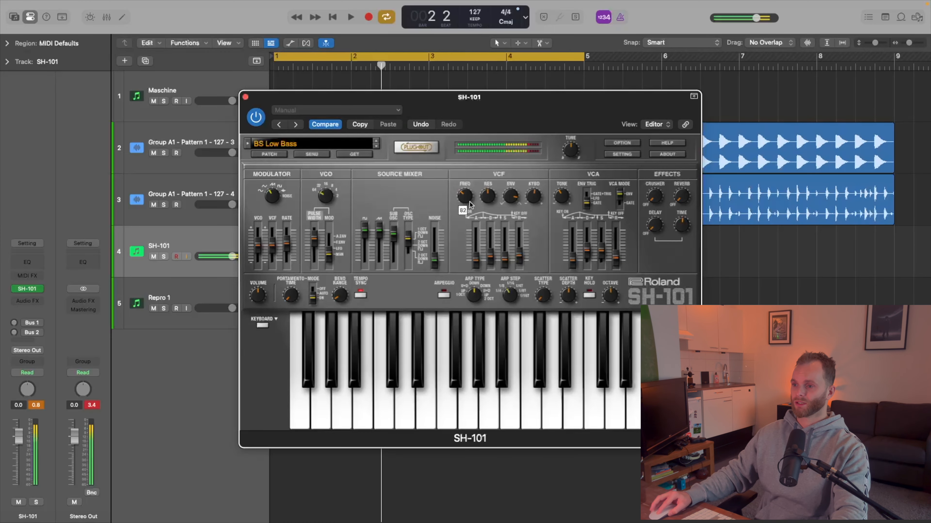
scroll(471, 204, up, 3)
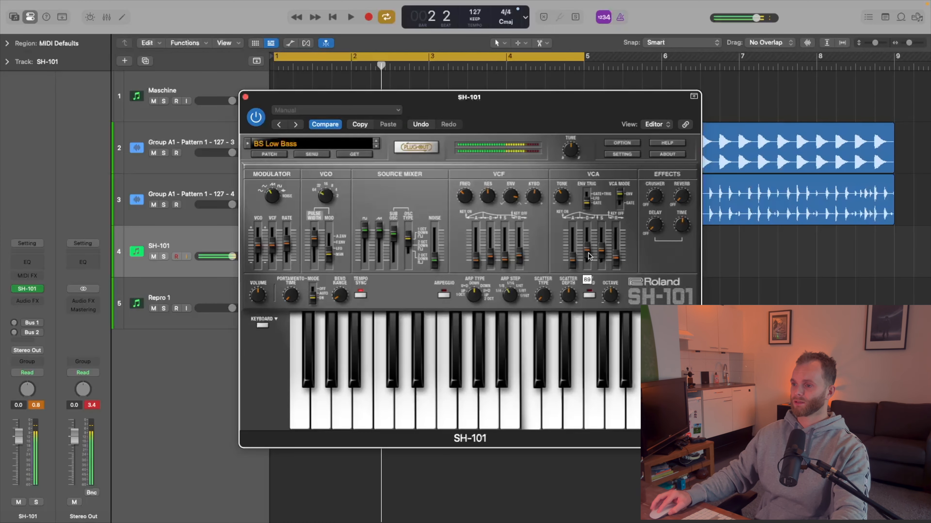
drag(600, 253, 599, 251)
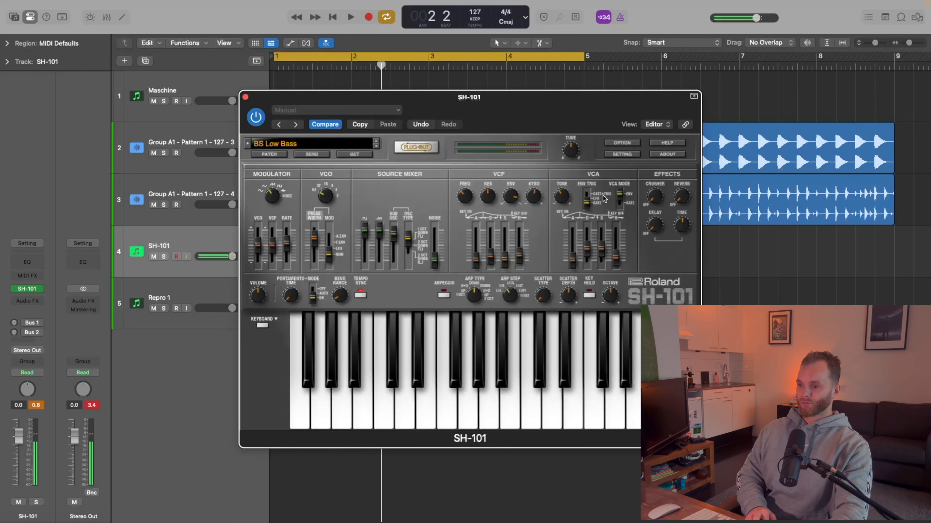
key(super+w)
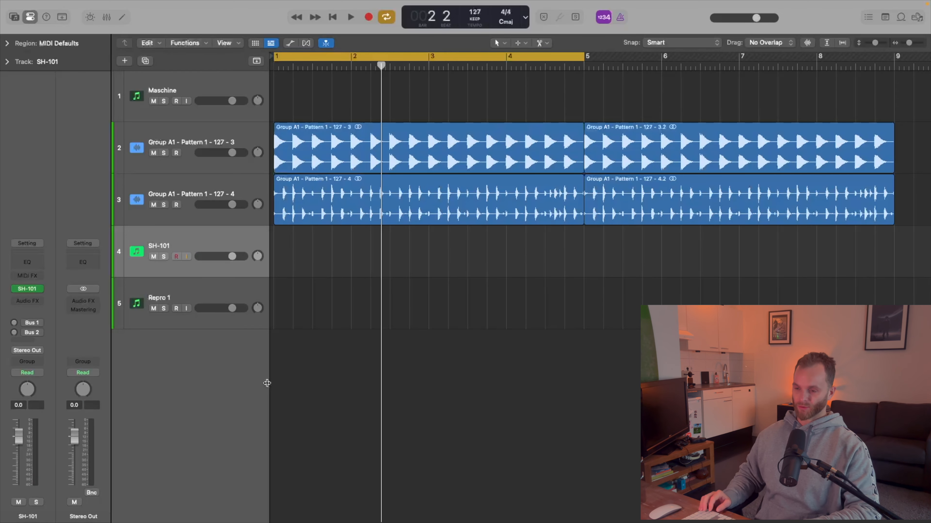
key(e)
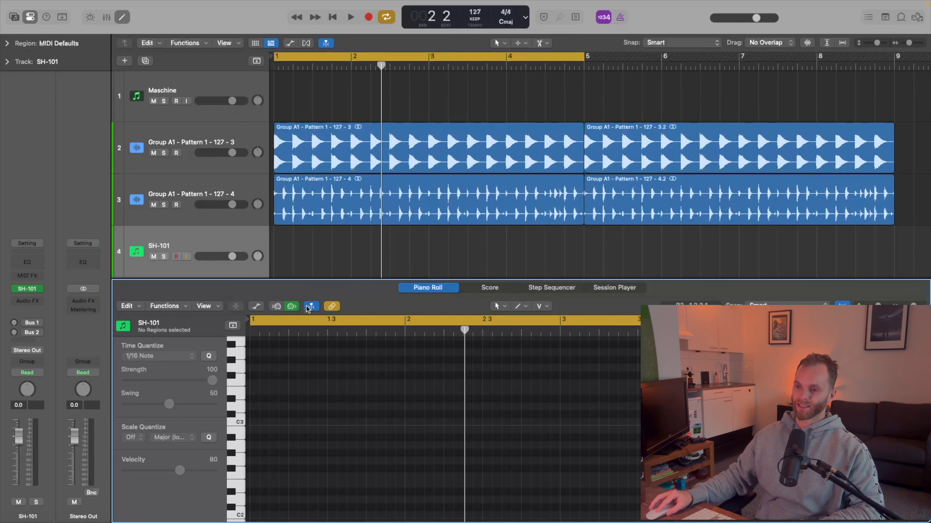
drag(324, 279, 324, 267)
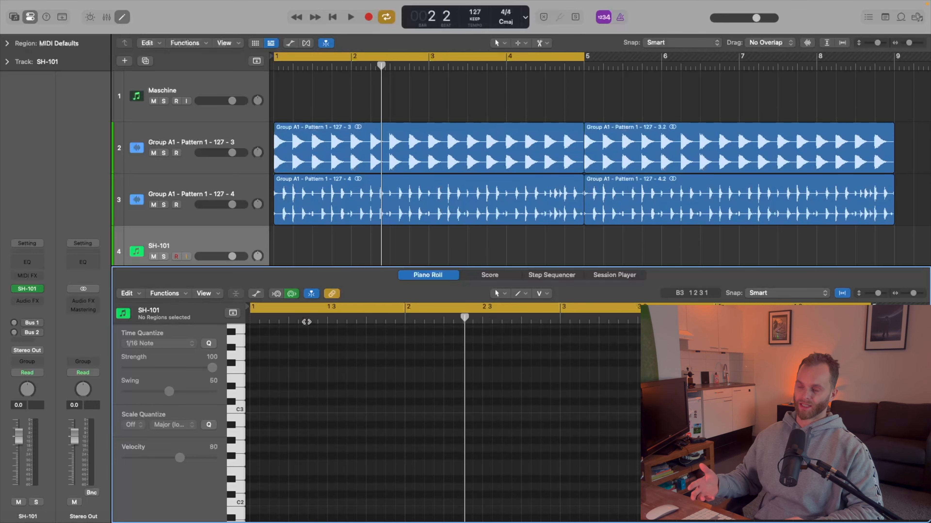
key(e)
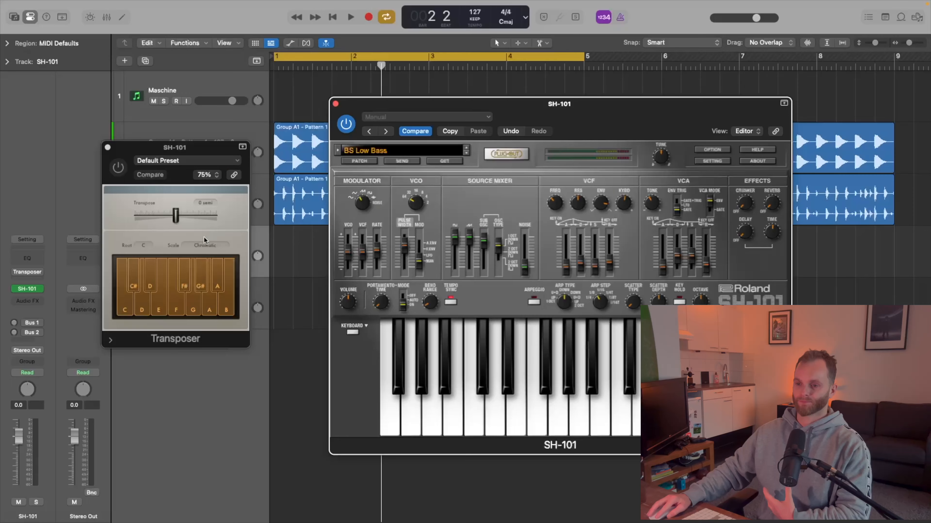
Set the Transposer's root to F and its scale to Natural Minor, and close both plug-in windows.
click(144, 246)
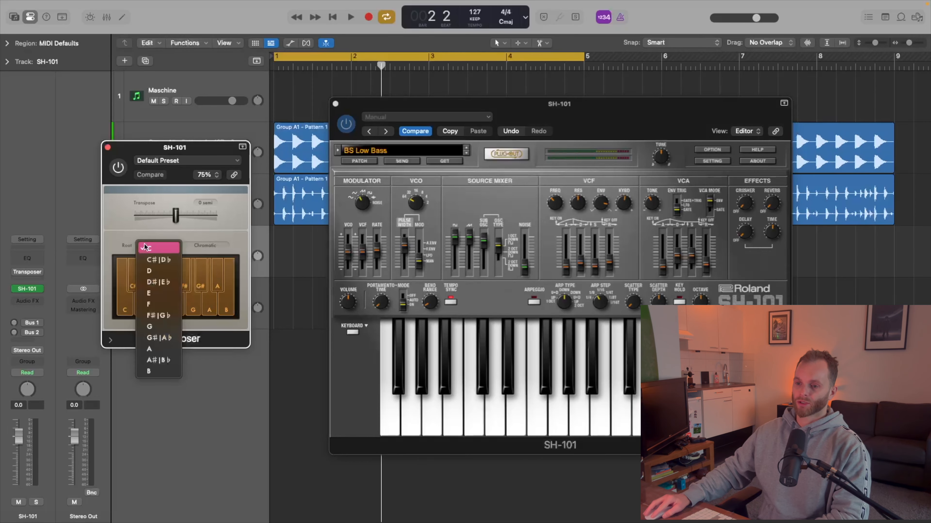
click(148, 304)
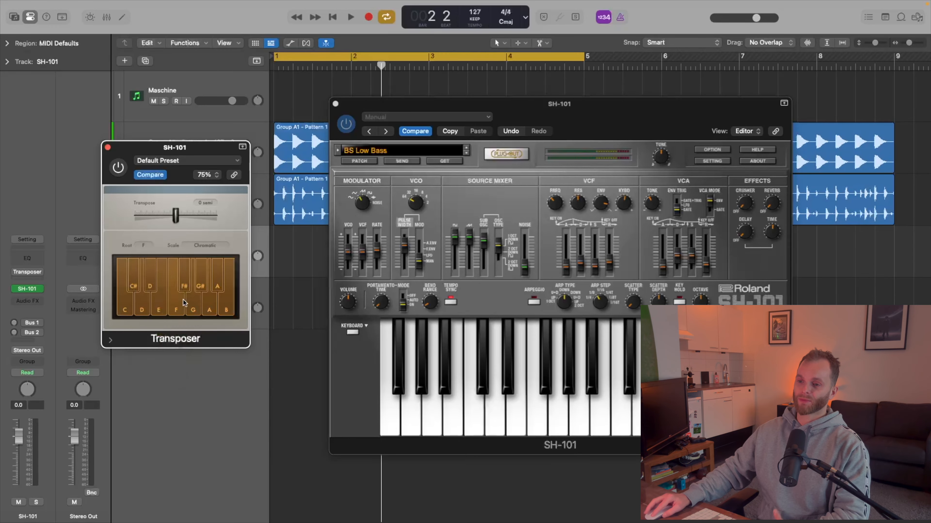
click(205, 245)
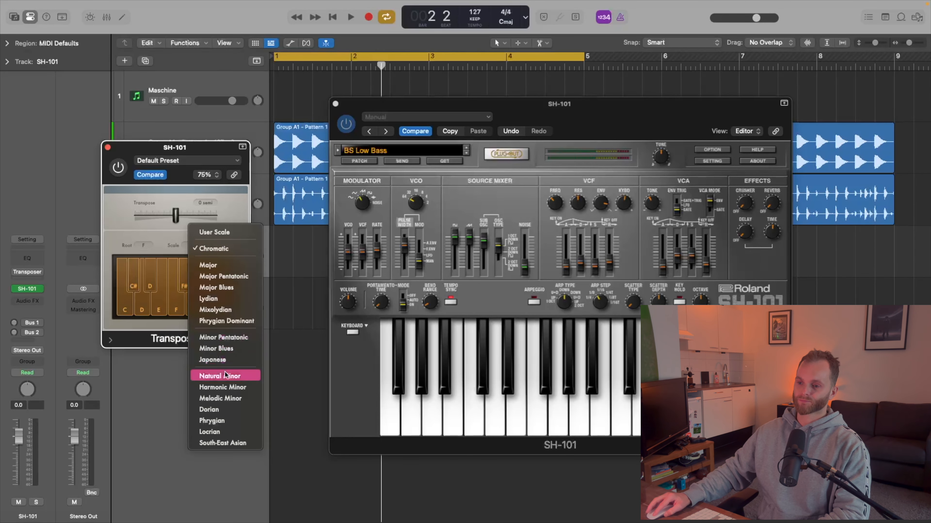
click(217, 376)
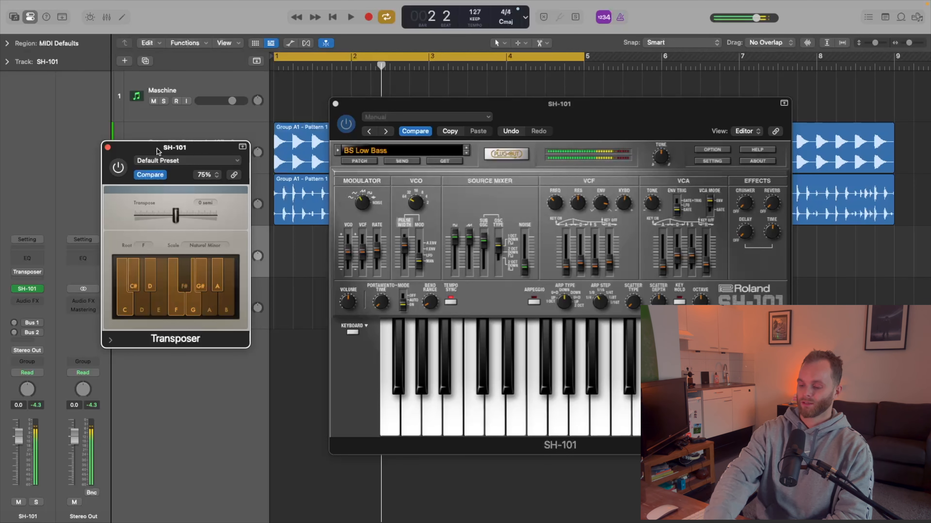
click(107, 148)
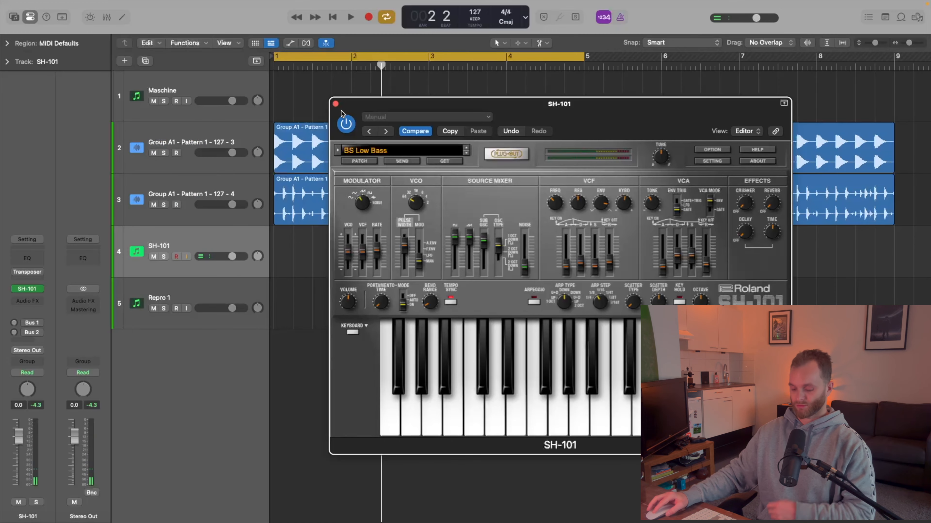
click(336, 105)
Open the Piano Roll for the SH-101 track and enlarge the editor area, briefly playing the beat.
key(p)
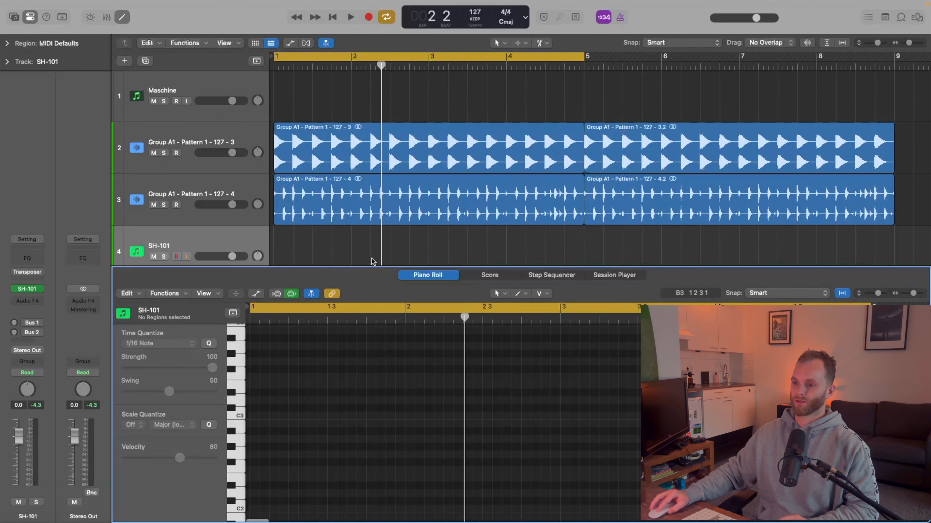
key(space)
drag(370, 267, 373, 235)
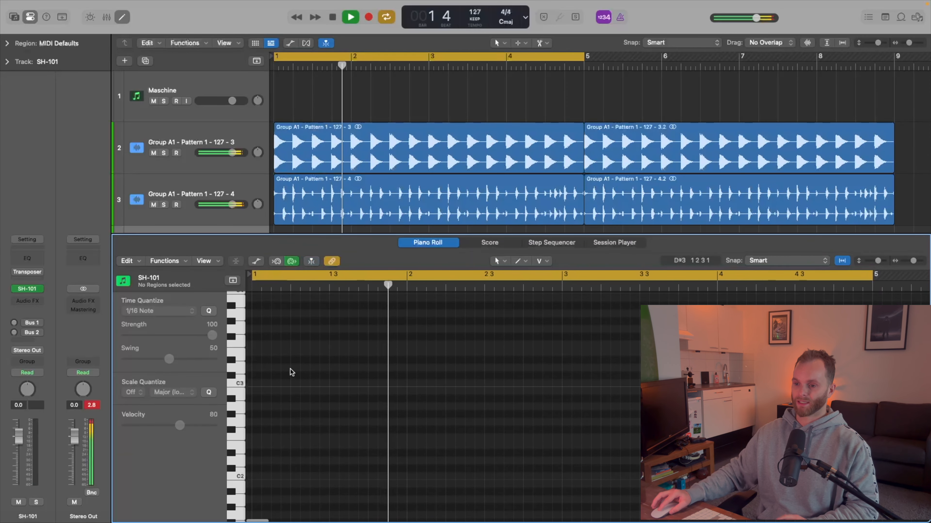
key(space)
Add an F0 note at the start of bar 1 on the SH-101 track and set its velocity to 107.
scroll(252, 435, down, 5)
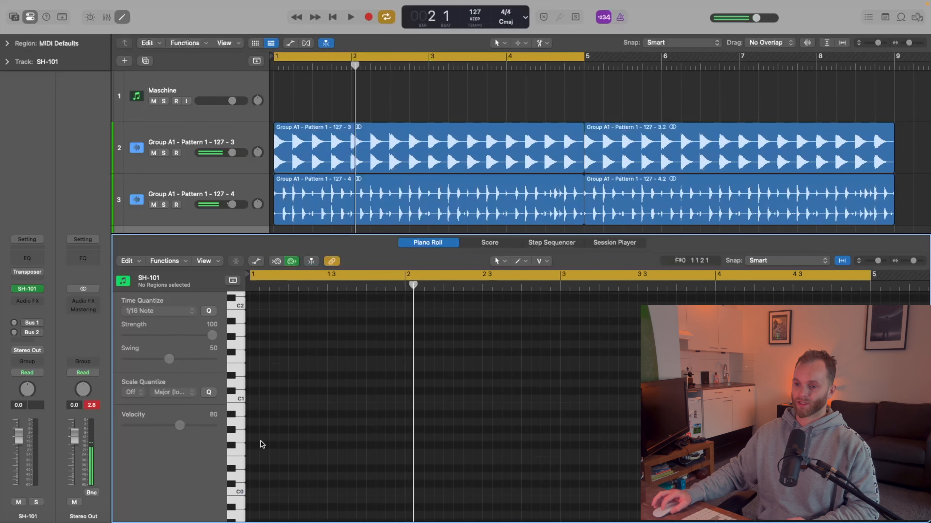
super+click(259, 441)
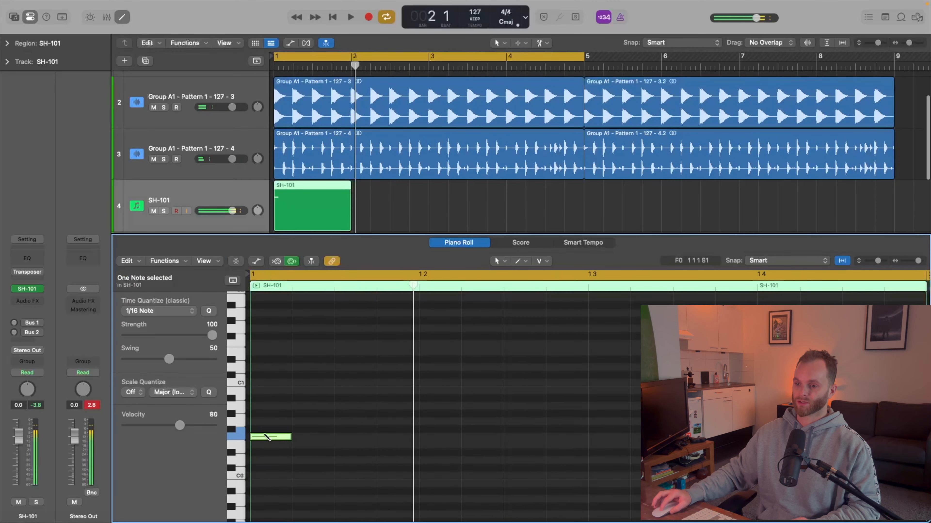
scroll(265, 435, down, 1)
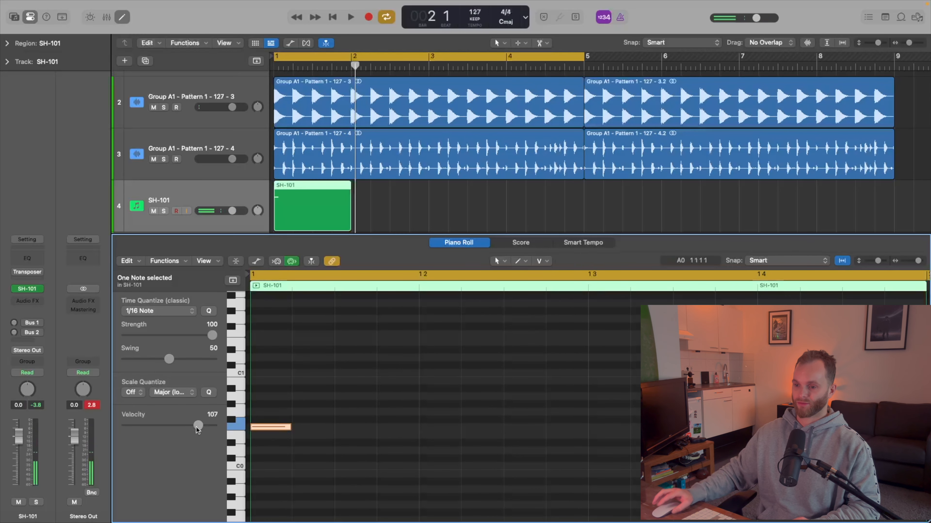
key(super+Left)
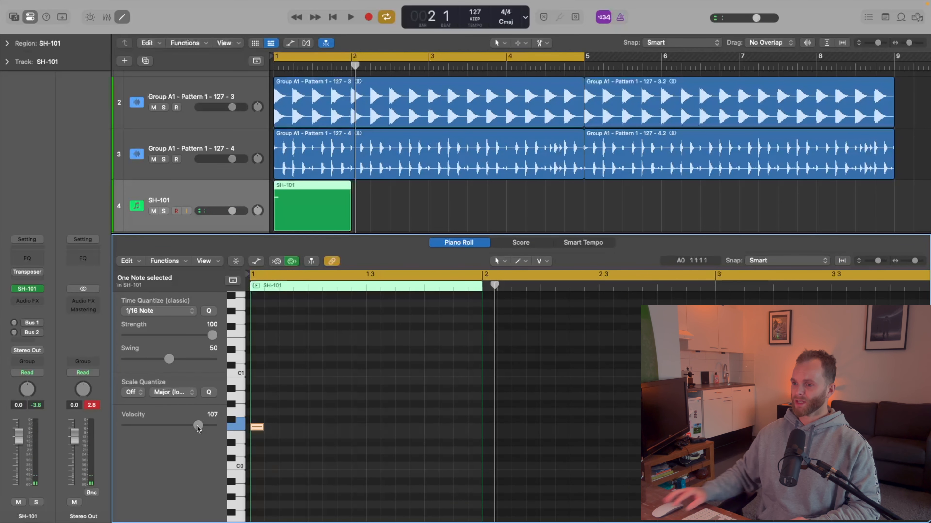
key(super+Left)
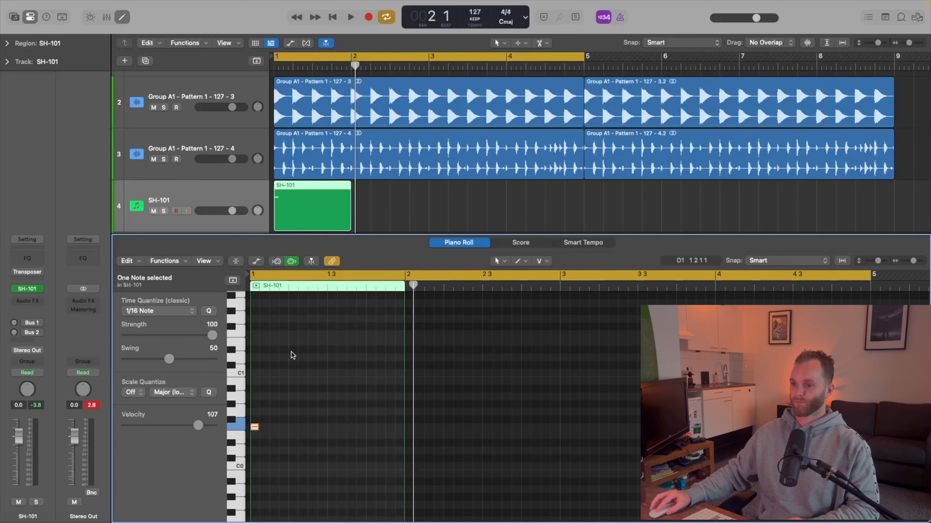
Set the cycle range to bar 1 only and play the loop briefly.
click(321, 56)
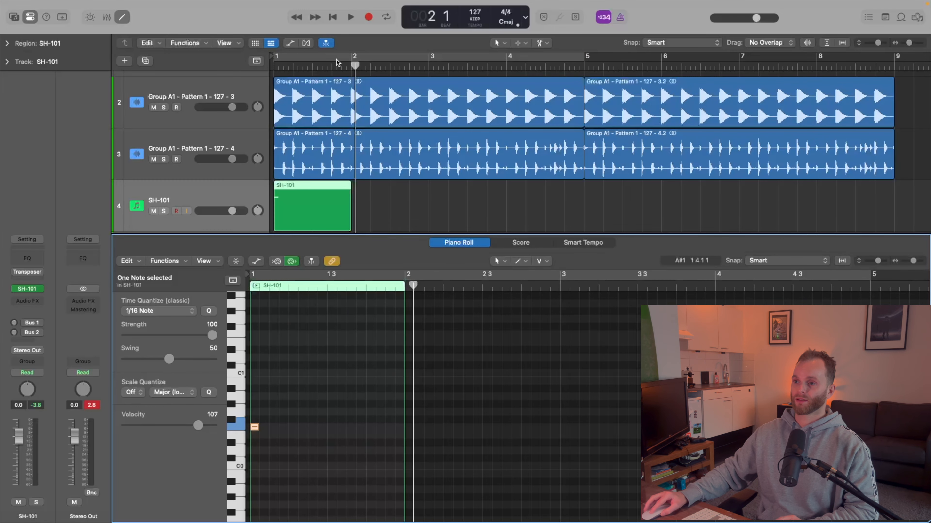
drag(348, 57, 259, 60)
key(space)
key(space)
Set the F0 note's length to about one beat while checking it in playback, and hide the inspector.
key(super+Right)
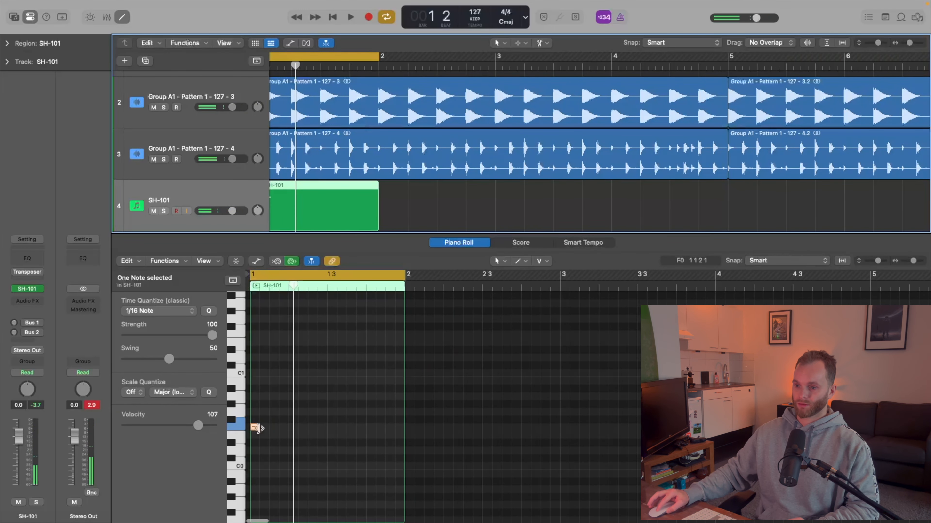
drag(257, 428, 326, 428)
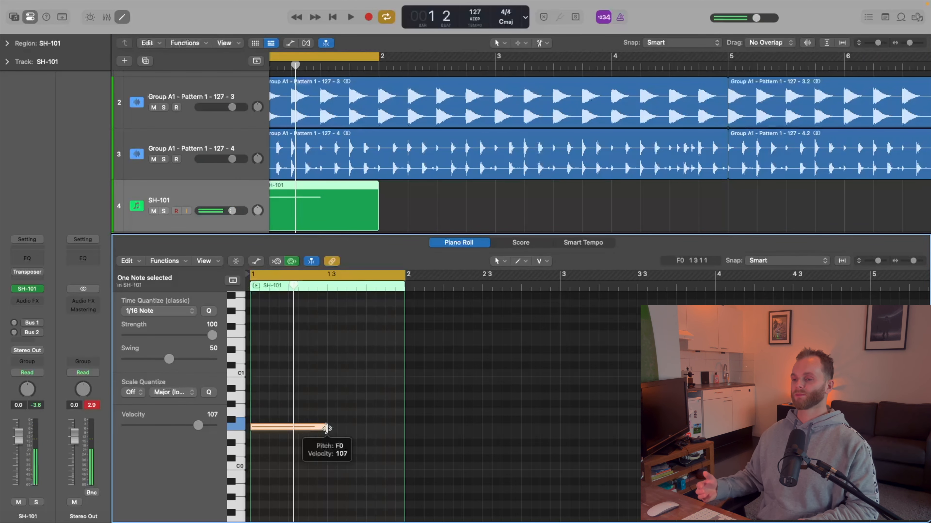
key(space)
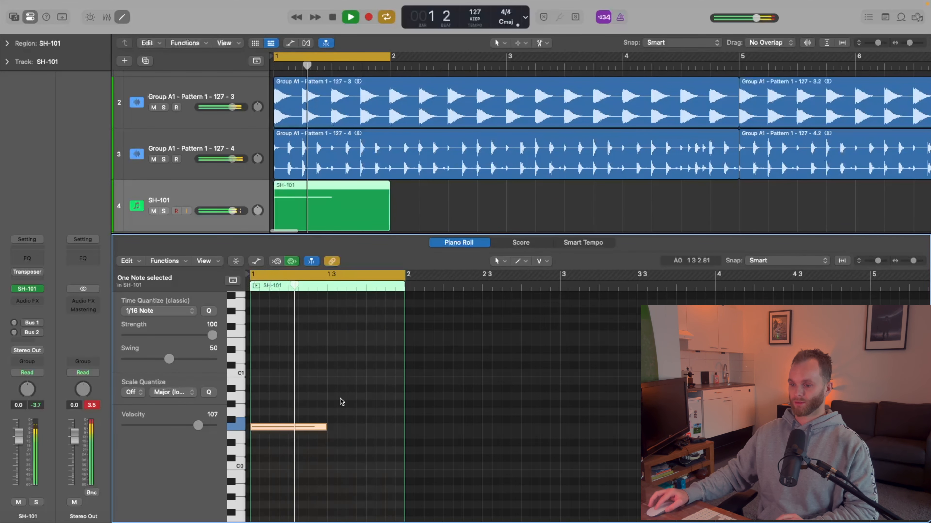
drag(326, 427, 290, 432)
key(i)
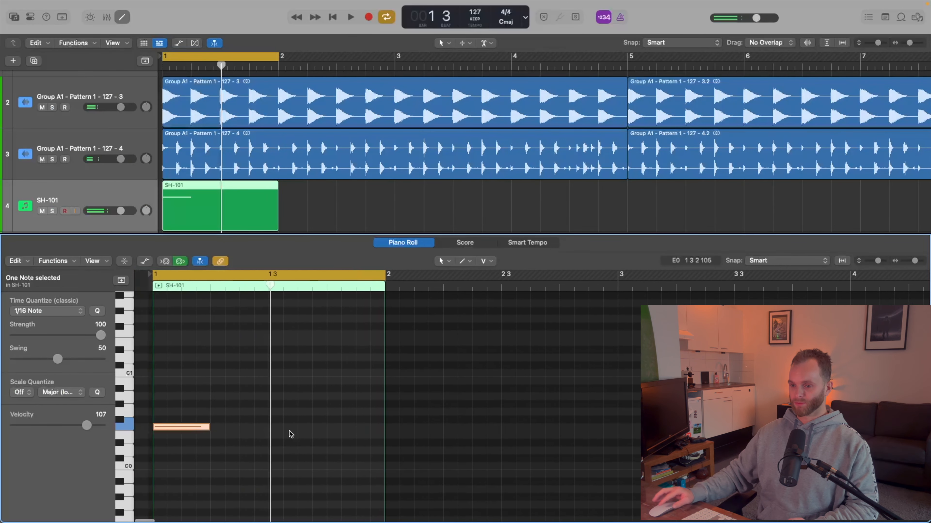
Play the loop briefly and check the VCF frequency setting in the SH-101 synth window.
key(space)
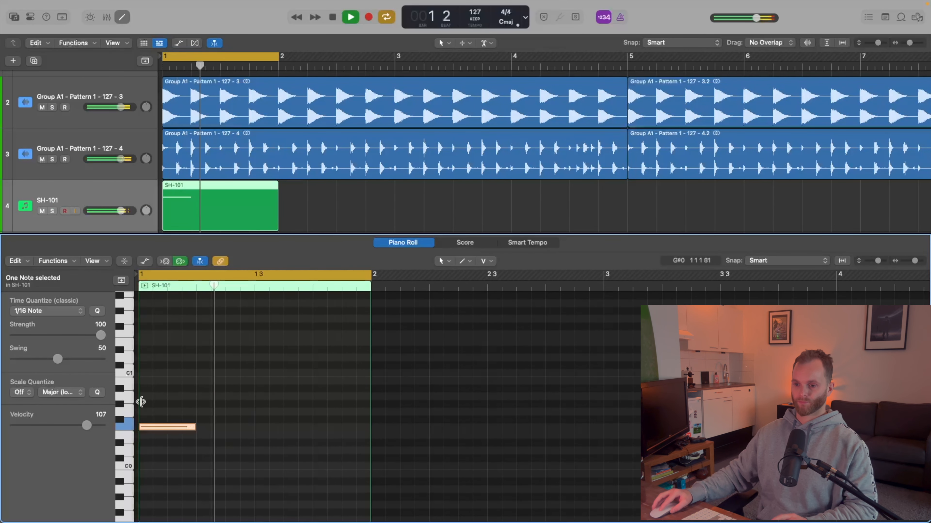
key(space)
scroll(193, 437, down, 1)
scroll(193, 425, down, 1)
key(v)
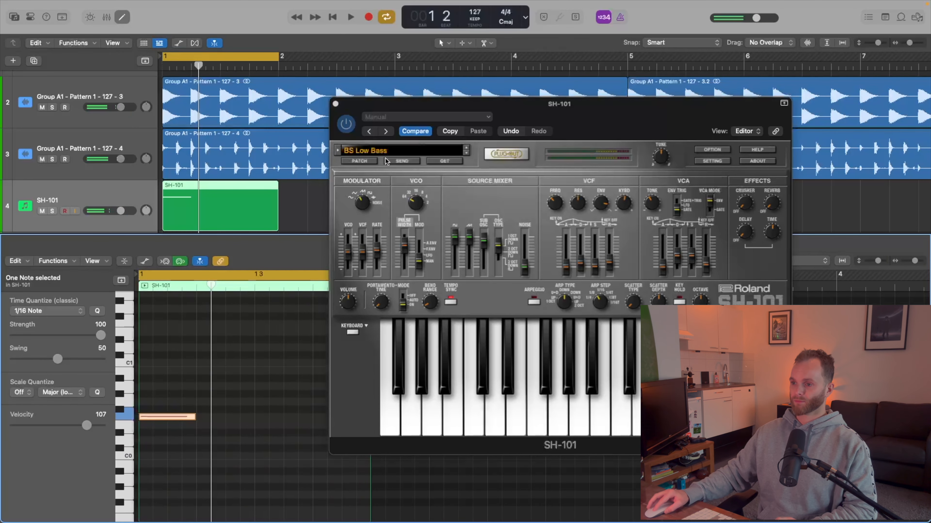
click(558, 207)
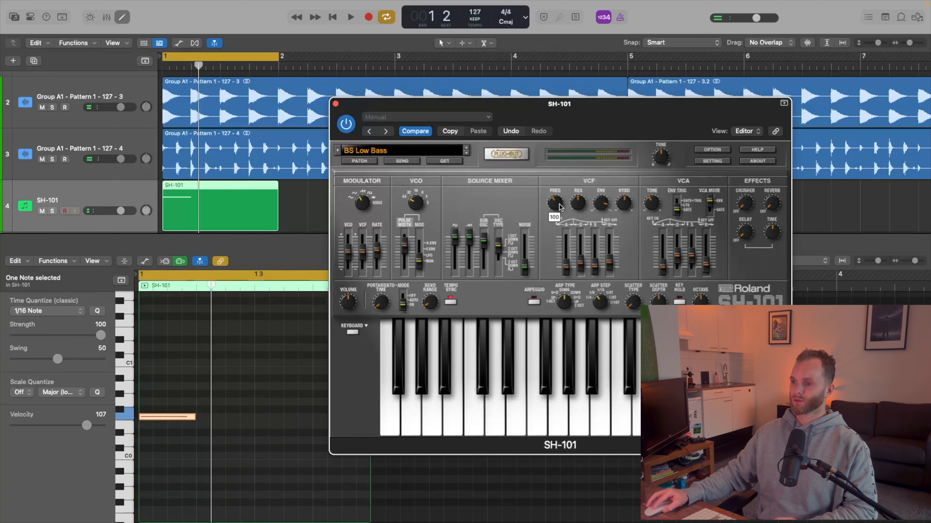
scroll(248, 333, down, 2)
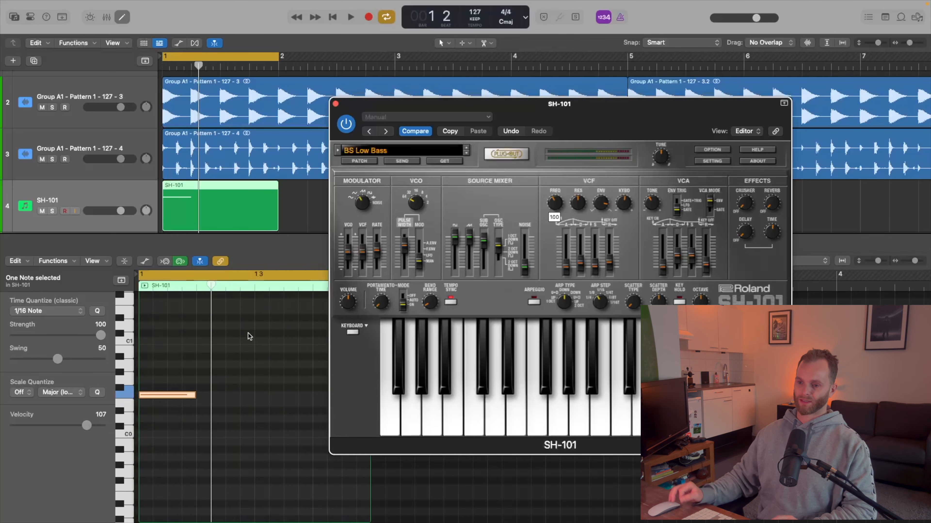
key(space)
key(space)
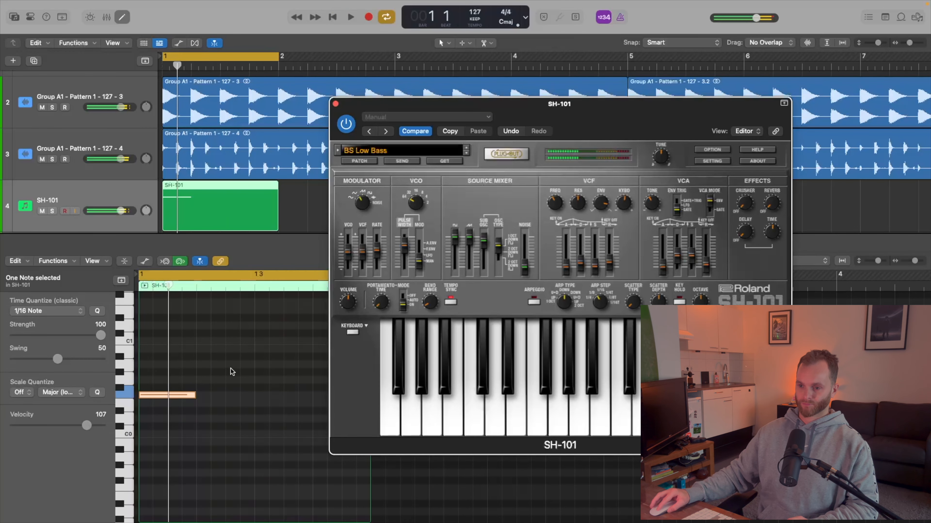
Add a one-beat G#0 note at position 1 2 3 on the SH-101 region and audition it in the loop.
click(227, 372)
key(super+w)
key(space)
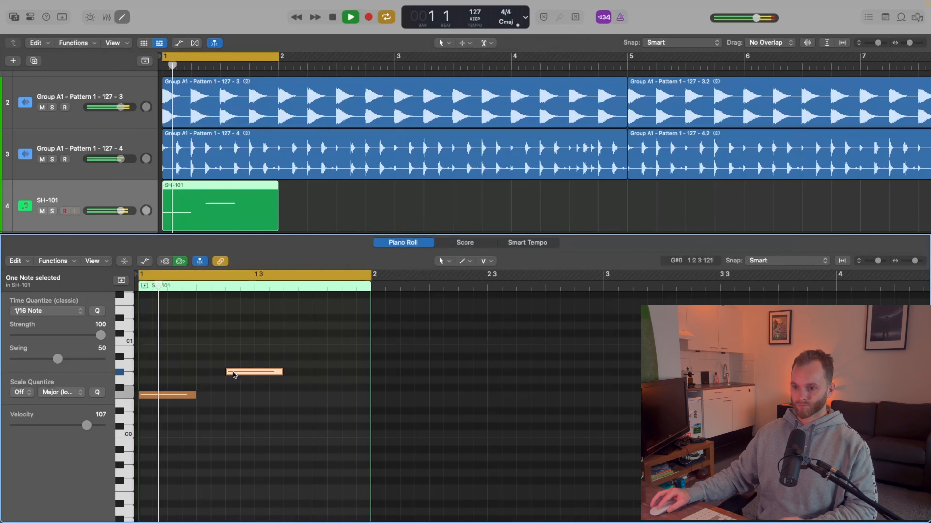
key(space)
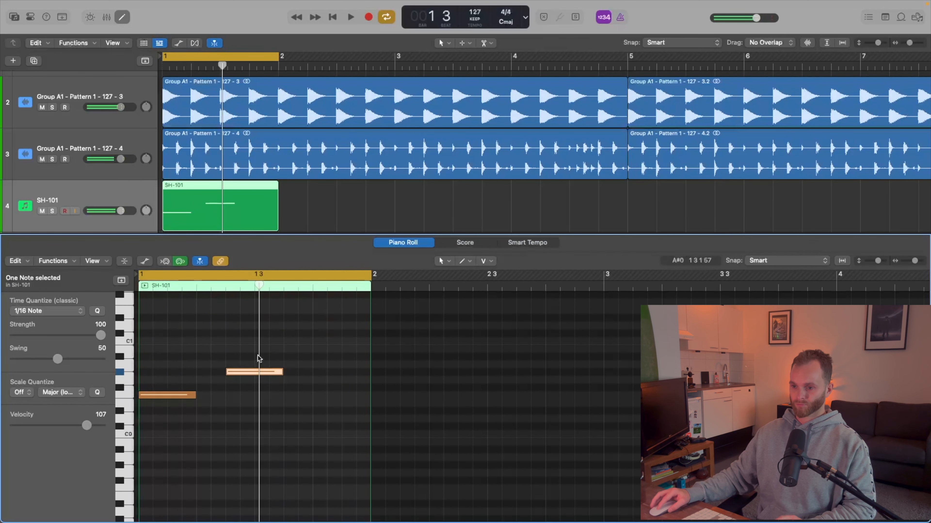
key(space)
key(space)
Set the SH-101's VCA envelope sustain to 71 and audition the loop.
key(v)
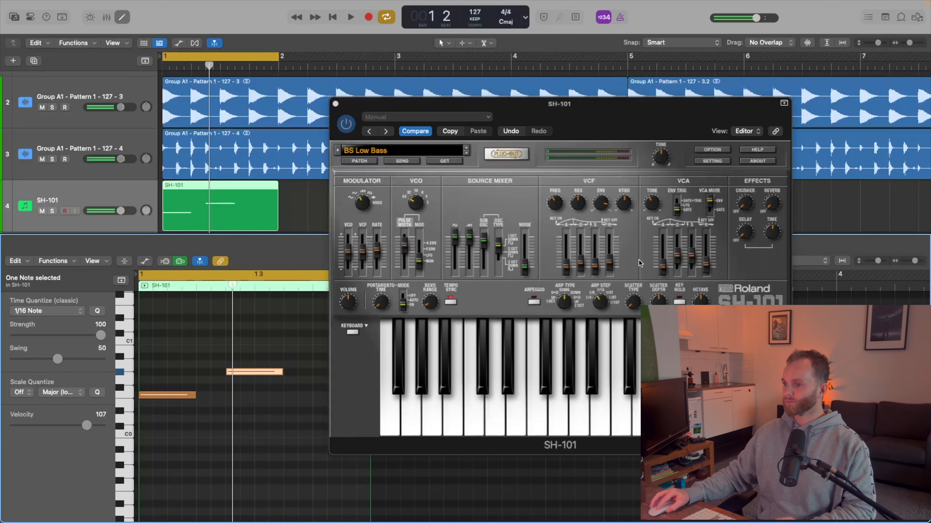
drag(692, 261, 692, 265)
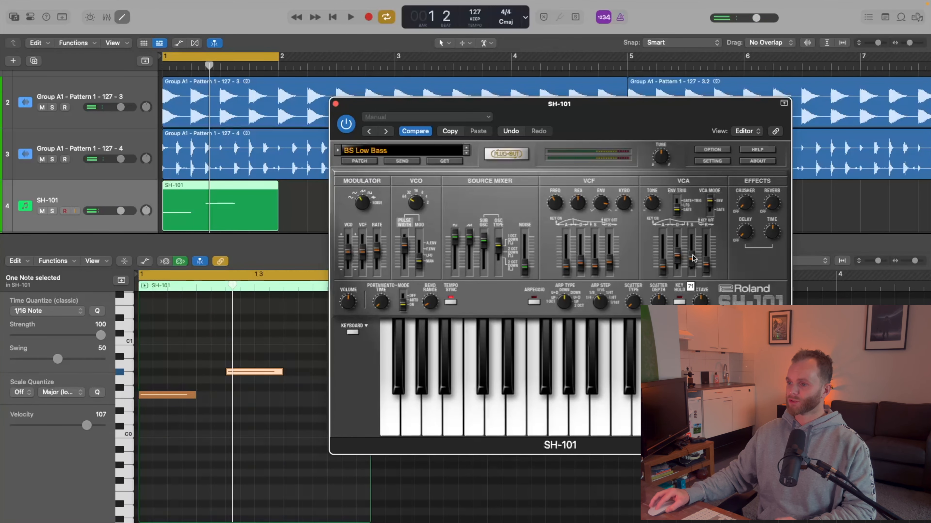
key(space)
key(space)
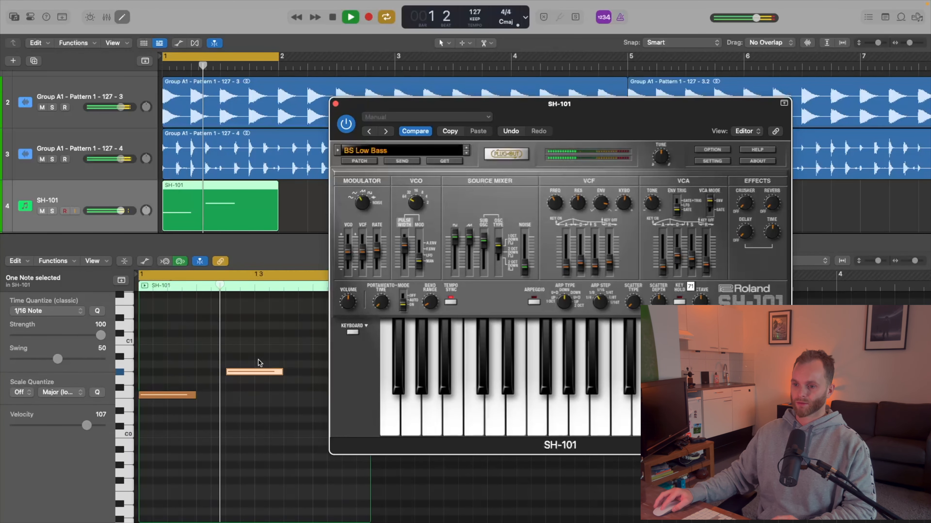
Shorten the F0 note at the start of bar 1 to about three sixteenths and play the loop.
mouse_move(193, 393)
mouse_down()
mouse_move(167, 399)
mouse_move(181, 396)
mouse_up()
key(space)
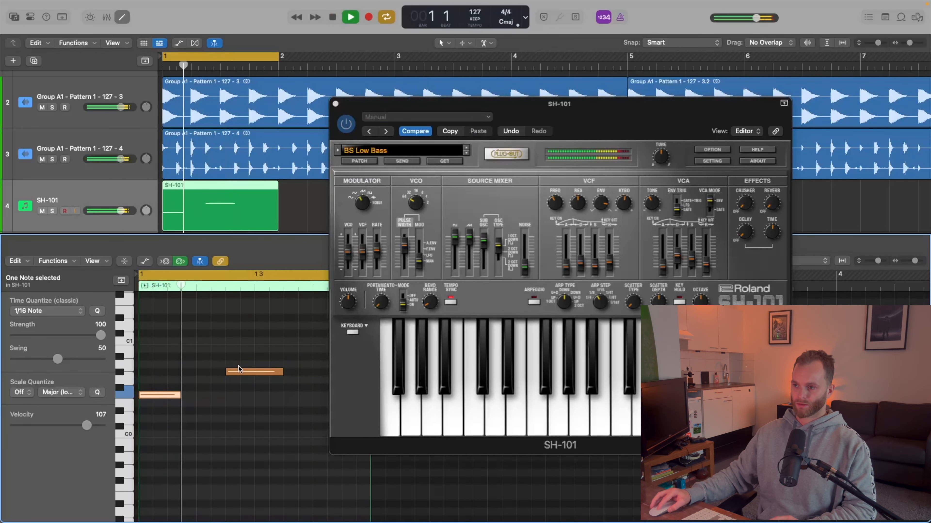
key(space)
Switch the SH-101 patch to BS SH-101 Bass 2 and audition it in the loop.
click(466, 153)
click(466, 153)
key(space)
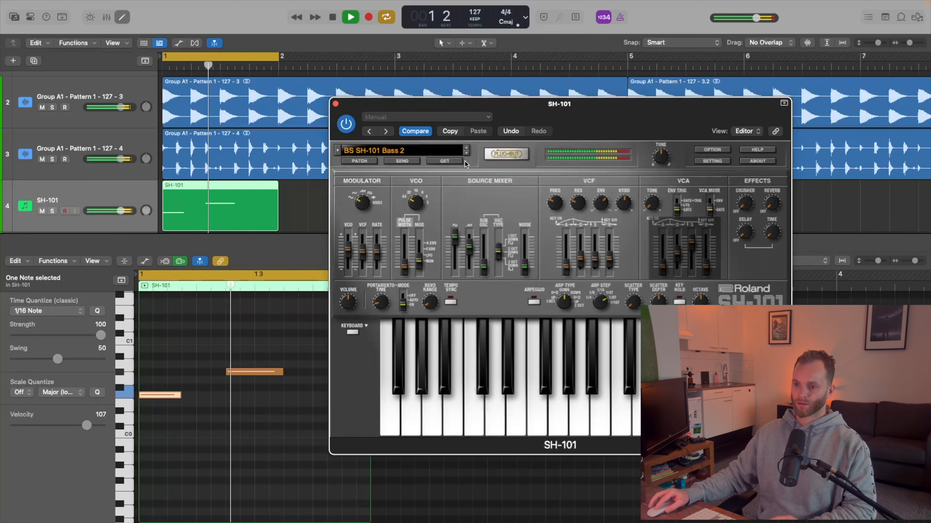
key(space)
key(space)
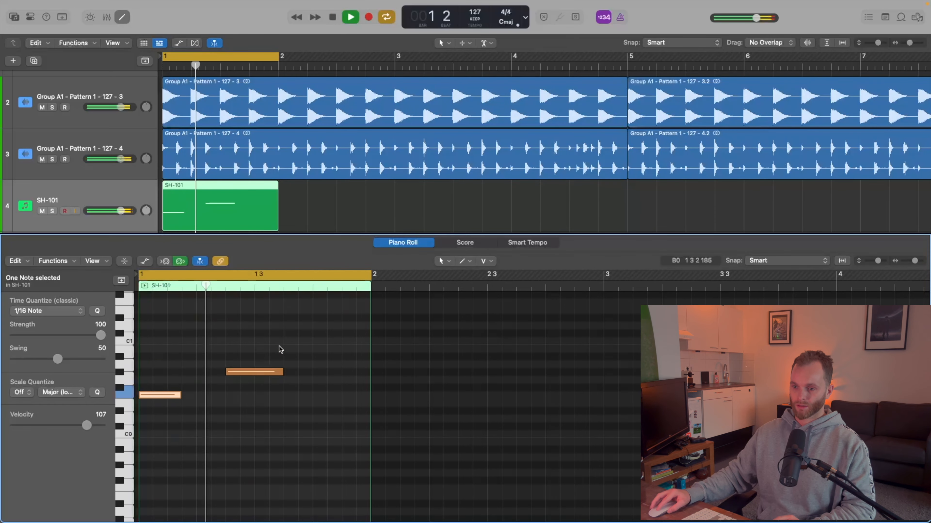
key(space)
Copy the G#0 note to E0 at position 1 3 3, and transpose all three notes up one octave.
drag(243, 374, 301, 405)
drag(300, 343, 145, 420)
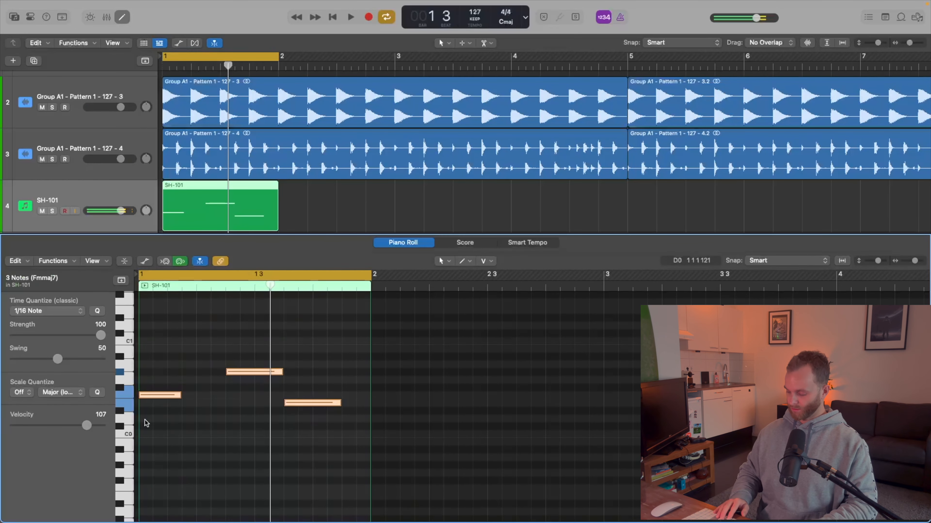
key(alt+shift+Up)
key(space)
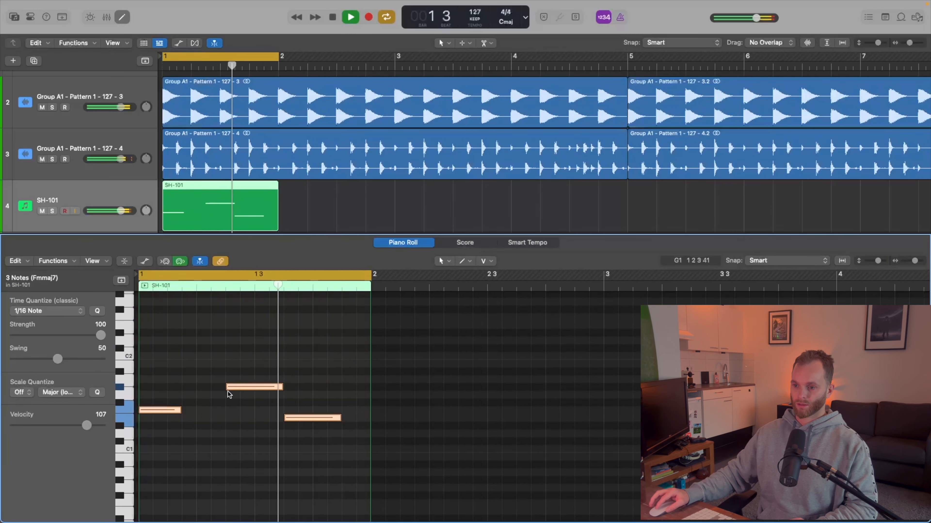
key(space)
Listen to the loop, shorten the note at position 1 3 3 to two sixteenths, and lower it to D#1.
key(v)
key(space)
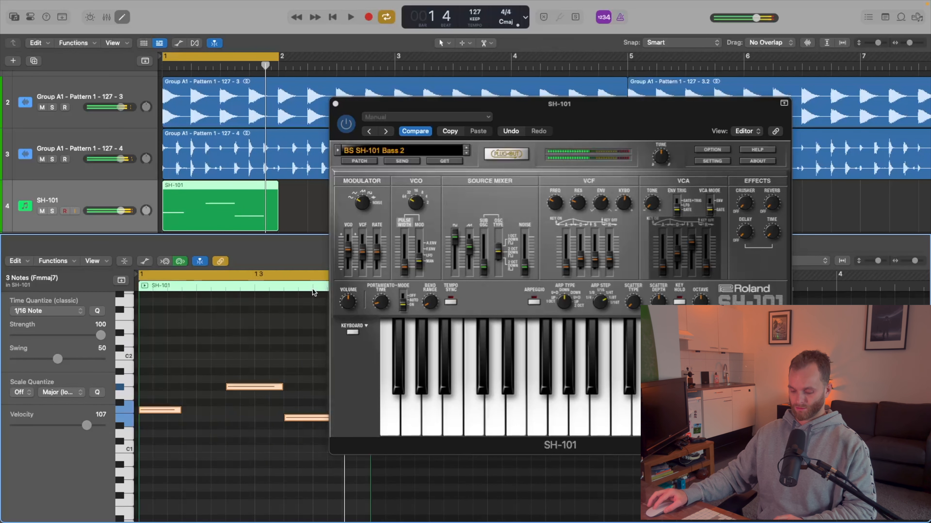
key(v)
click(281, 356)
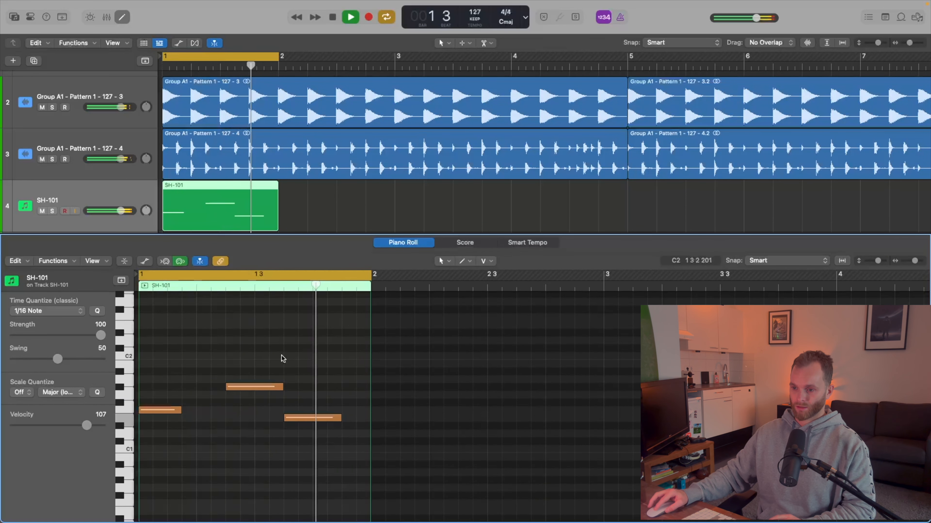
key(space)
drag(338, 415, 293, 427)
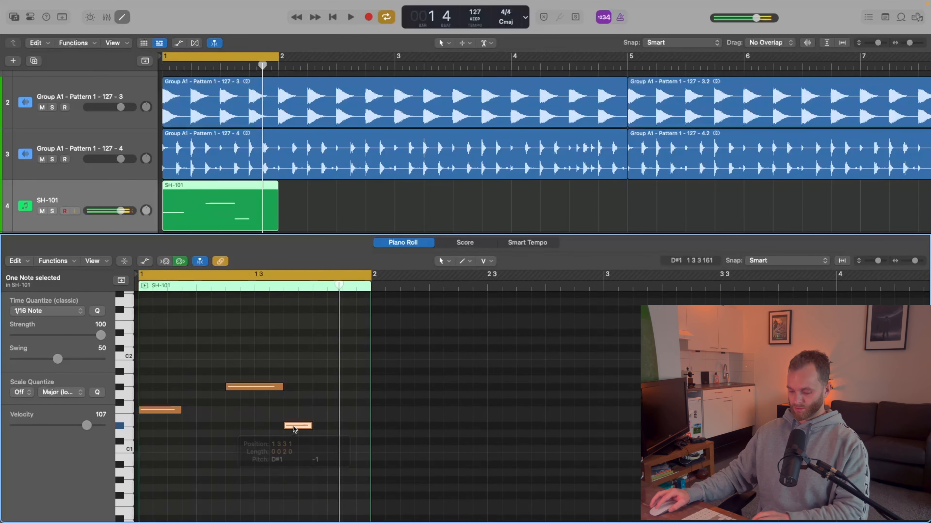
Check the root and scale set in the SH-101 channel's Transposer MIDI effect.
key(i)
click(26, 273)
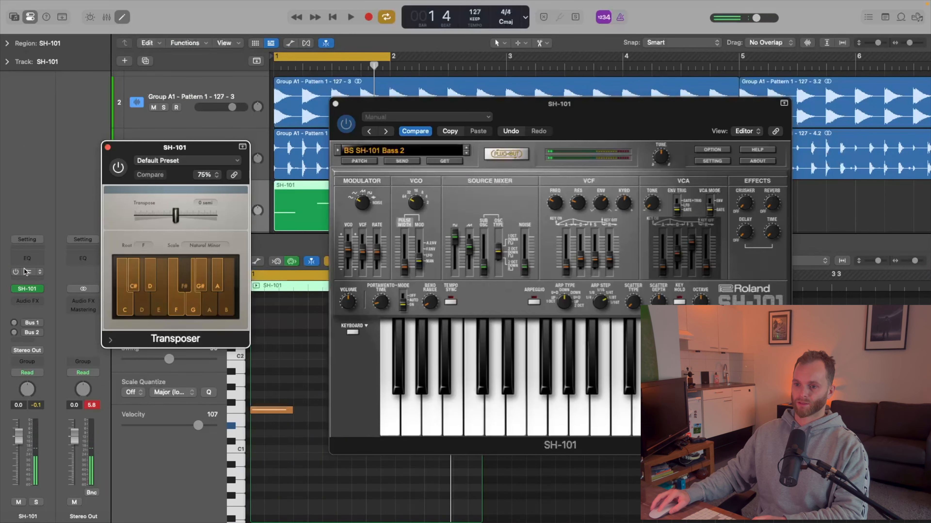
key(v)
key(i)
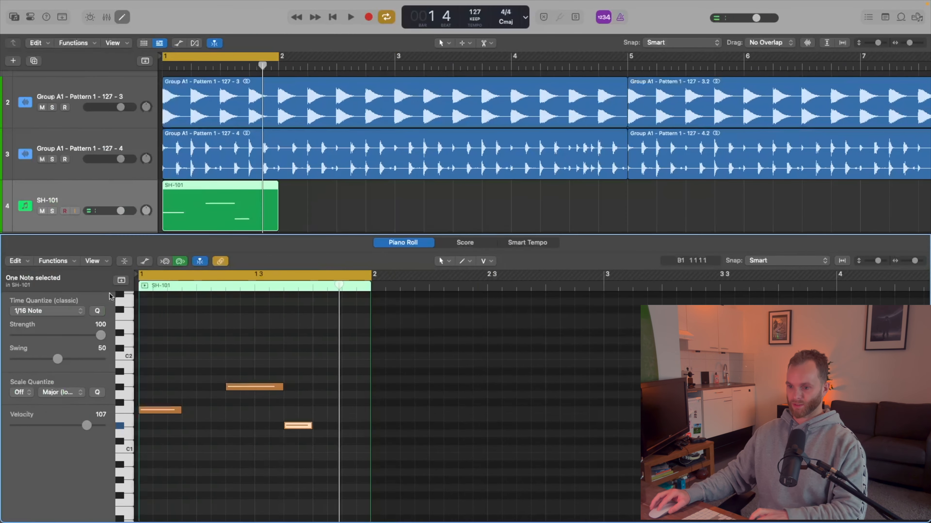
Copy the short D#1 note up to A#1 at position 1 4 3 and audition the four-note pattern.
key(space)
key(space)
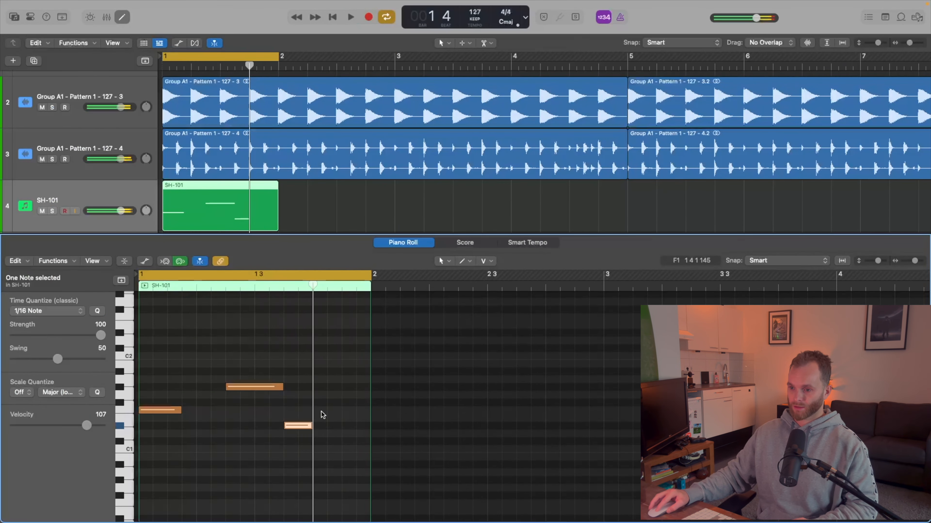
drag(299, 429, 355, 373)
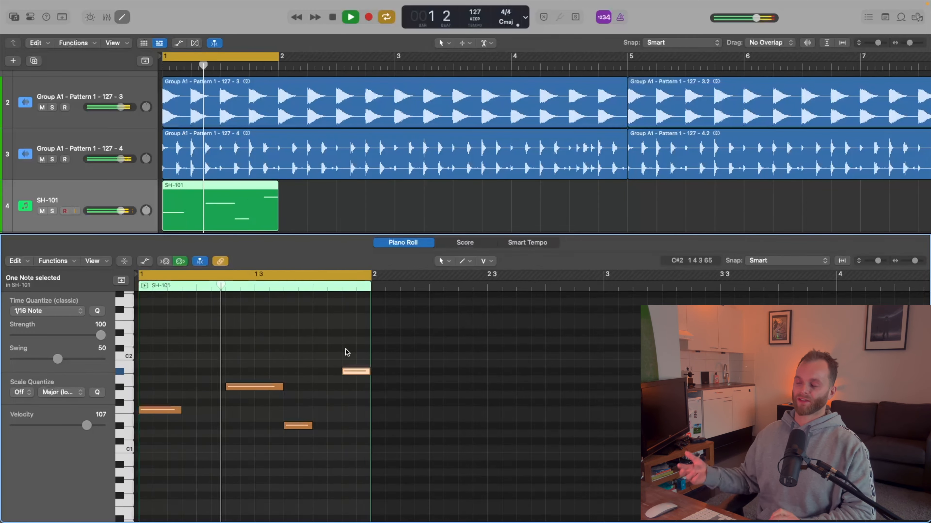
key(space)
Change the SH-101 patch to BS SH-101 Bass 1 and hide the plug-in windows while the loop plays.
key(v)
scroll(269, 220, down, 2)
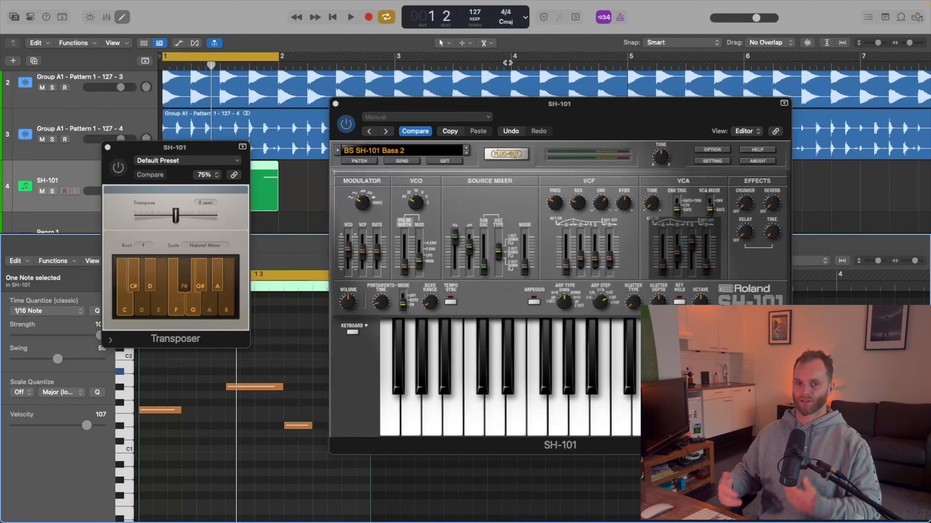
scroll(508, 63, down, 1)
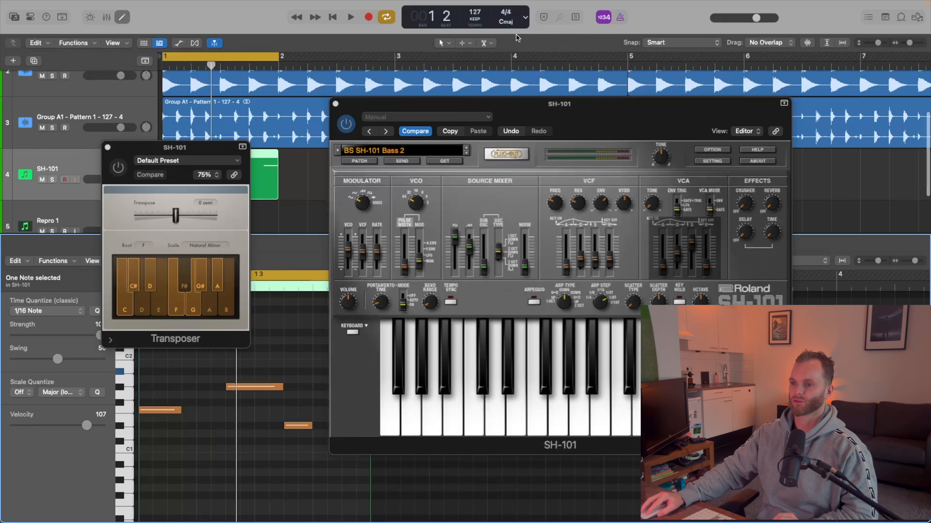
key(space)
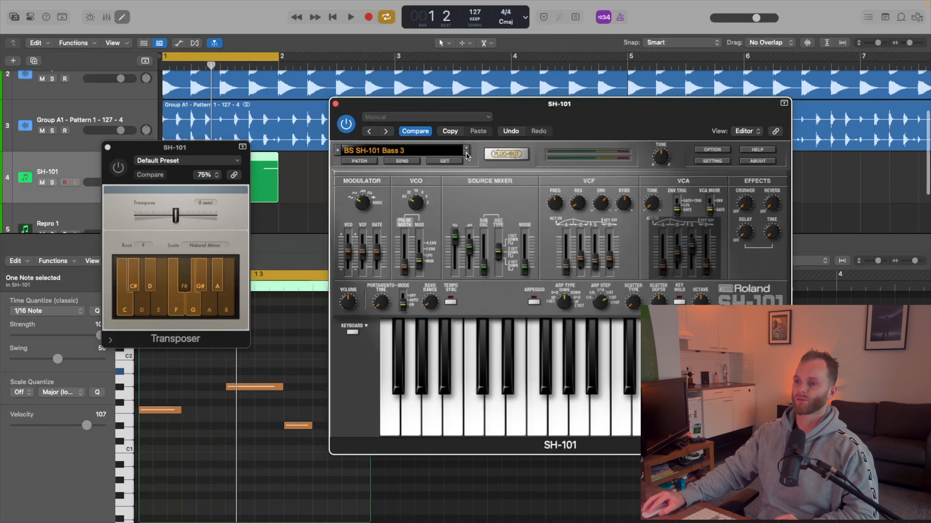
click(466, 154)
click(408, 157)
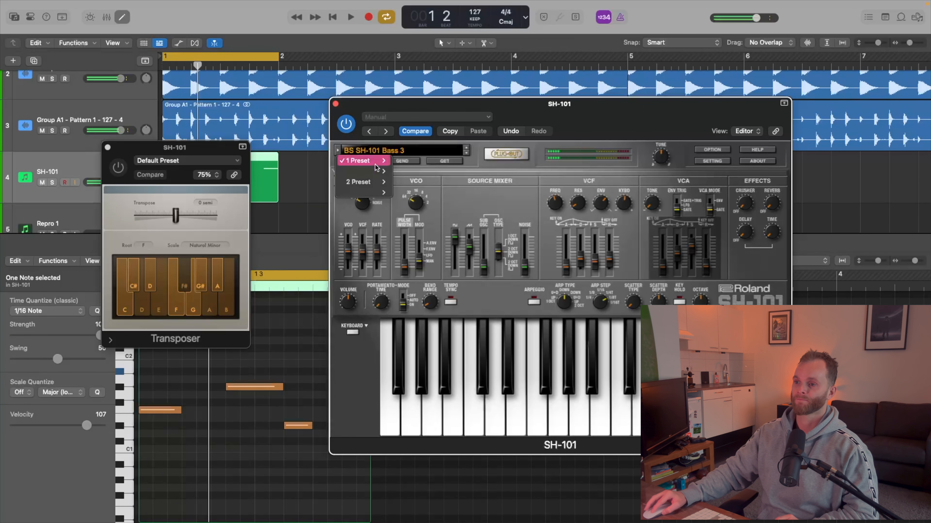
mouse_move(375, 165)
click(410, 164)
key(space)
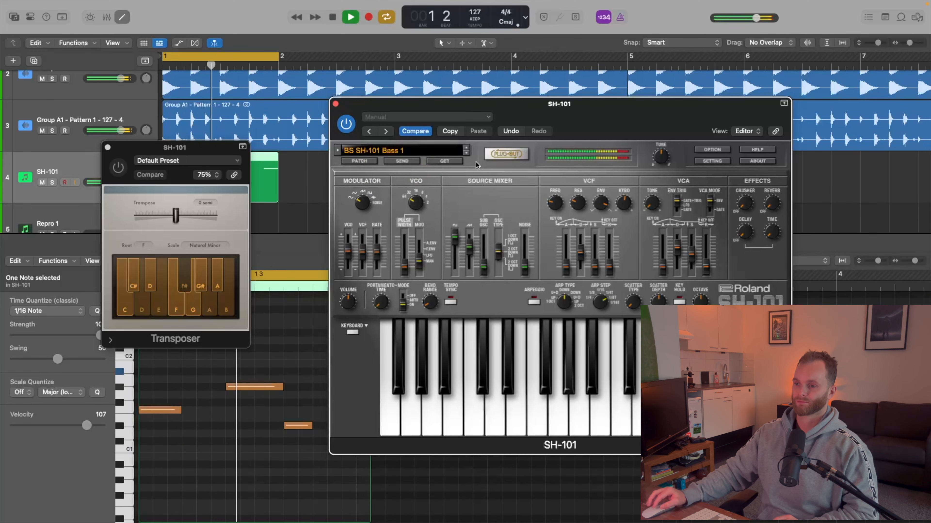
key(v)
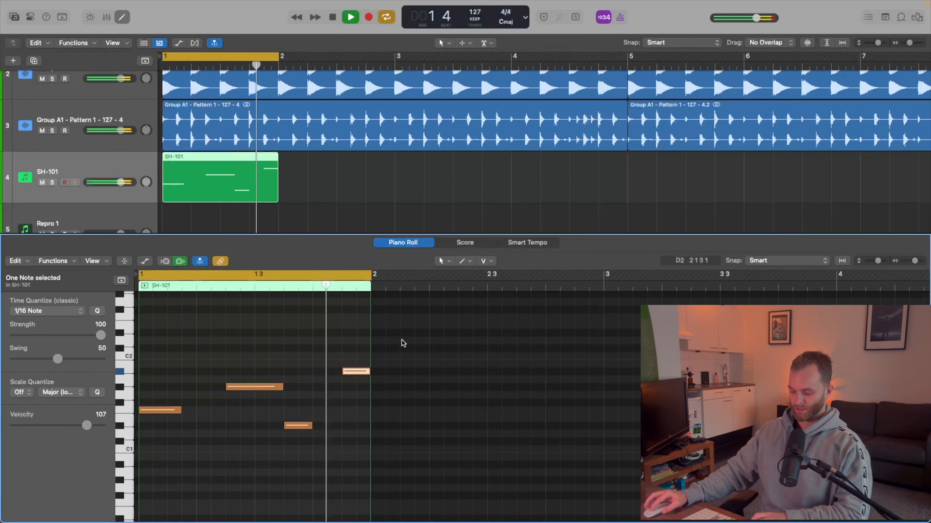
Lower the faders of both Group A1 drum channels and the SH-101 channel together to -2.2 dB in the Mixer.
key(i)
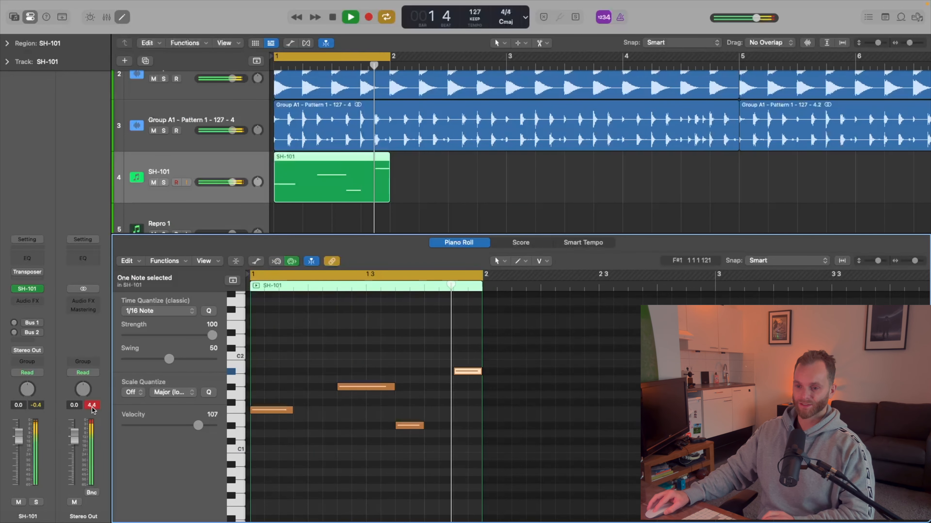
key(space)
key(x)
click(224, 421)
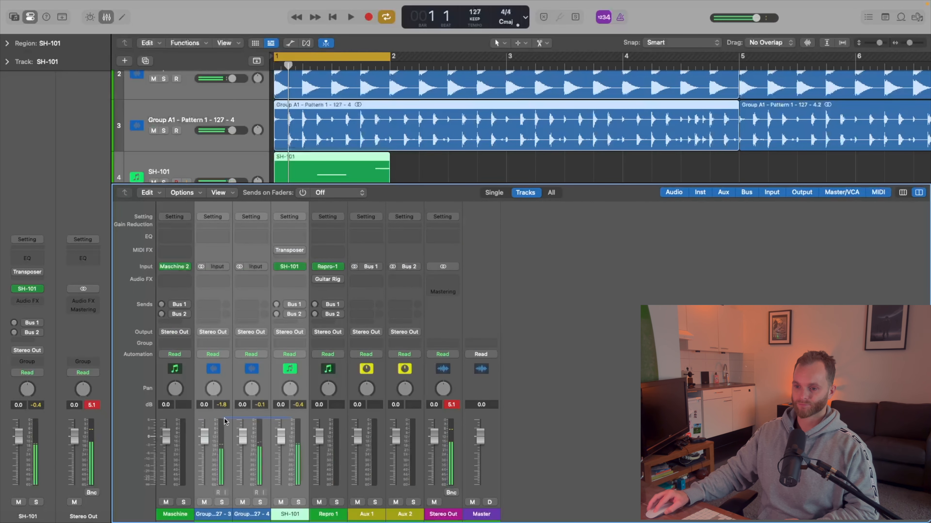
drag(224, 418, 210, 420)
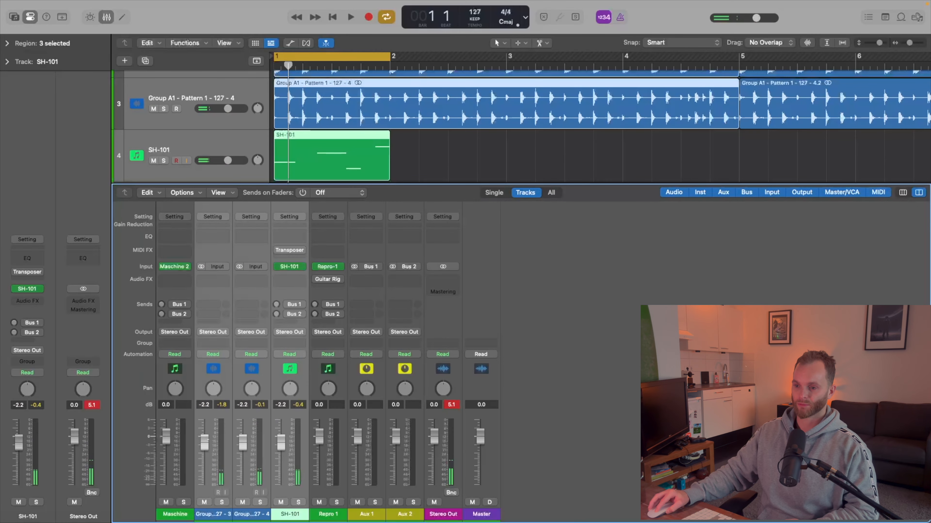
key(x)
Reopen the SH-101 region in the Piano Roll and listen to the bassline over the drum loop.
key(p)
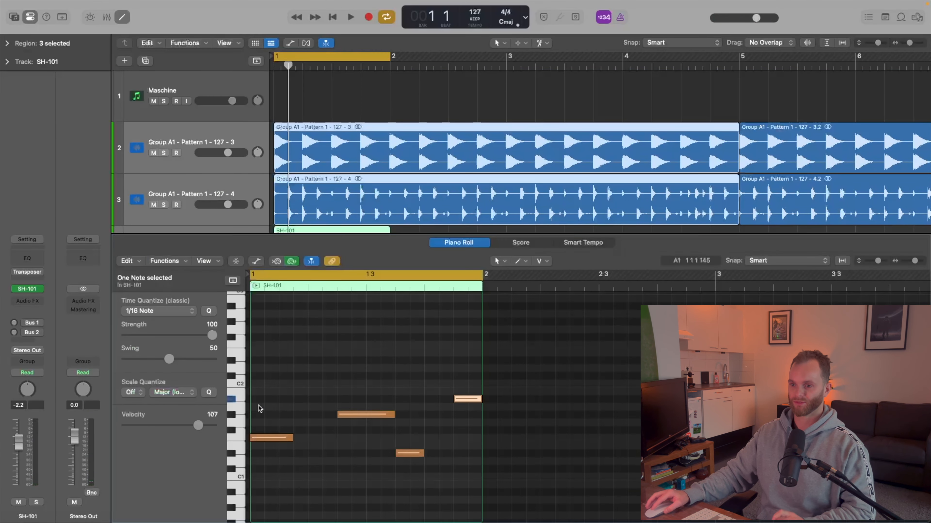
key(space)
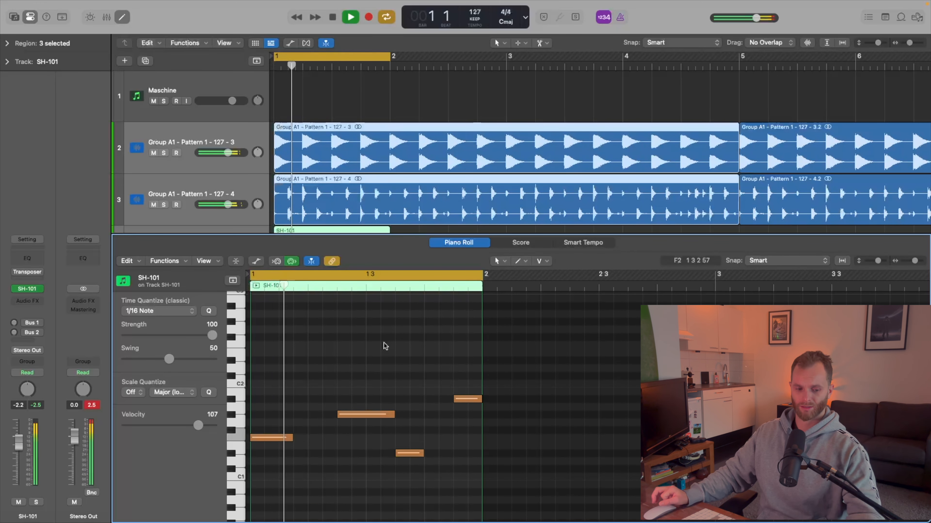
key(space)
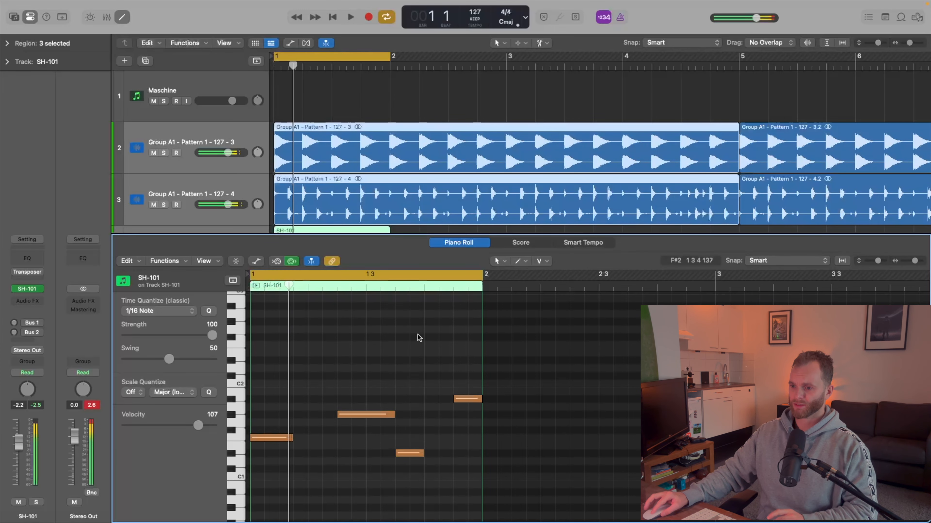
scroll(357, 407, right, 1)
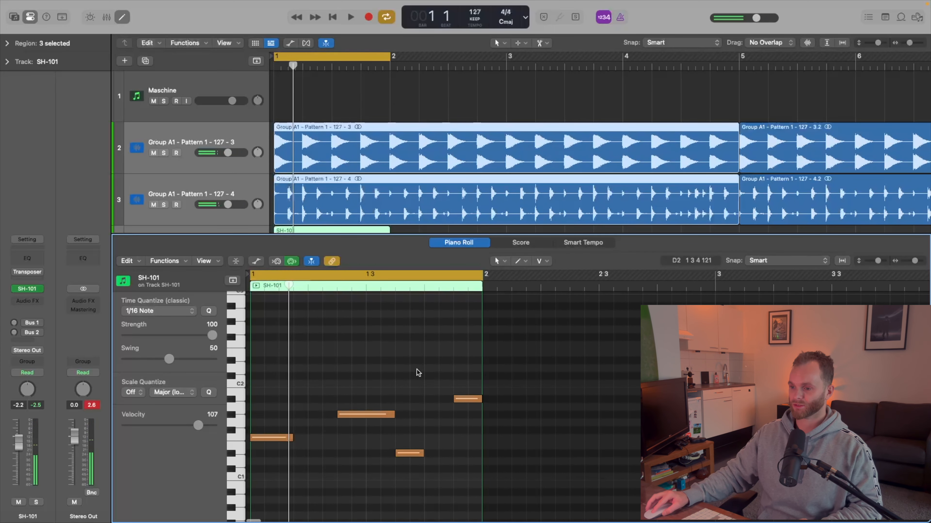
Shorten the G#1 note in the middle of the bar by a sixteenth and audition the bassline.
drag(391, 421, 380, 418)
key(space)
key(space)
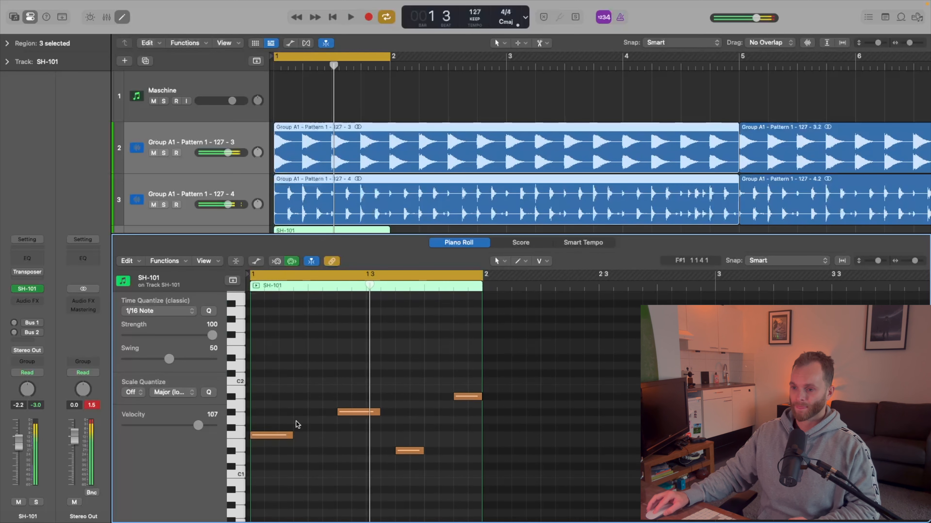
Add a short G1 note at position 1 1 4 and audition the bassline over the drum loop.
scroll(297, 422, down, 1)
super+click(310, 427)
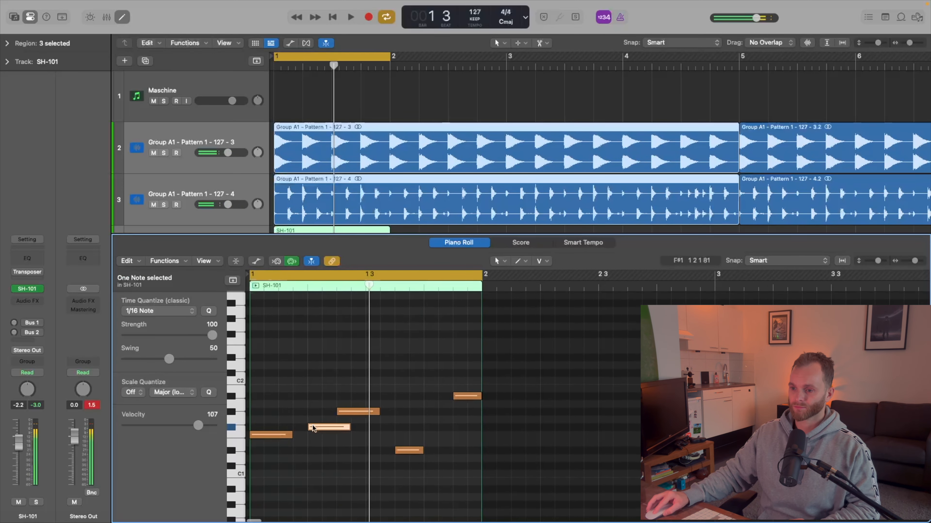
scroll(312, 427, up, 1)
mouse_move(312, 428)
mouse_down()
mouse_move(335, 424)
mouse_move(305, 424)
mouse_move(333, 424)
mouse_move(319, 424)
mouse_up()
key(space)
key(space)
key(space)
key(space)
key(space)
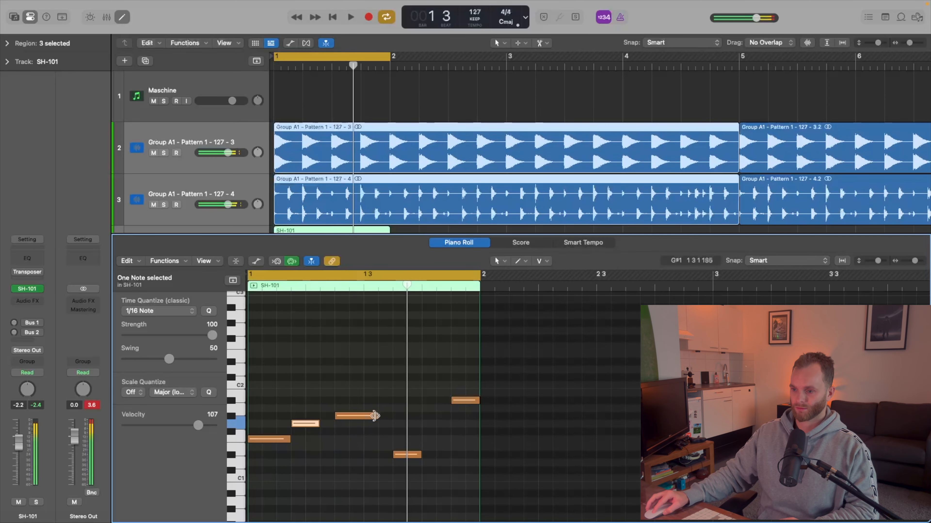
Trim the end of the G#1 note slightly and lower the note at 1 1 4 to F1.
drag(377, 416, 368, 416)
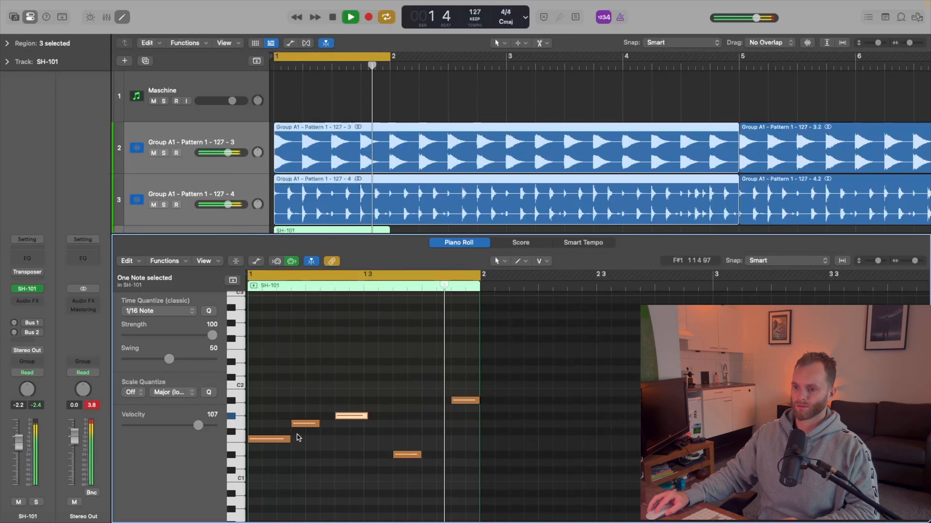
drag(304, 424, 305, 440)
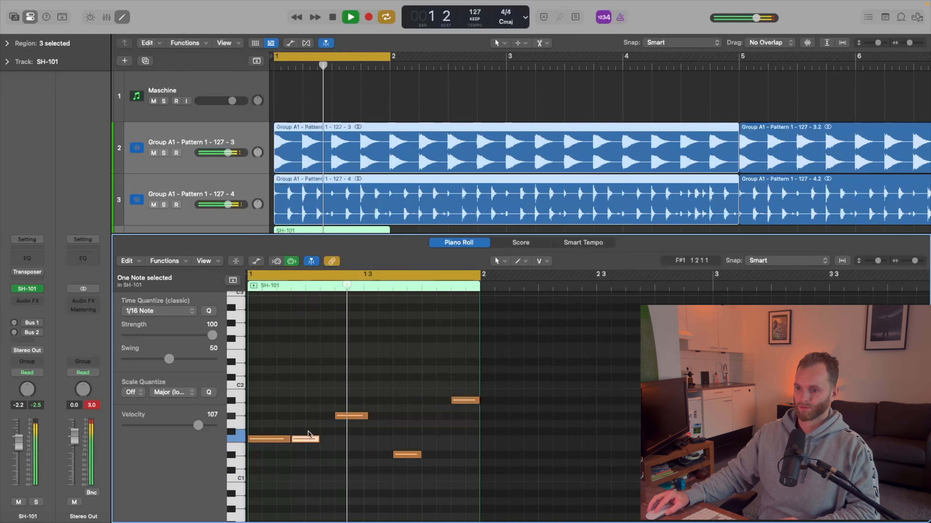
key(space)
Shorten the opening F1 note slightly to leave a gap before the second note, and audition the loop.
drag(289, 440, 286, 441)
key(space)
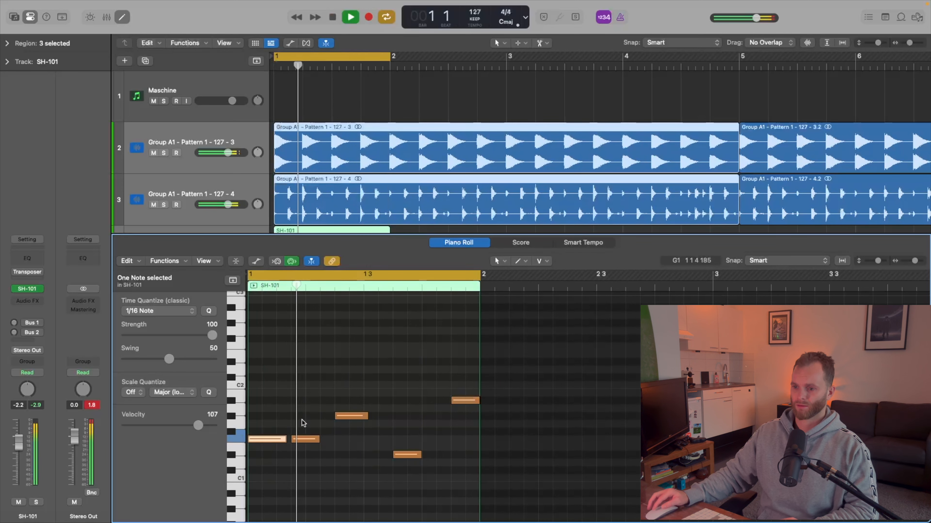
click(379, 362)
key(space)
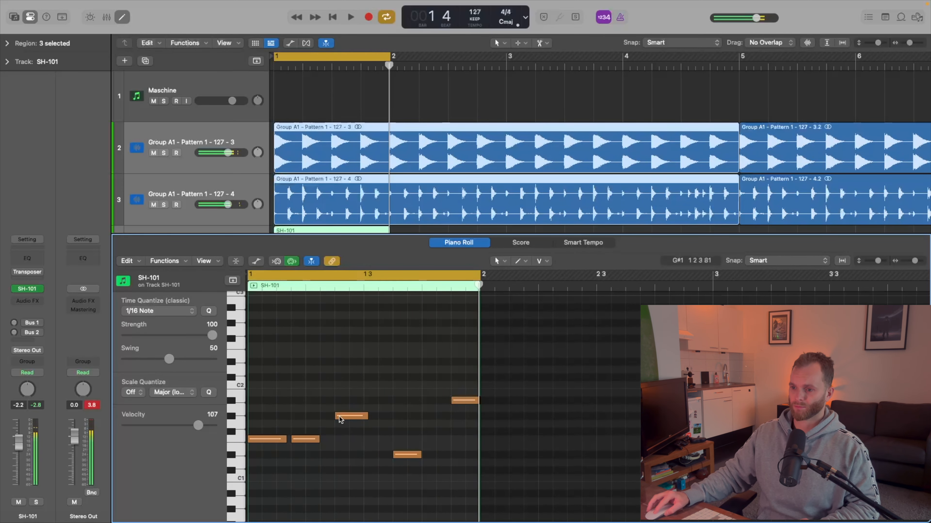
Raise the G#1 note to A#1 and lower the bar's last note to G1, auditioning each change.
drag(340, 417, 340, 402)
key(space)
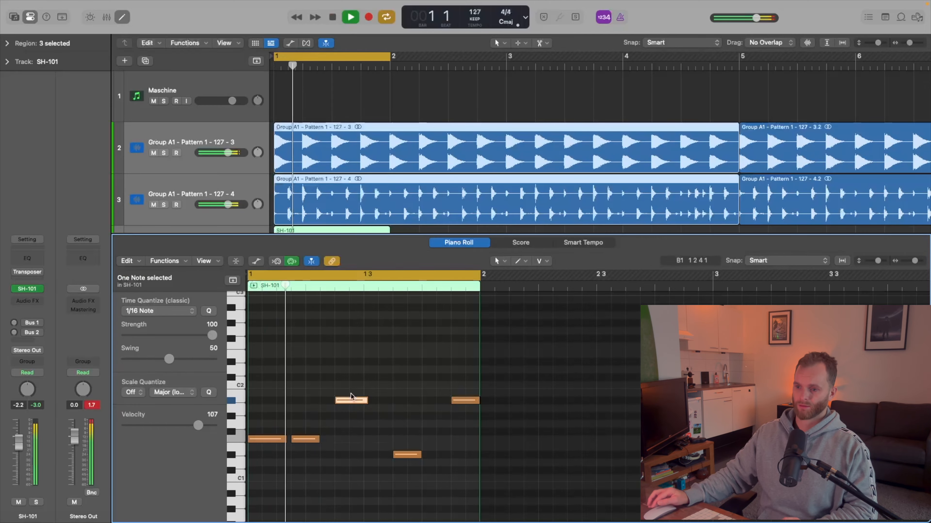
key(space)
click(461, 402)
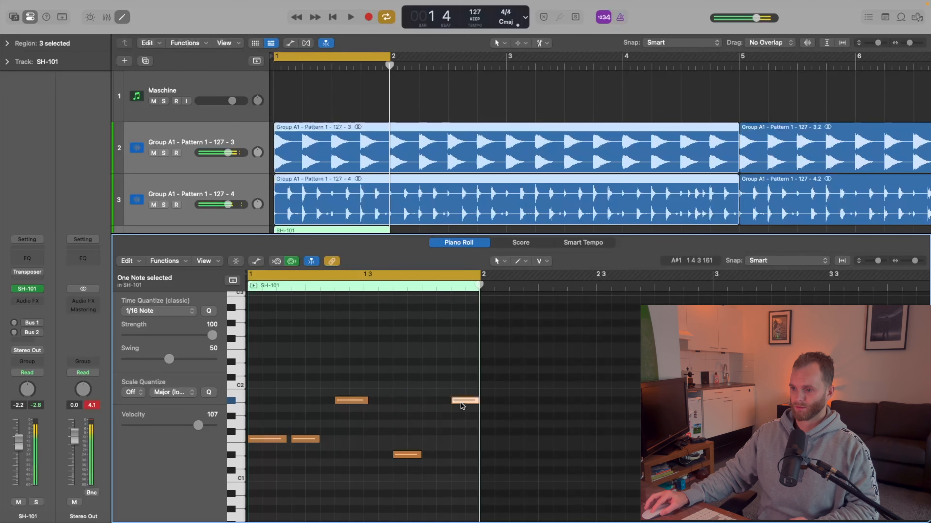
drag(461, 403, 460, 424)
key(space)
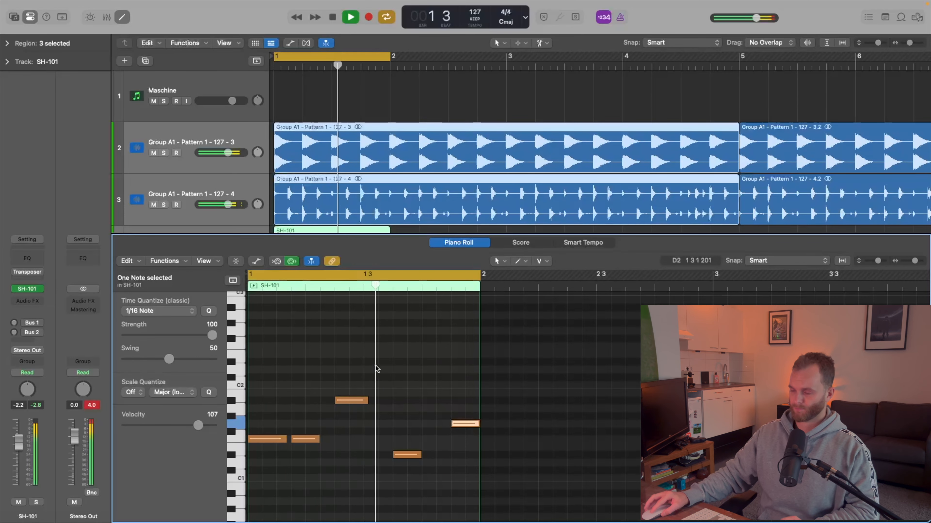
key(space)
Close the Piano Roll to show the full arrangement.
key(v)
key(v)
key(e)
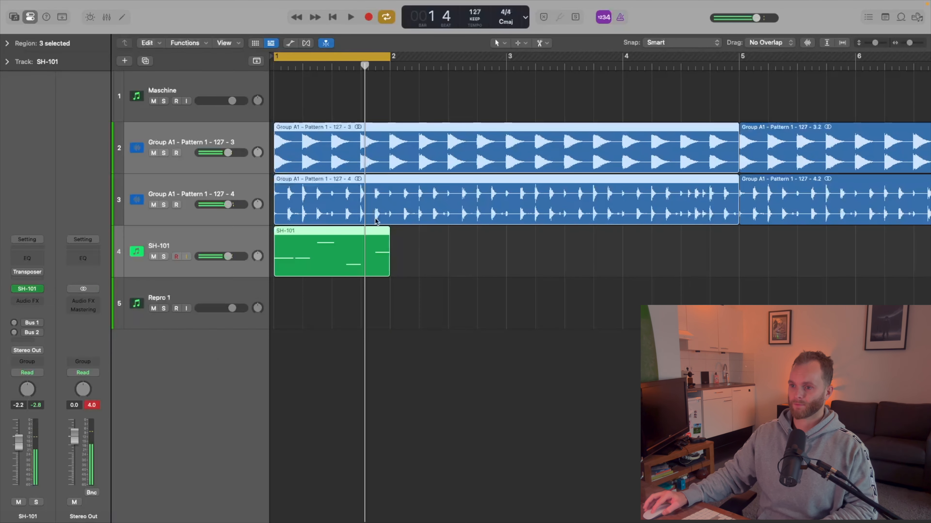
drag(388, 241, 439, 250)
key(super+z)
click(436, 252)
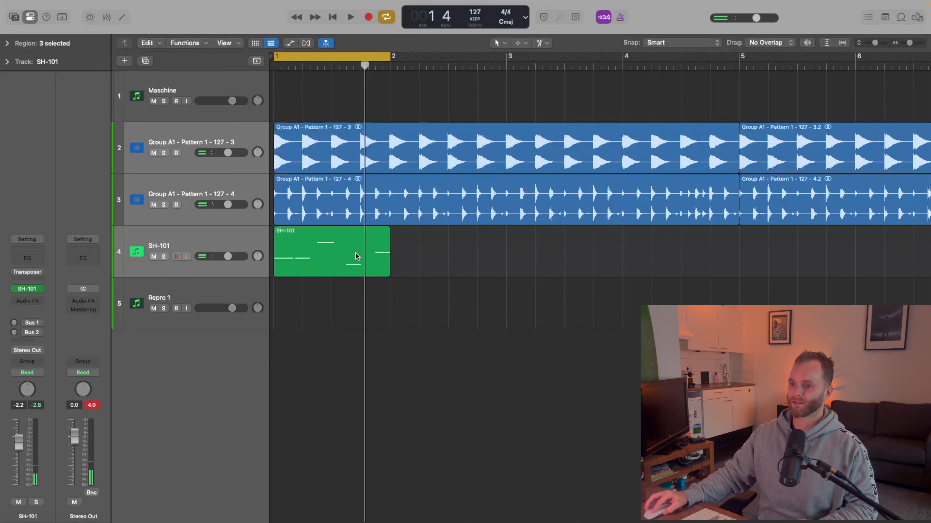
Copy the SH-101 region to bar 2 and join both copies into one two-bar region.
drag(355, 260, 471, 267)
drag(478, 339, 363, 268)
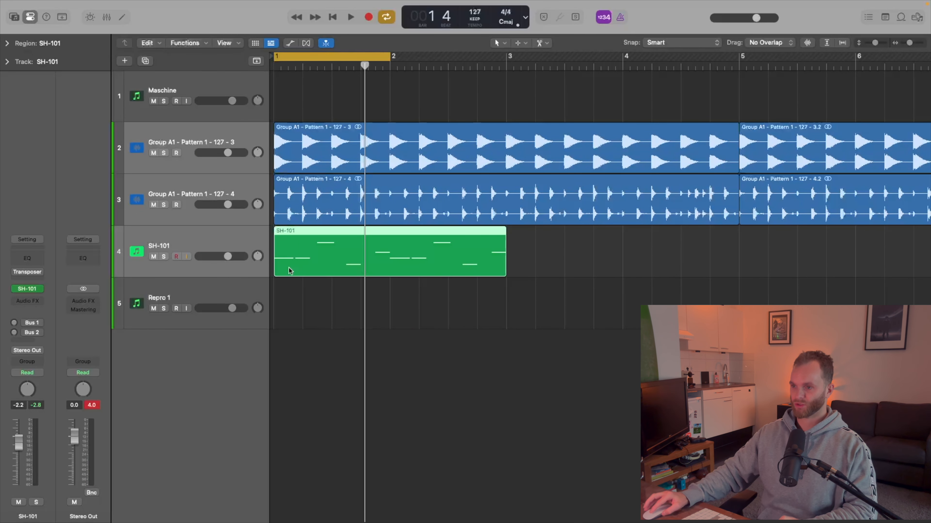
Extend the cycle range over bars 1 and 2 and audition the joined SH-101 region in the Piano Roll.
drag(512, 59, 275, 59)
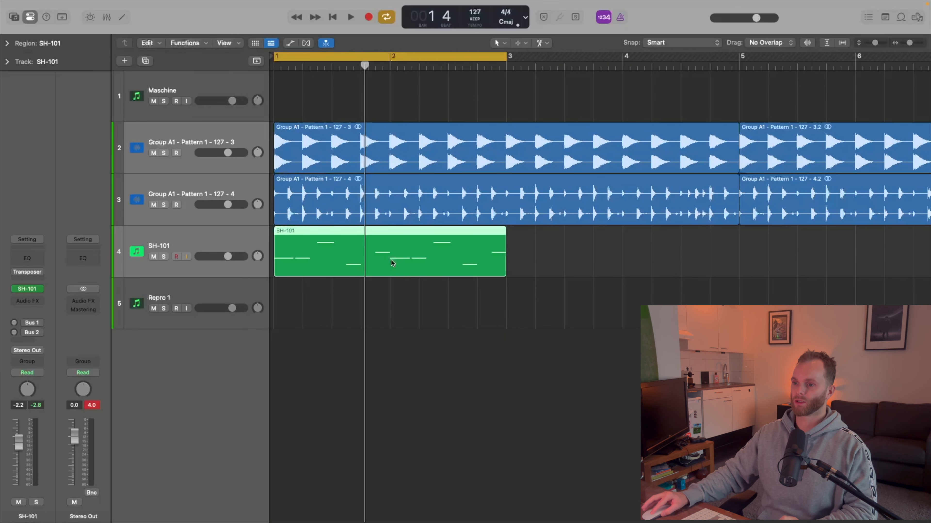
double_click(391, 259)
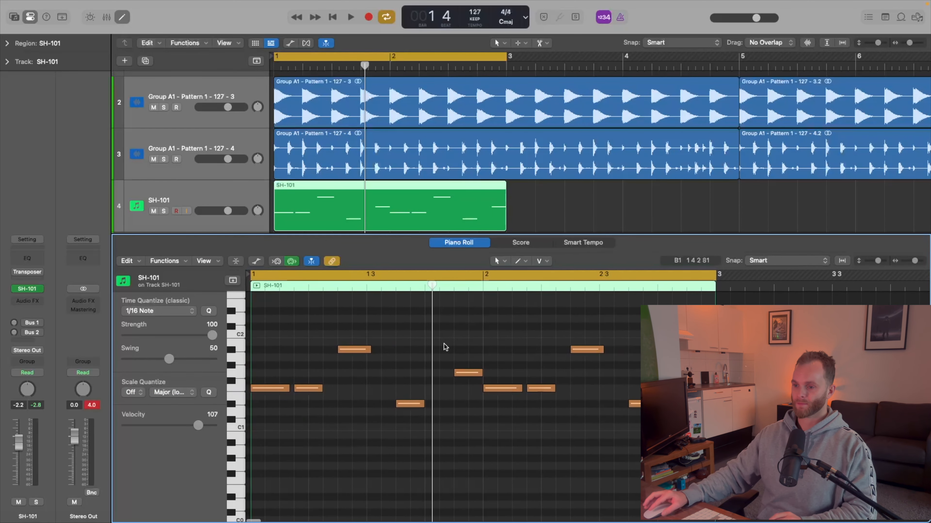
key(space)
scroll(447, 346, up, 2)
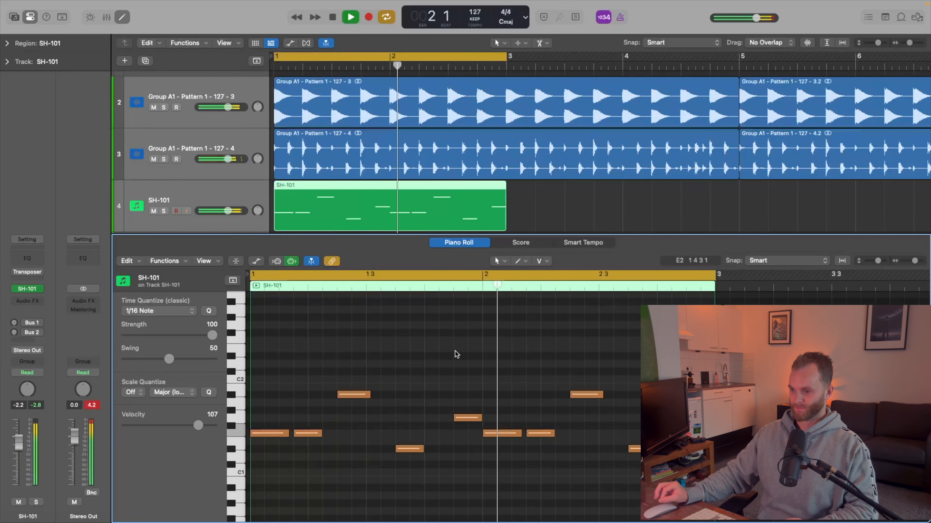
key(space)
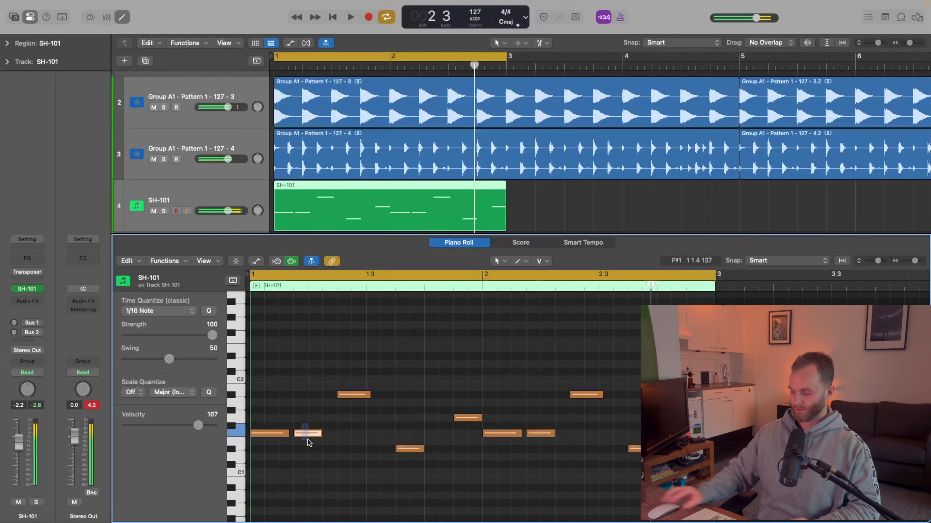
Try the F1 note at 1 1 4 on C#1 and audition it.
key(alt+Down)
key(space)
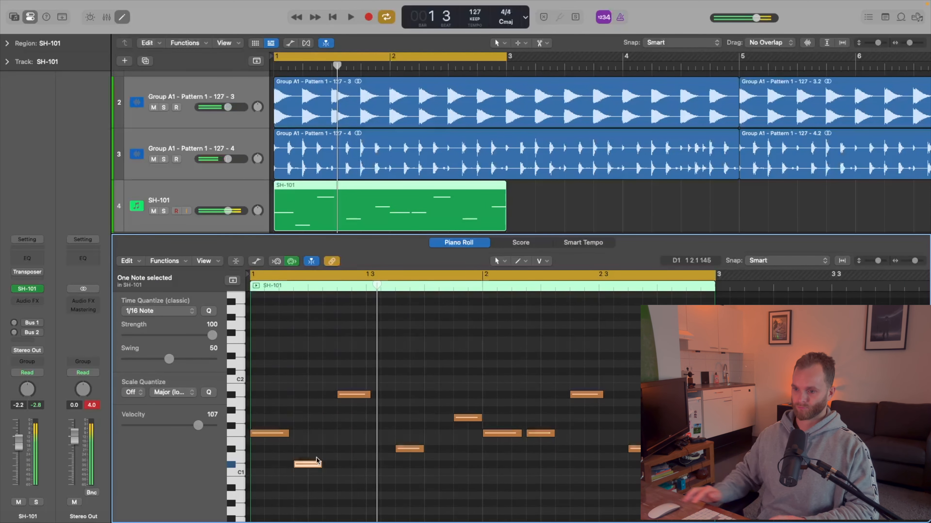
key(space)
key(space)
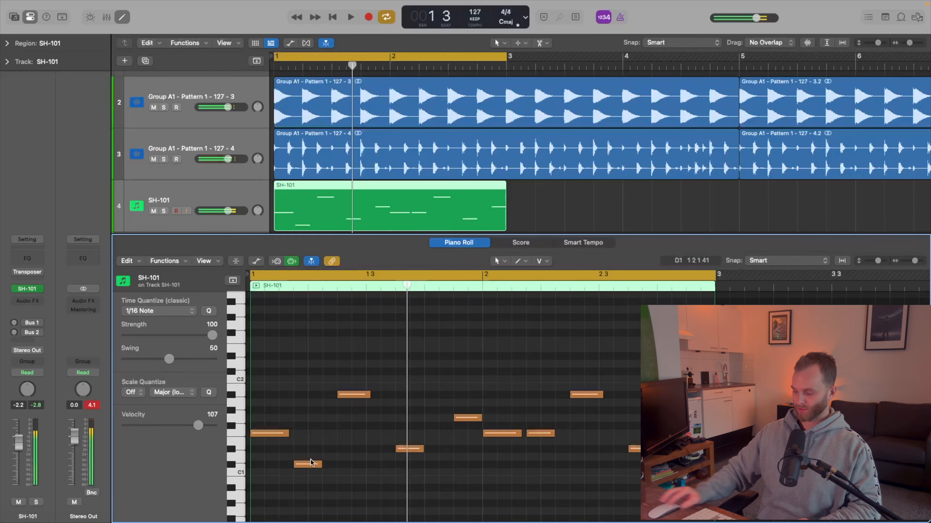
Raise the note at 1 1 4 to G1 and audition the pattern.
click(311, 466)
key(alt+Up)
key(alt+Up)
key(alt+Up)
key(alt+Up)
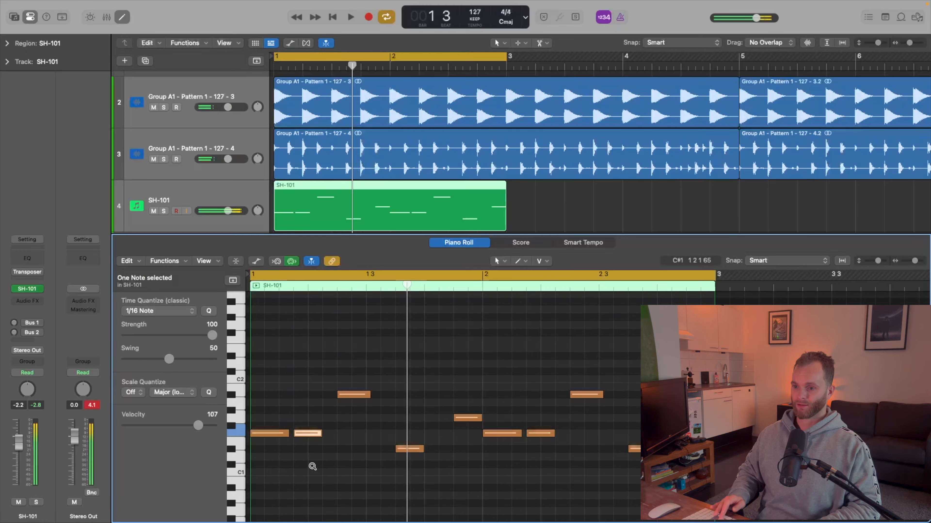
key(alt+Up)
key(alt+Up)
key(space)
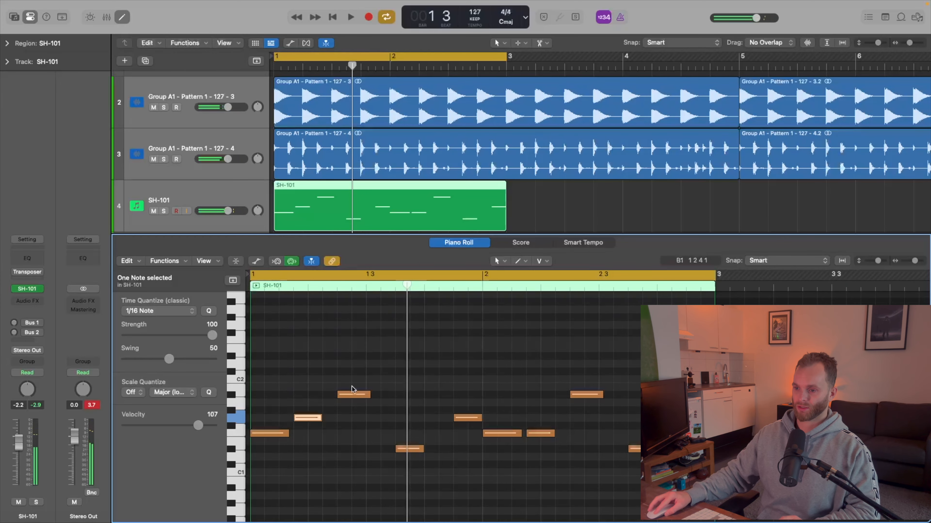
Try the A#1 note at 1 2 3 on B1, move it down to D#1 and audition the pattern.
click(351, 394)
key(alt+Up)
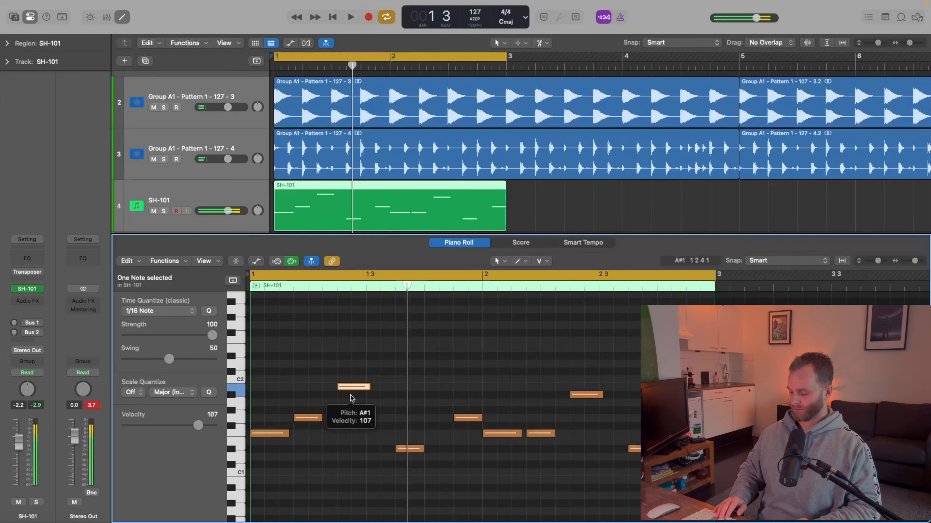
key(alt+Up)
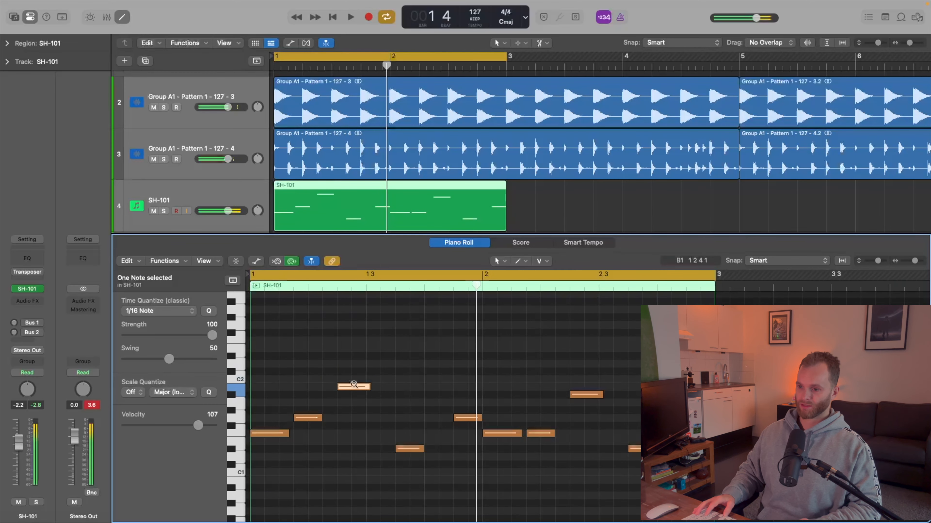
key(space)
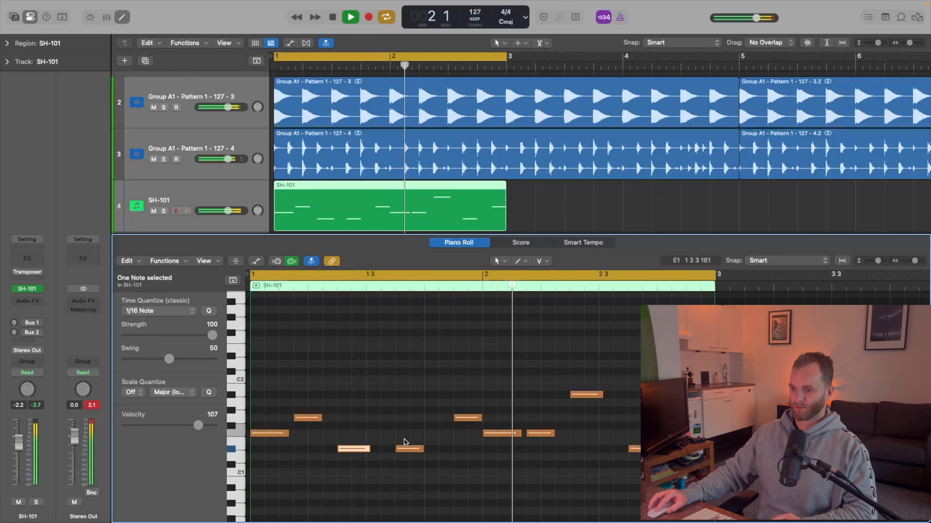
Move bar 1's second D#1 note a sixteenth later to position 1 3 4 and audition the timing.
drag(409, 448, 417, 449)
key(space)
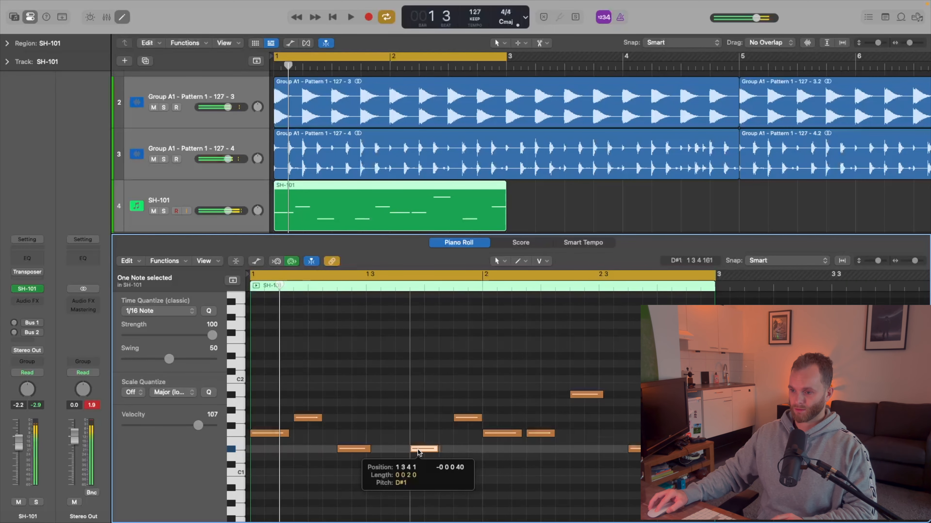
key(space)
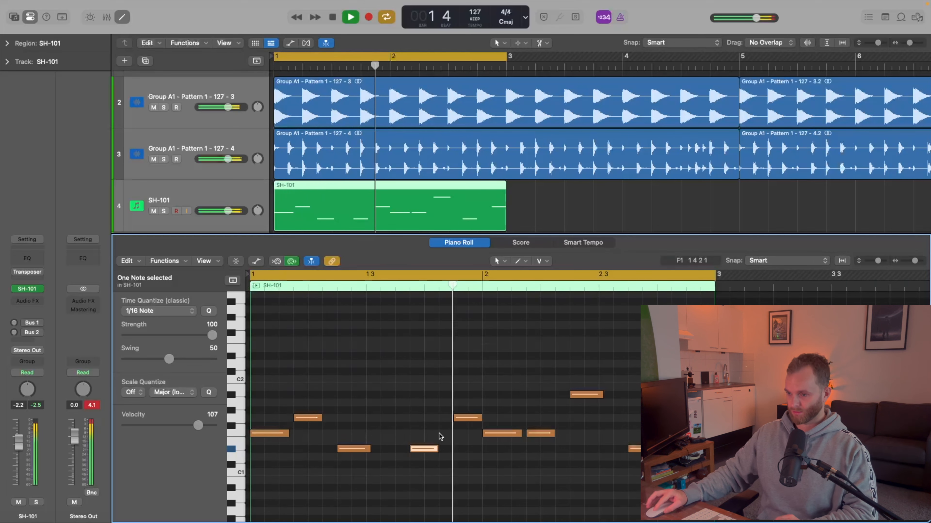
key(space)
Lengthen the D#1 note at 1 2 3 to about four sixteenths and listen to the two-bar loop.
click(409, 445)
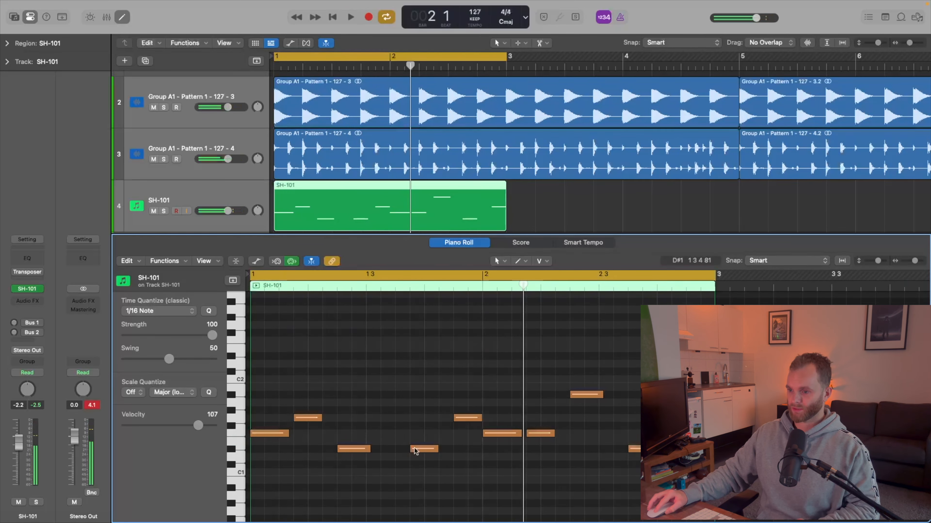
drag(370, 450, 397, 451)
key(space)
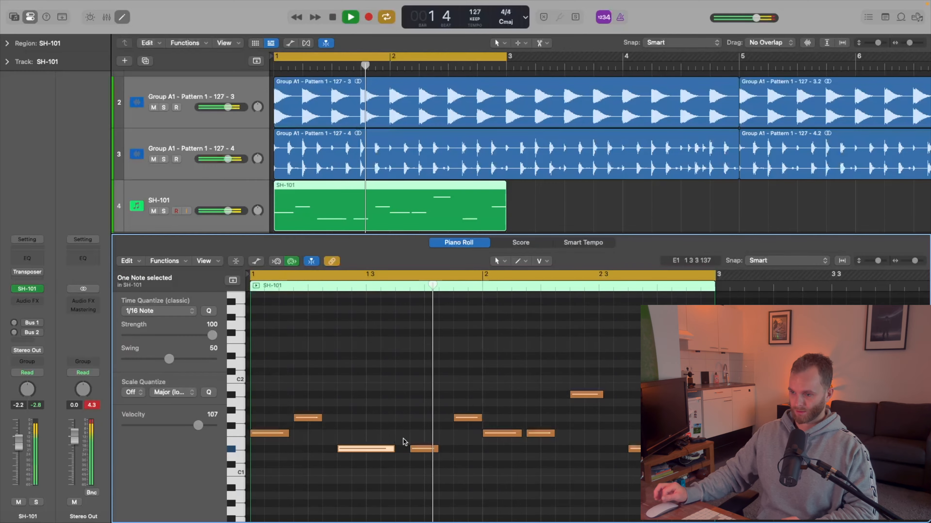
key(space)
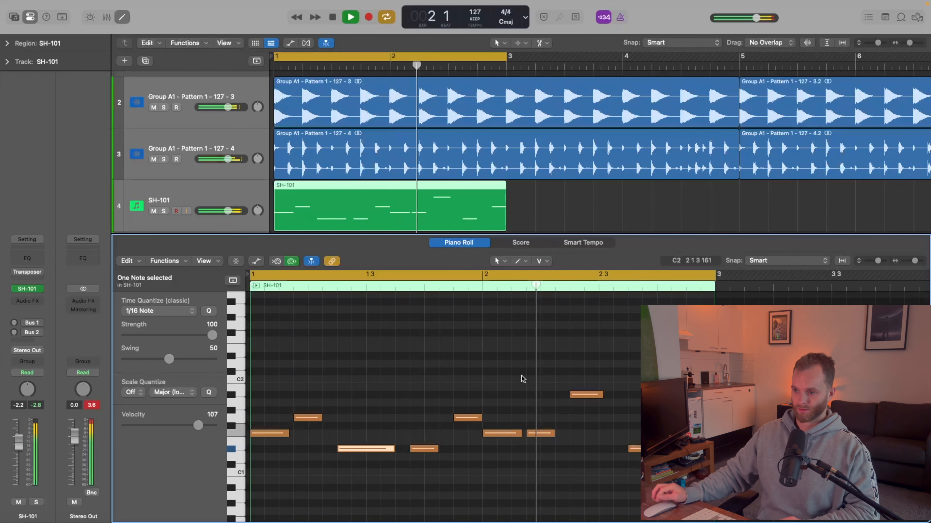
Lengthen the D#1 note in bar 2, raise that bar's last note to G2 and audition the loop.
key(space)
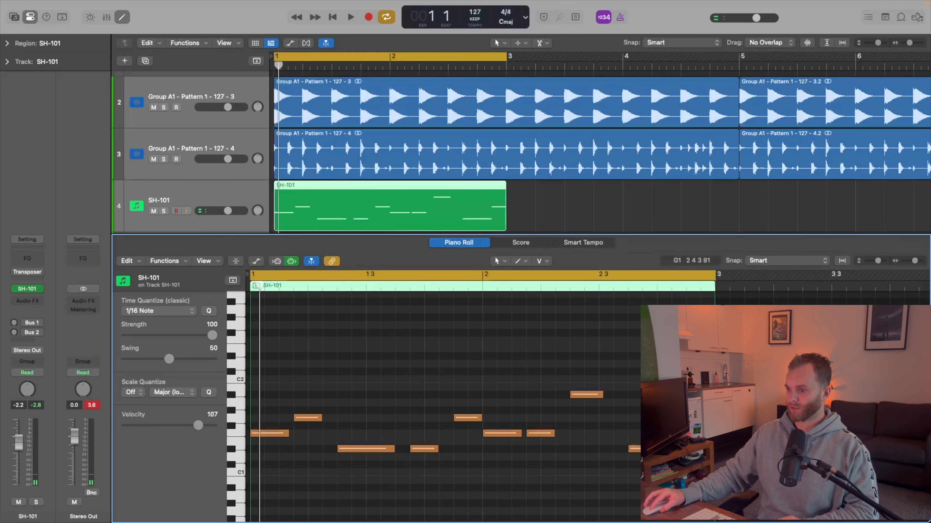
click(693, 418)
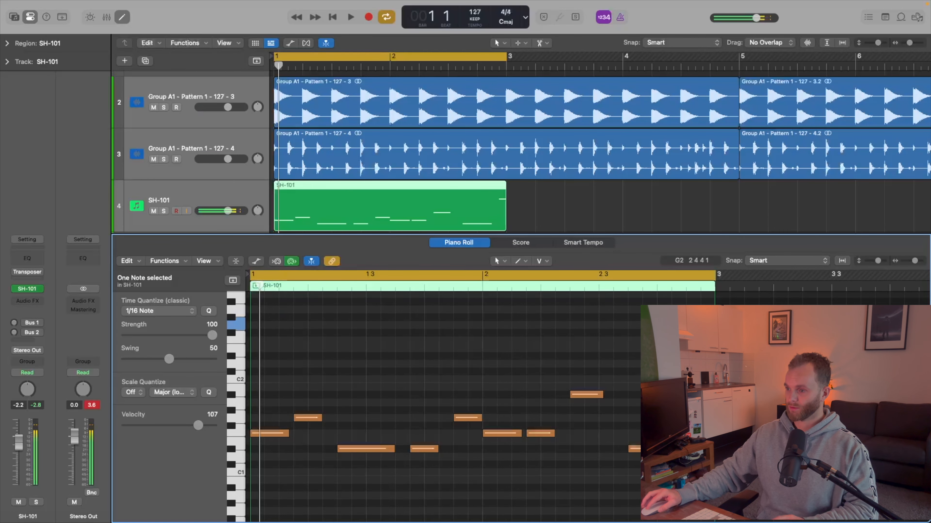
key(space)
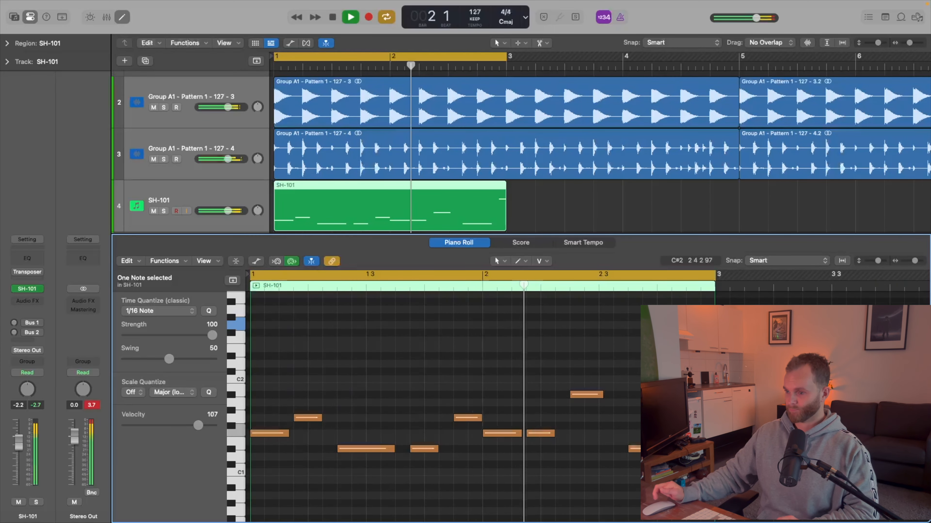
key(space)
Lower the two F1 notes at the start of bar 2 to D#1 and audition the loop.
drag(522, 444, 523, 442)
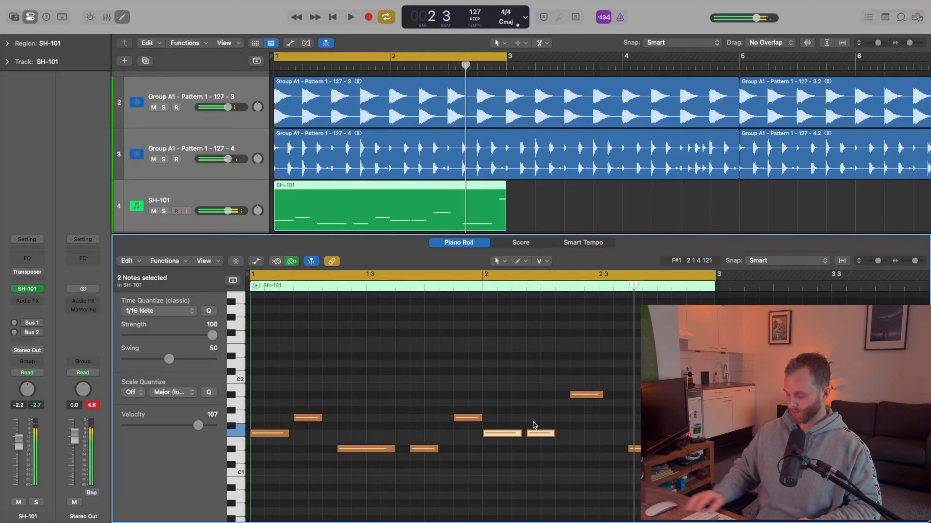
key(alt+Down)
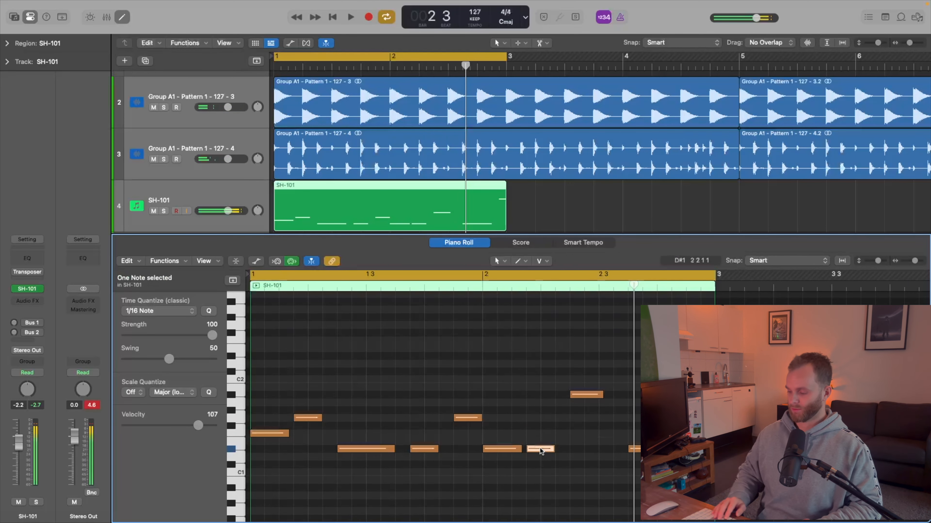
key(space)
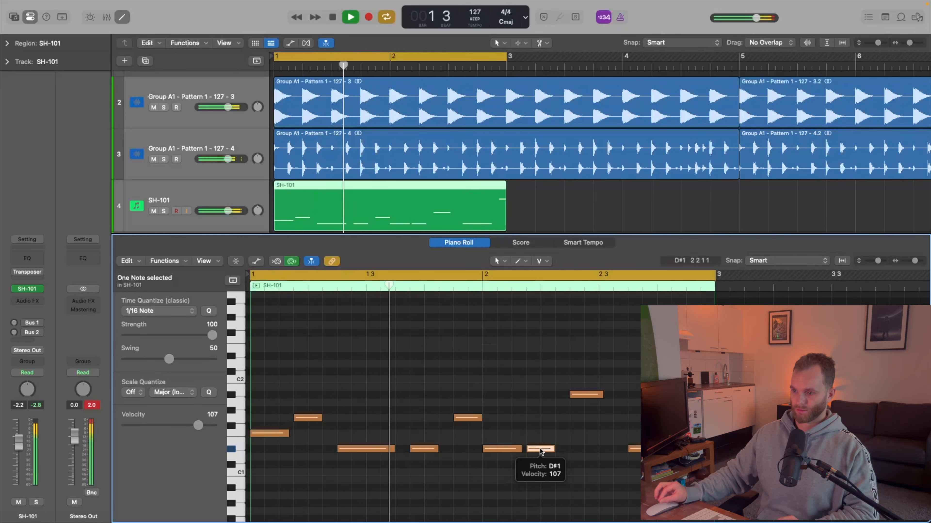
Undo the lowering of bar 2's first two notes to D#1, mute the second F1 and audition the loop.
key(space)
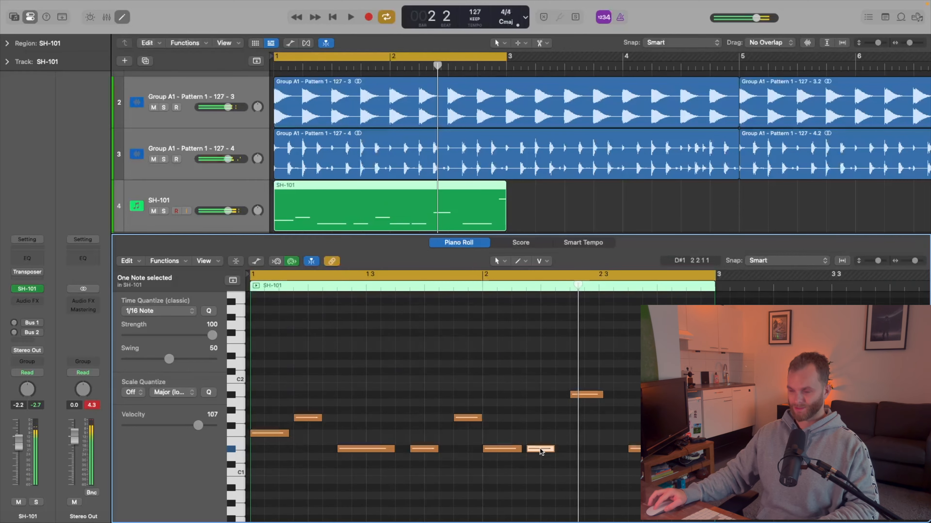
key(super+z)
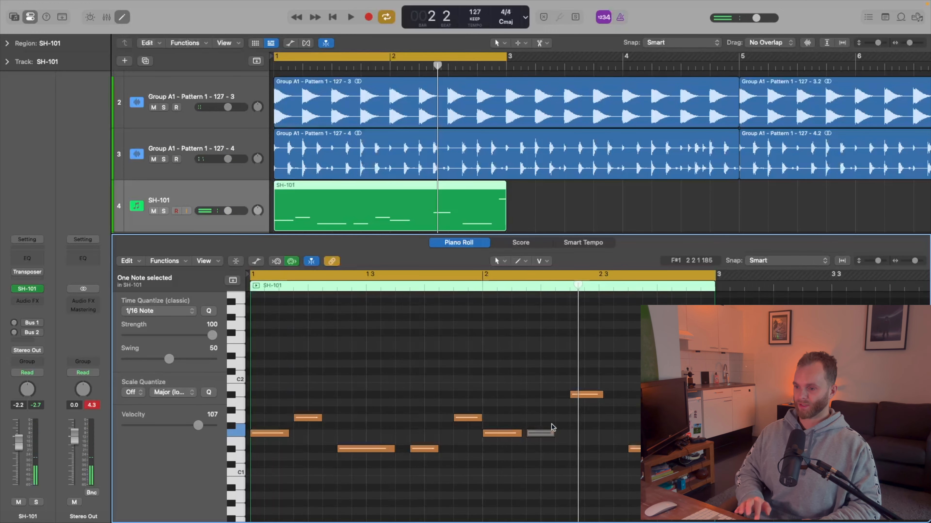
key(space)
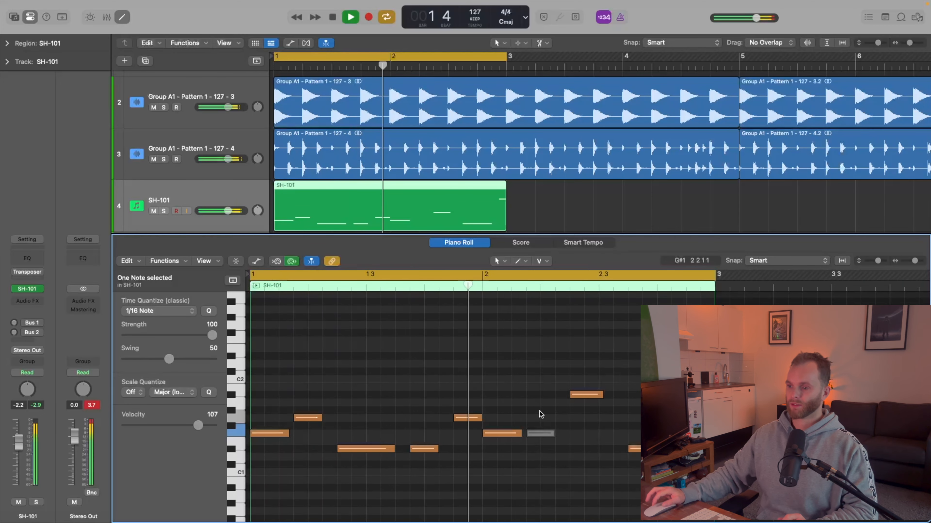
key(space)
Move bar 2's A#1 note earlier in eighth-note steps to position 2 1 3, auditioning the loop after each move.
click(573, 395)
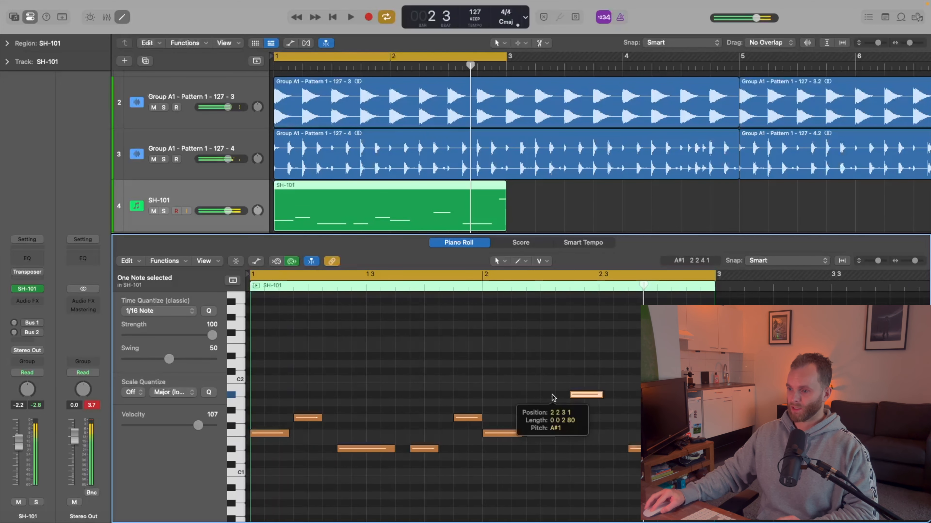
drag(553, 397, 554, 395)
key(space)
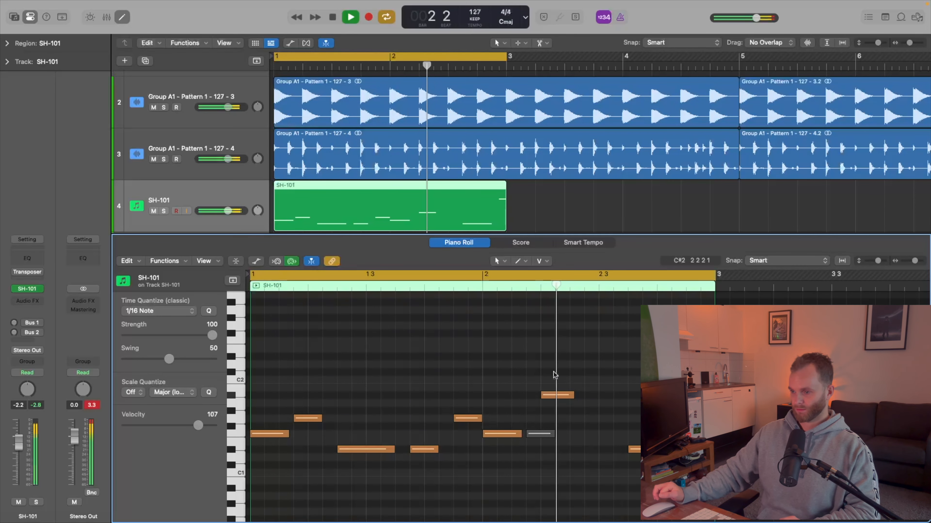
key(space)
drag(551, 397, 524, 396)
key(space)
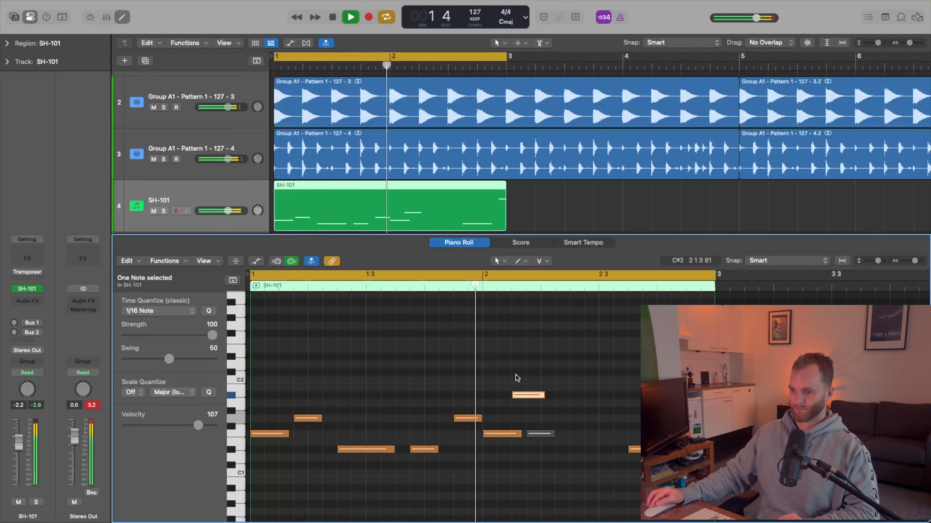
click(524, 364)
key(space)
Shorten bar 2's first F1 to about two sixteenths and replace the muted note with a four-sixteenth G#1 at 2 2 3.
drag(521, 442, 510, 442)
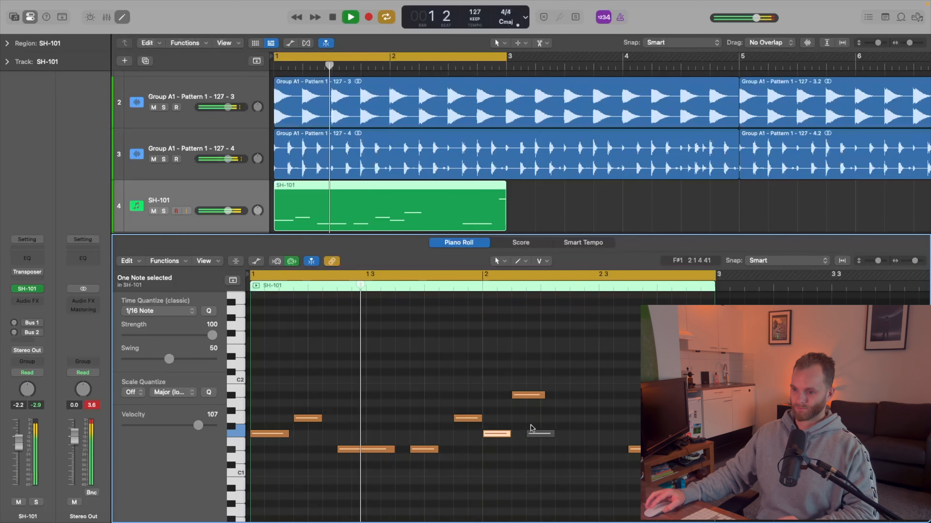
key(space)
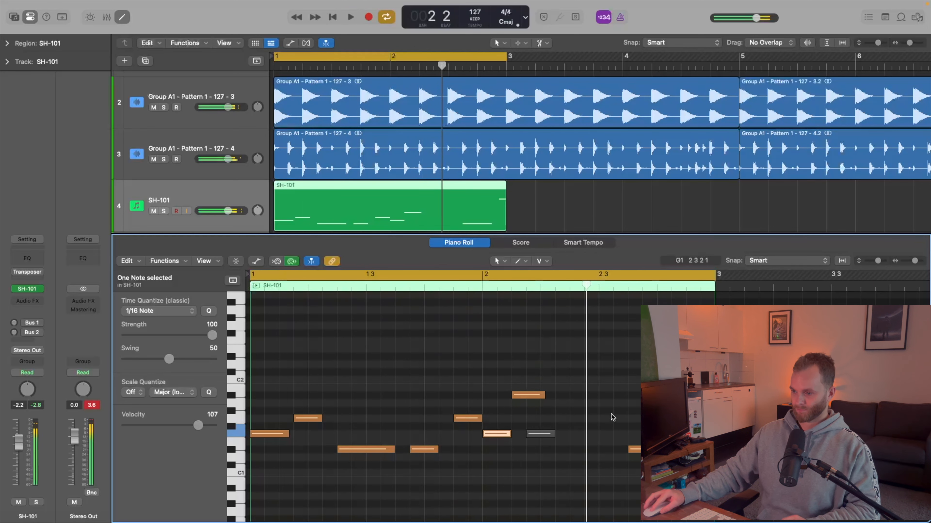
drag(532, 436, 611, 410)
key(space)
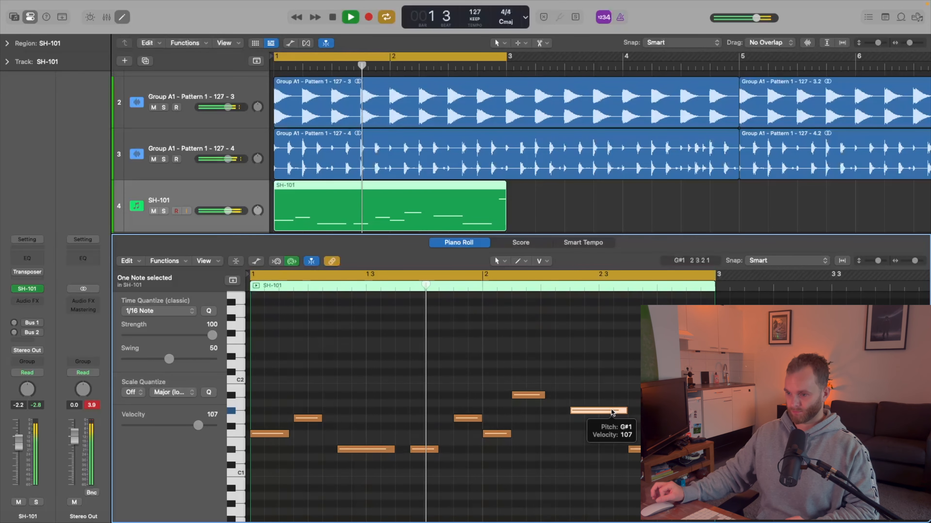
key(space)
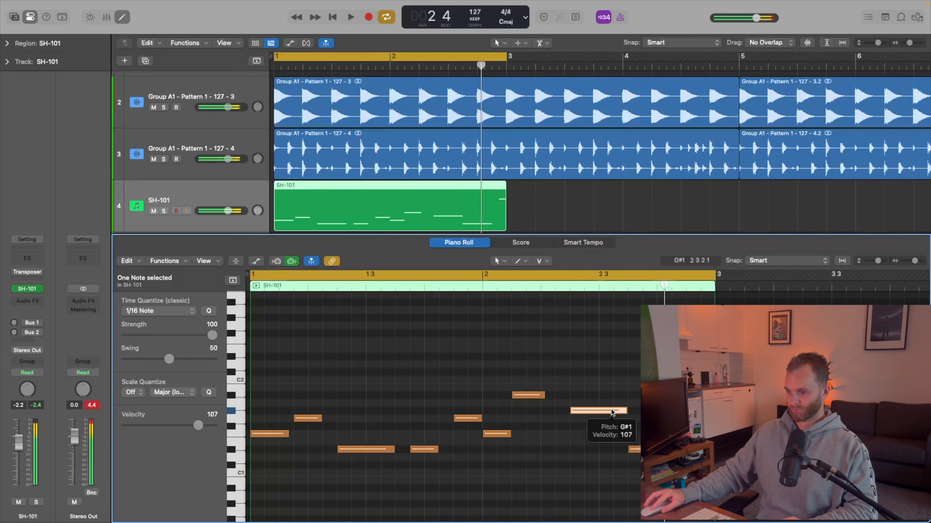
Lengthen the A#1 note to about three sixteenths, move the G#1 note to position 2 2 2 and audition the loop.
drag(542, 394, 554, 395)
key(space)
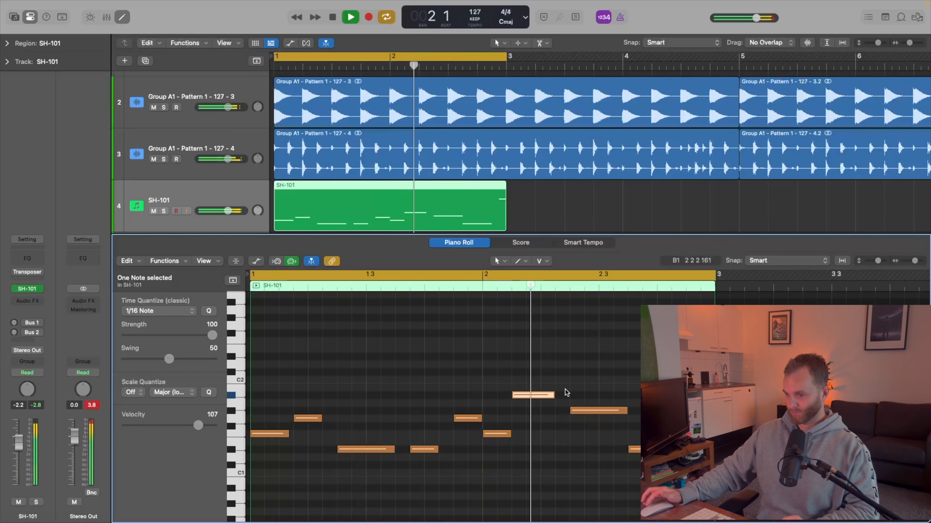
drag(579, 412, 564, 411)
key(space)
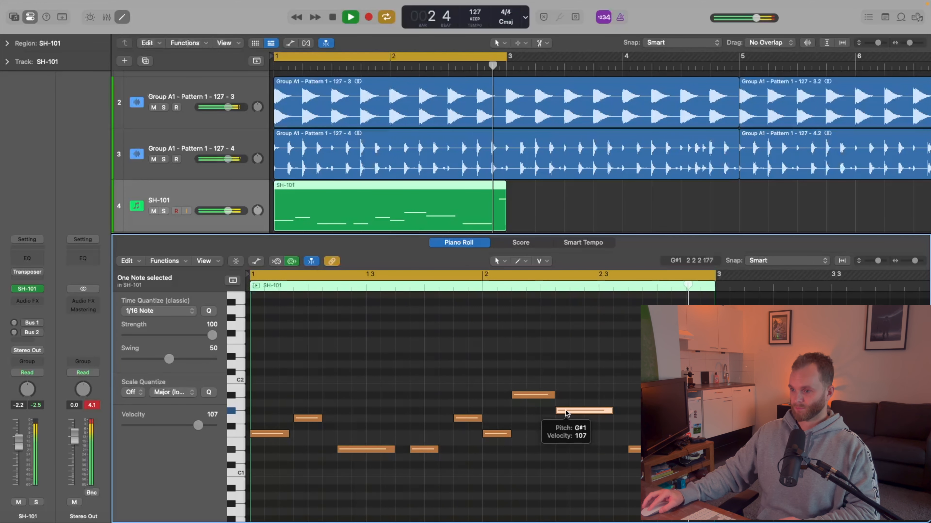
key(space)
Return the G#1 note to position 2 2 3, raise the A#1 note to C#2 and audition the loop.
mouse_move(573, 411)
mouse_down()
mouse_move(588, 411)
mouse_move(581, 415)
mouse_up()
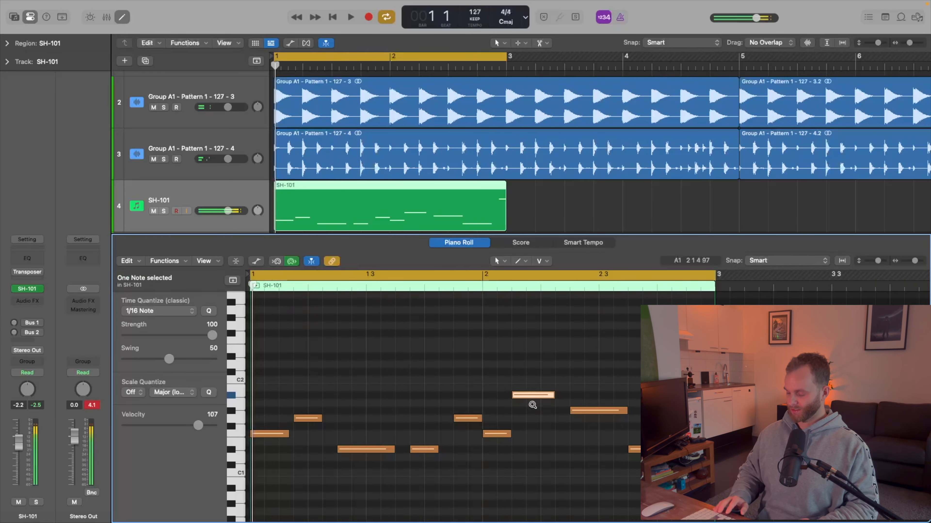
key(space)
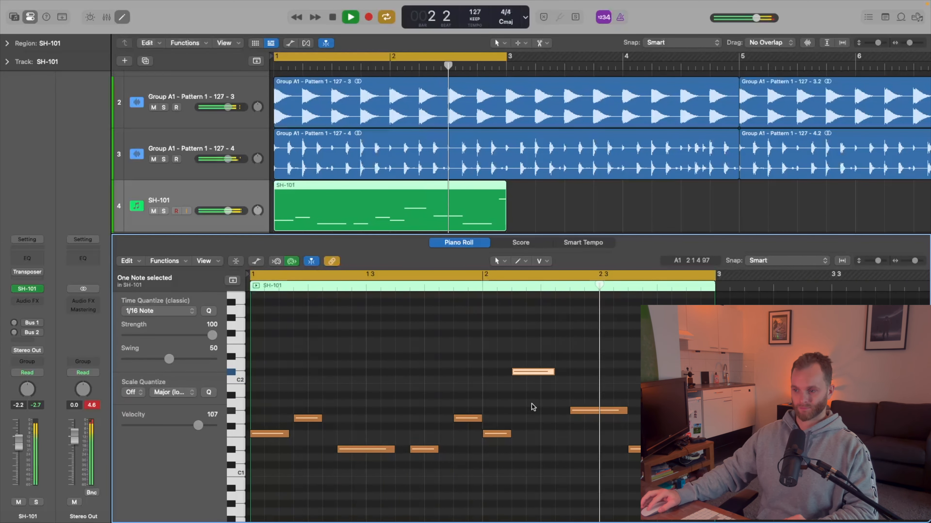
key(space)
key(v)
key(v)
key(space)
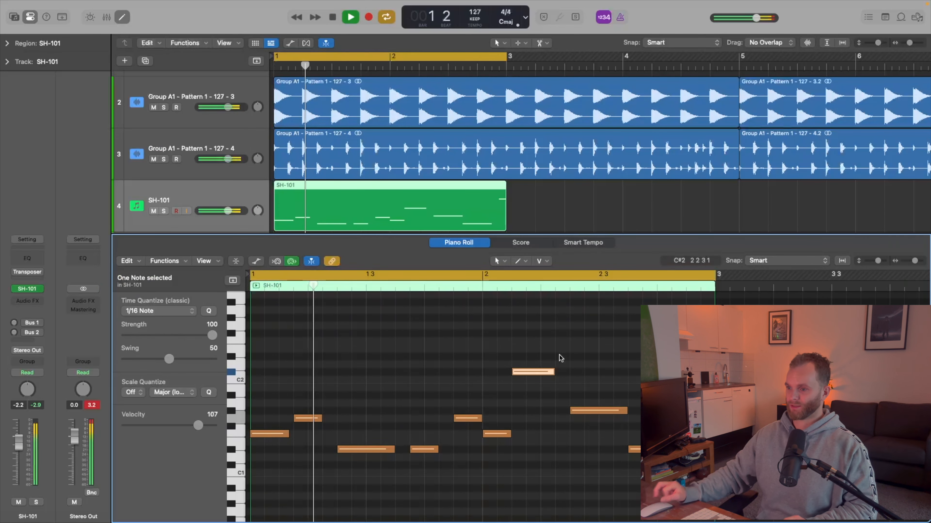
Delete the G#1 note in bar 2 and audition the loop without it.
key(space)
key(Delete)
key(space)
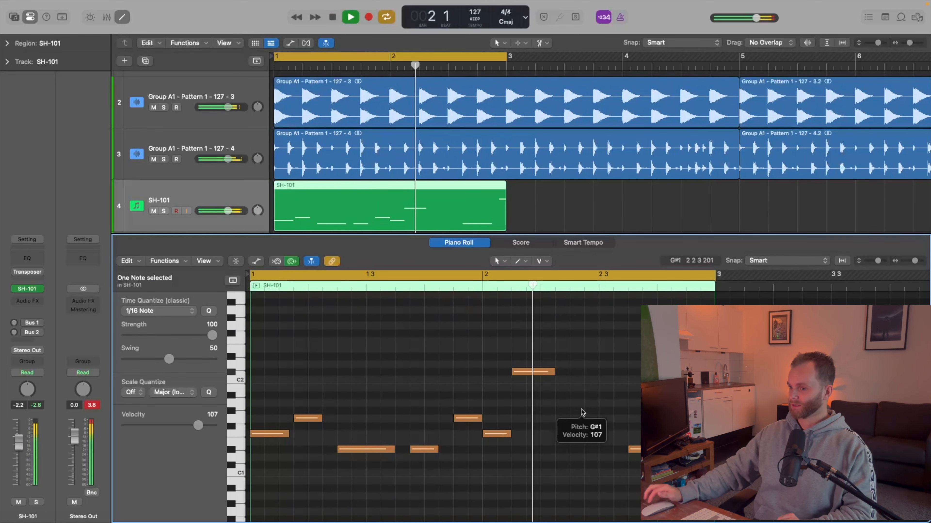
Try extra four-sixteenth notes in bar 2, an F1 raised to B1 at 2 2 1 and an A#1 at 2 2 3, auditioning them.
click(546, 435)
key(space)
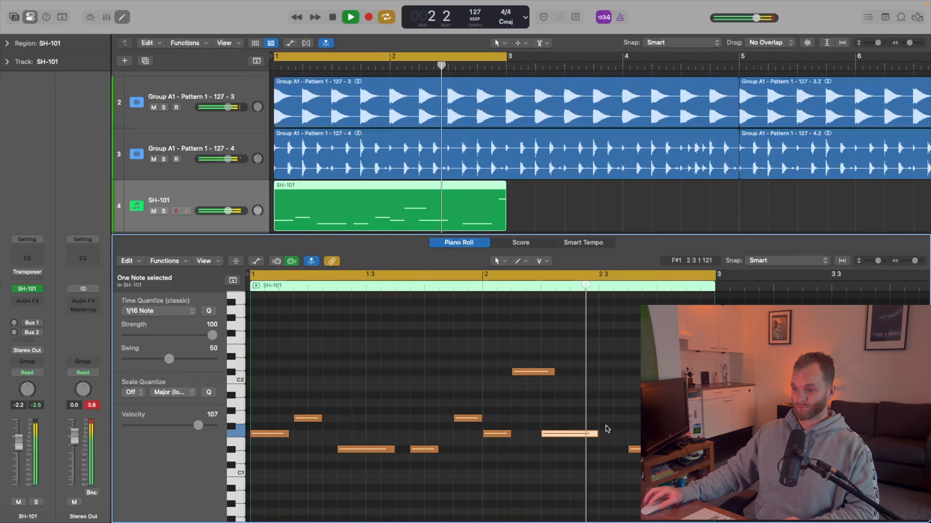
key(space)
mouse_move(565, 435)
mouse_down()
mouse_move(608, 434)
mouse_move(565, 436)
mouse_up()
key(space)
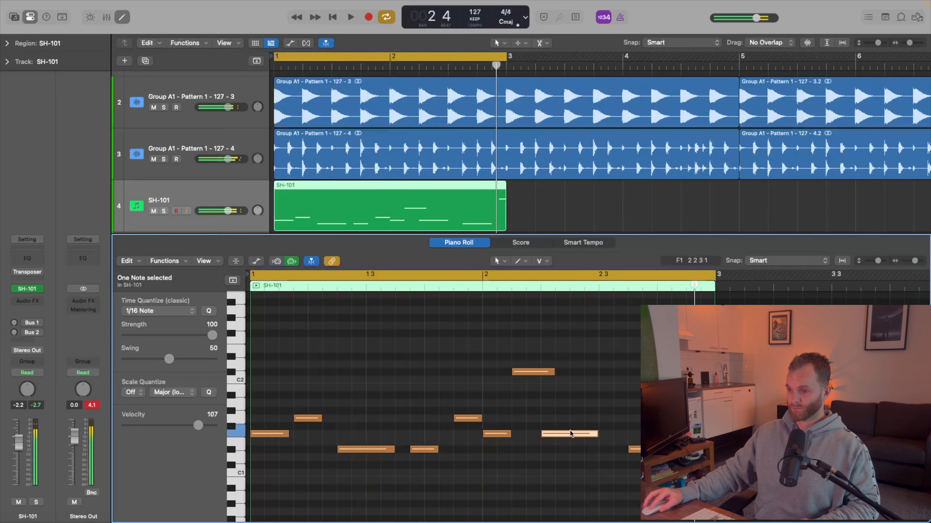
drag(570, 431, 564, 387)
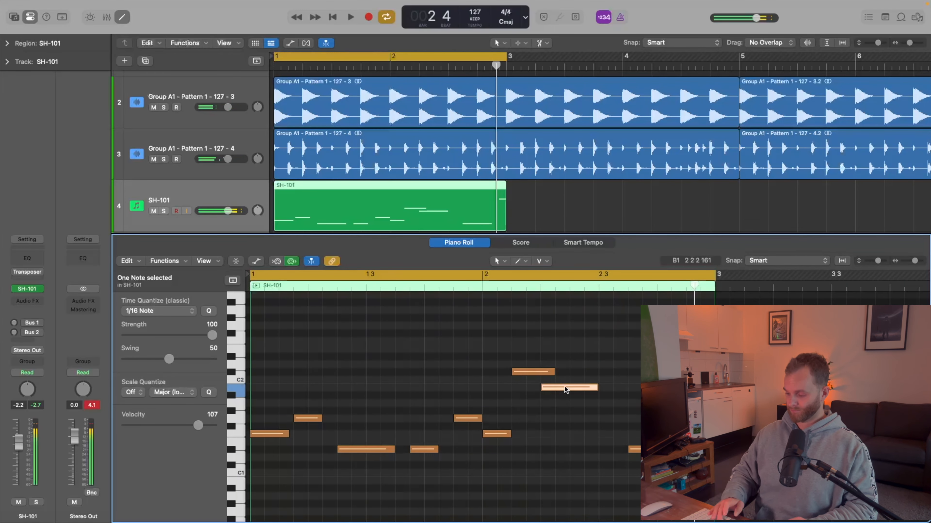
key(Delete)
key(space)
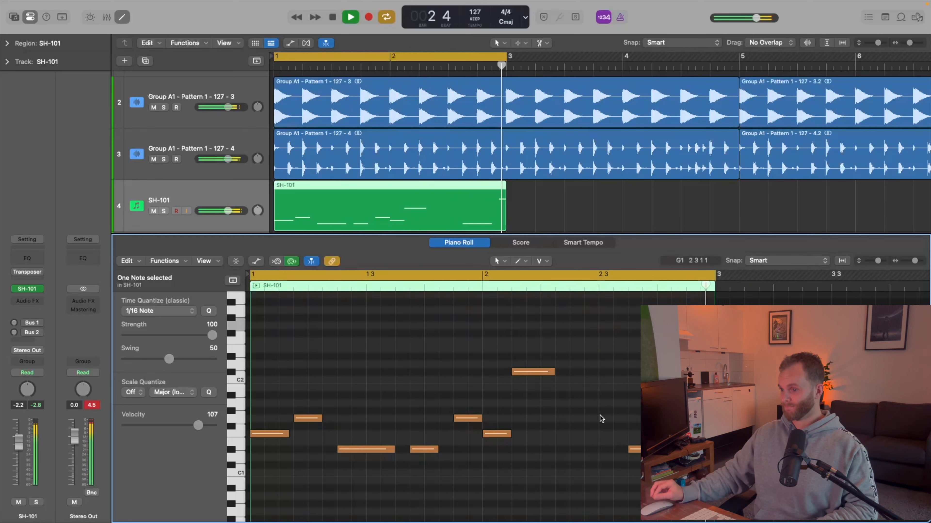
key(space)
key(space)
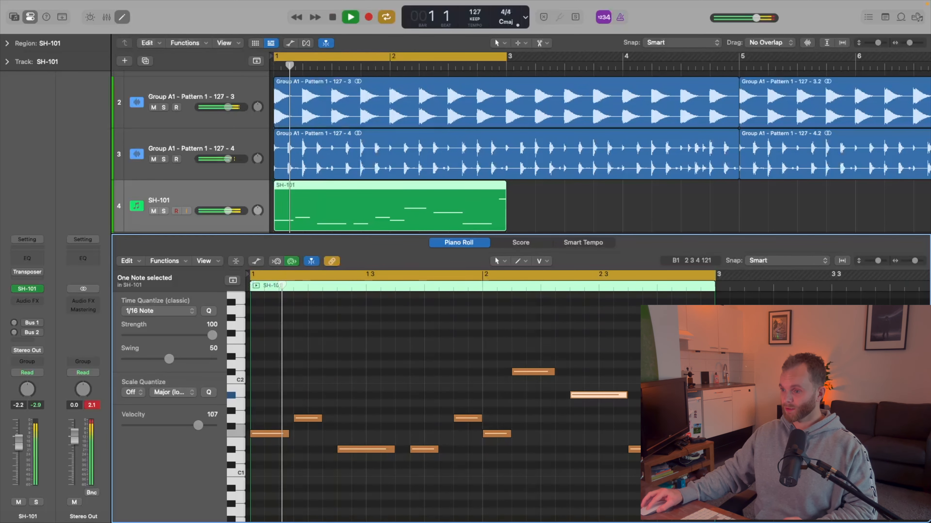
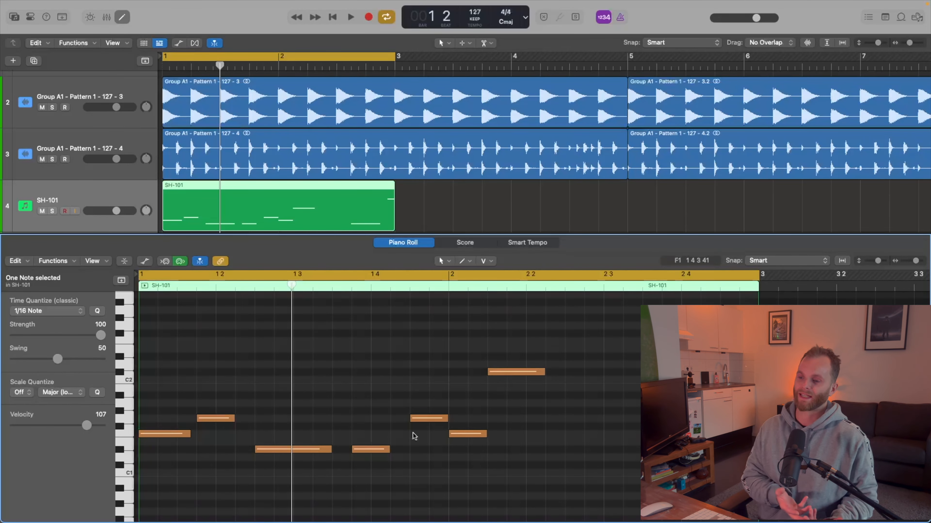
Copy bar 2's C#2 note to position 2 2 2 at pitch C2 and audition the two-bar loop.
key(space)
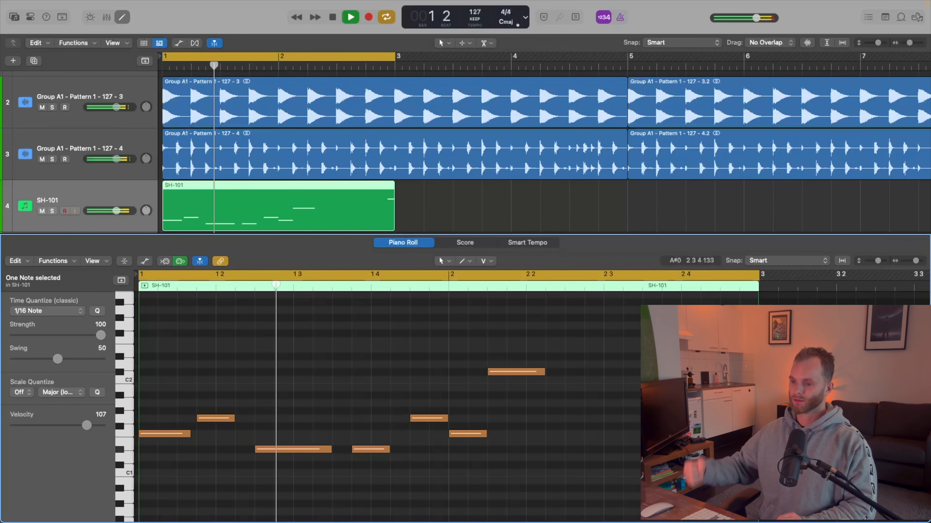
key(space)
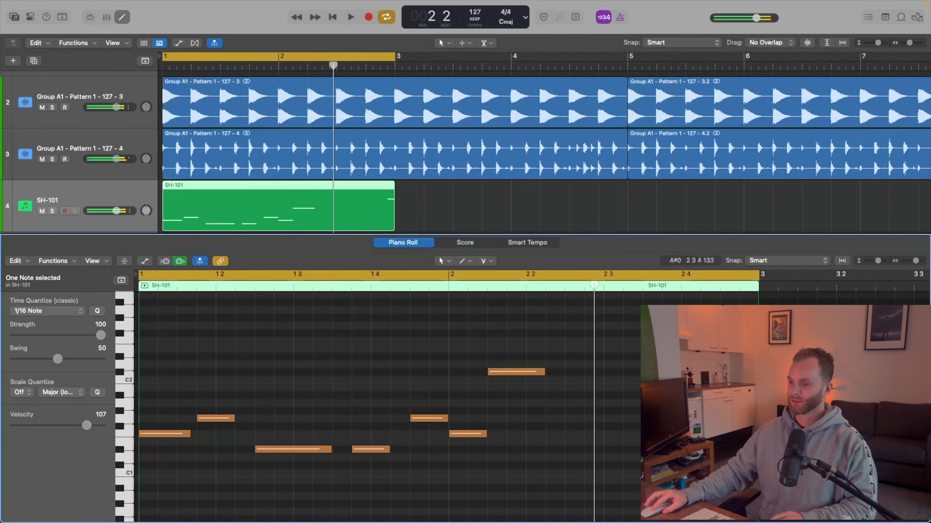
drag(516, 373, 573, 382)
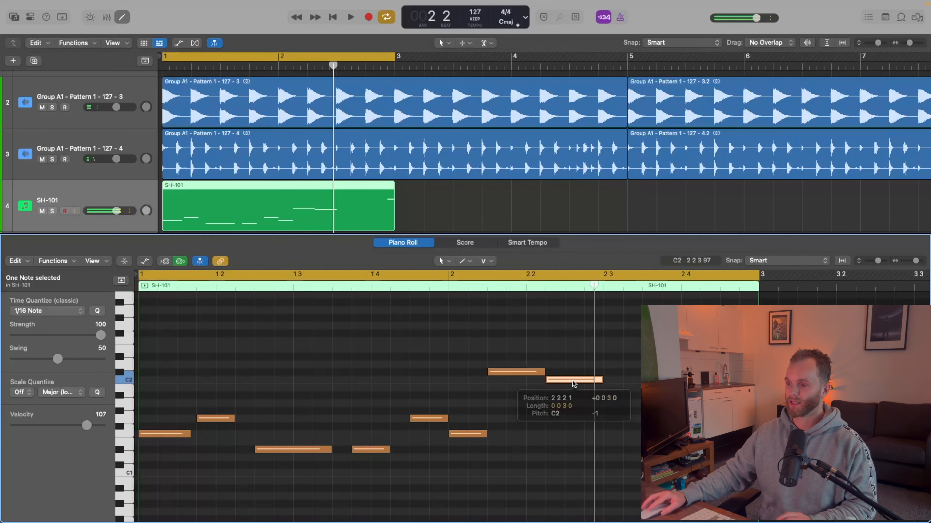
key(space)
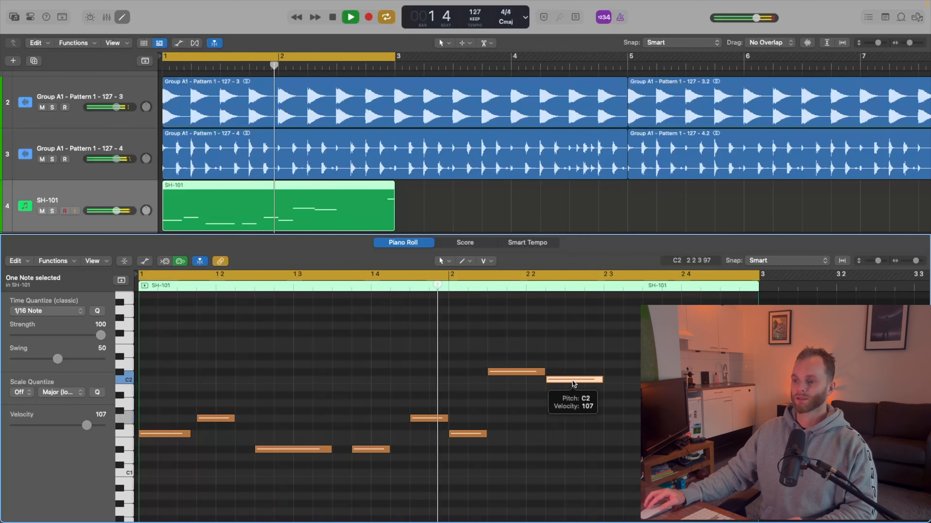
key(space)
click(580, 371)
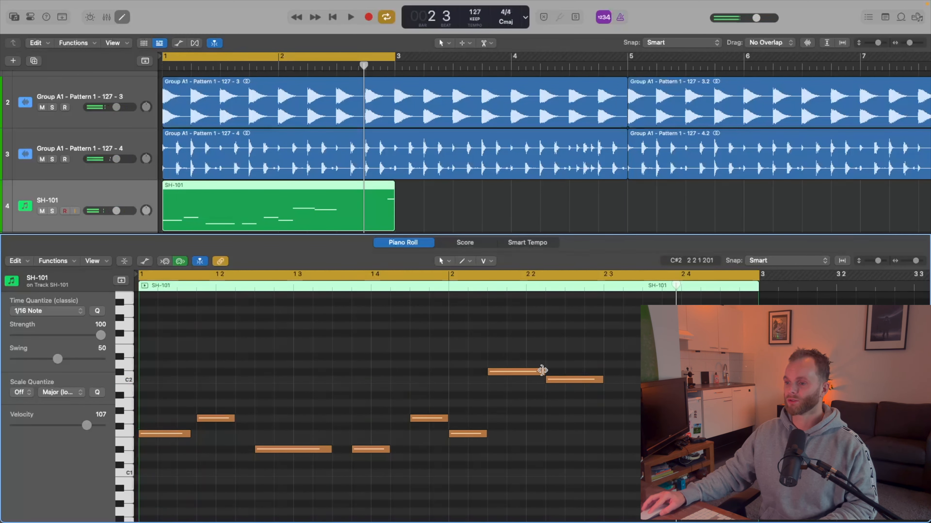
Shorten the C#2 note to about two sixteenths, move the C2 note to position 2 2 1 and cycle only bar 2.
mouse_move(542, 371)
mouse_down()
mouse_move(528, 372)
mouse_move(538, 383)
mouse_up()
drag(449, 276, 751, 302)
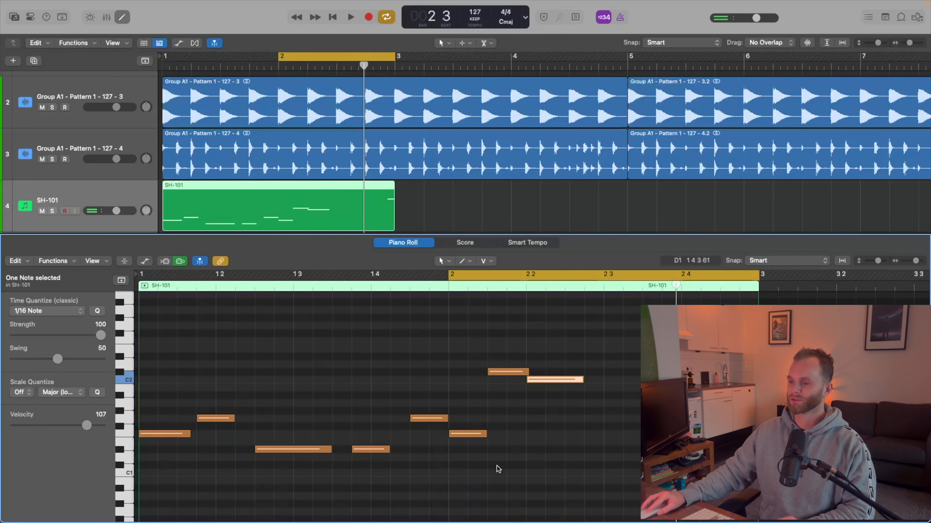
key(space)
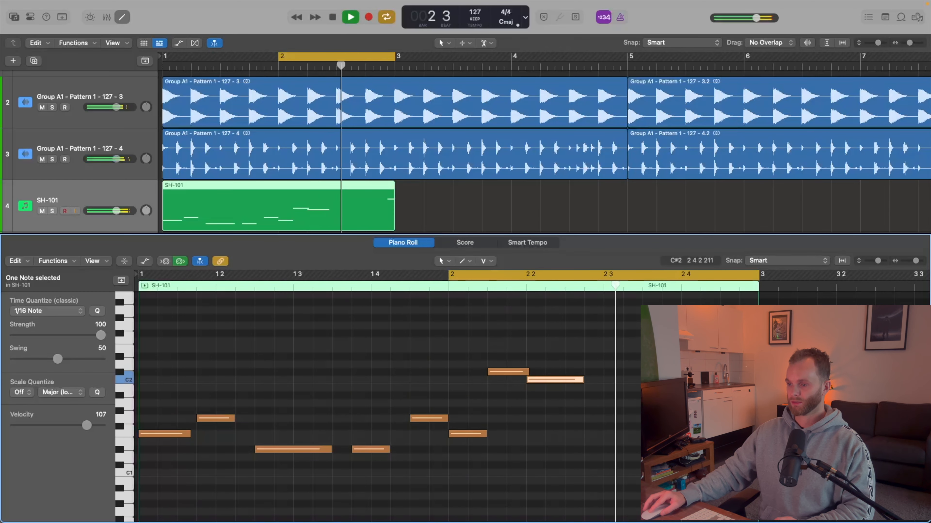
click(625, 409)
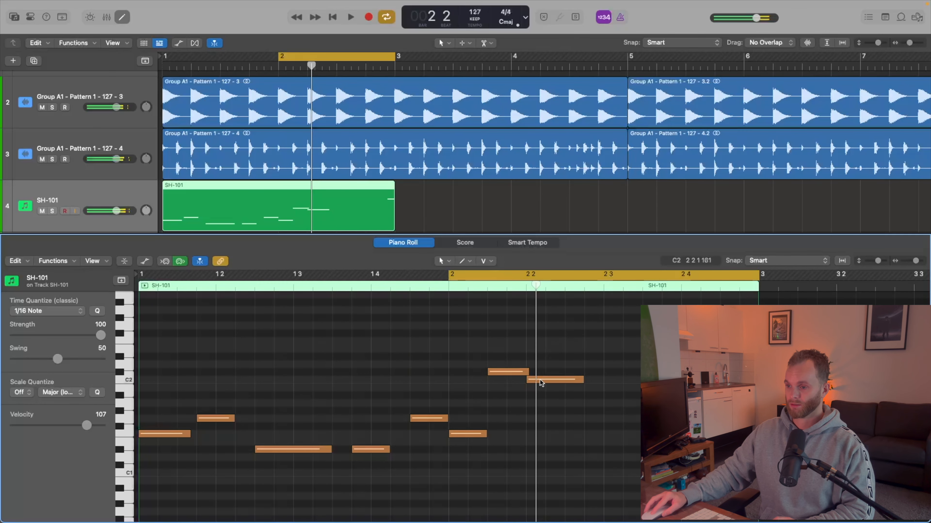
Move the C2 note a sixteenth later to position 2 2 2 and audition bar 2.
drag(540, 379, 573, 377)
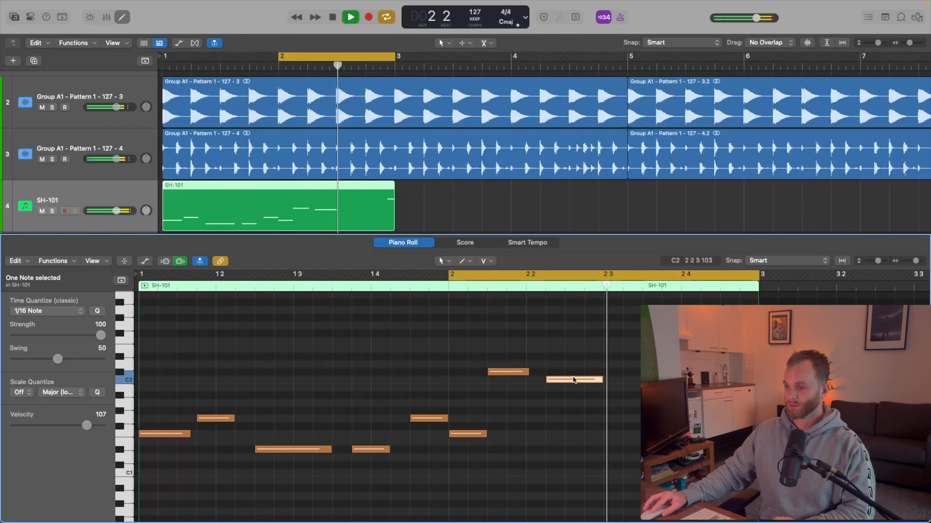
click(503, 349)
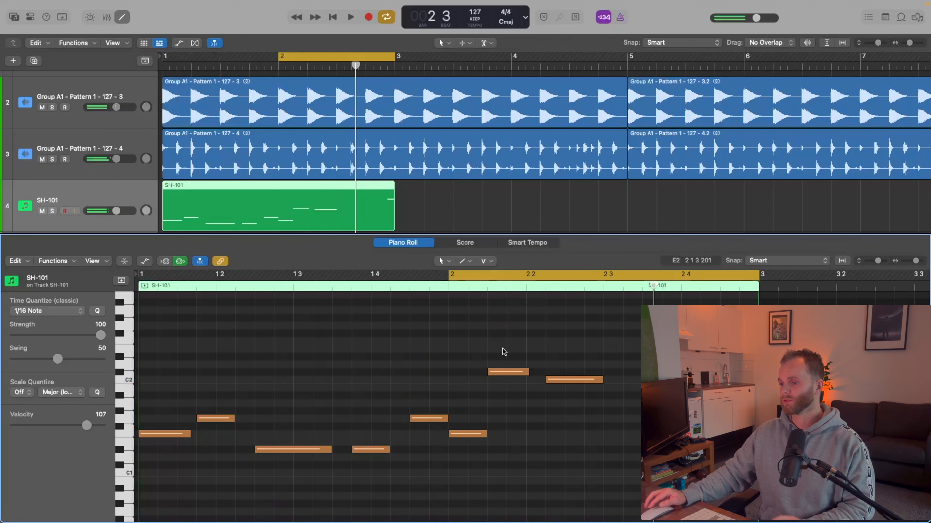
key(space)
key(space)
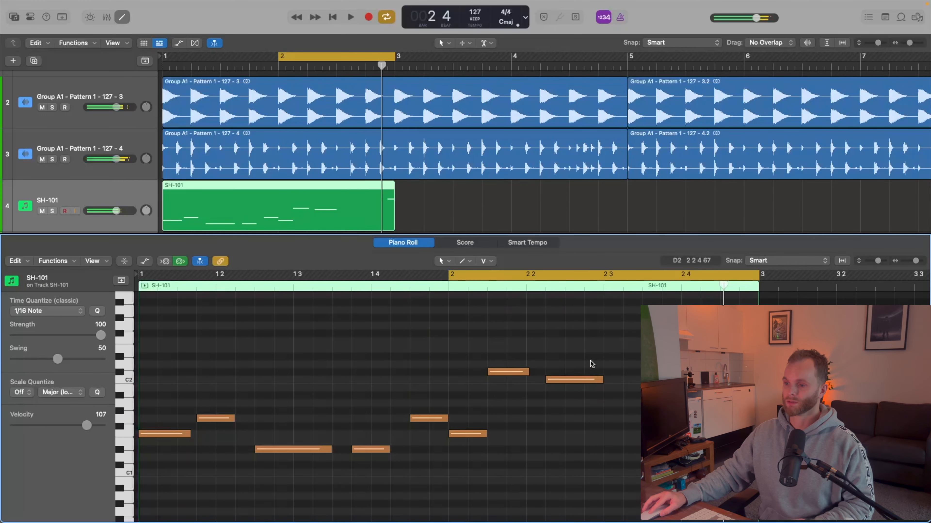
Rework the end of bar 2 with a D#1 note at position 2 3 1 and additional higher notes after it, auditioning the bar.
drag(472, 434, 649, 394)
key(space)
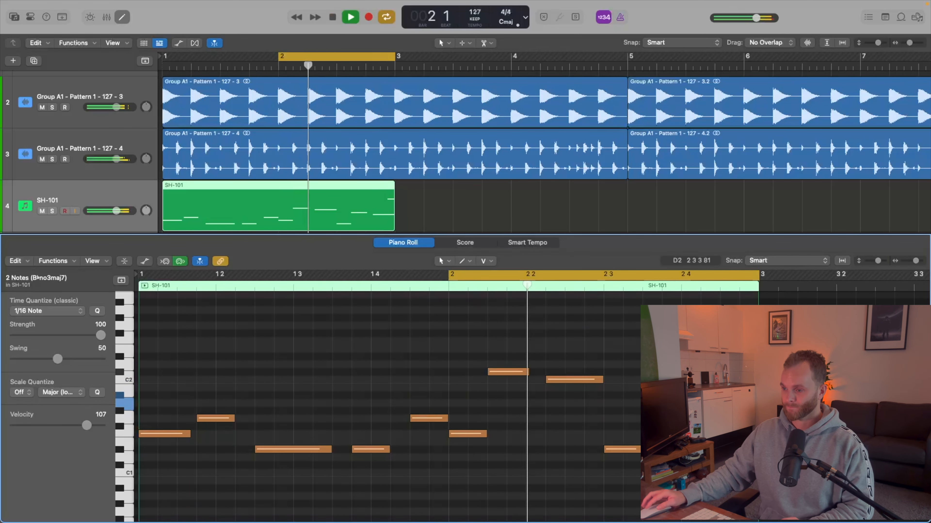
click(649, 364)
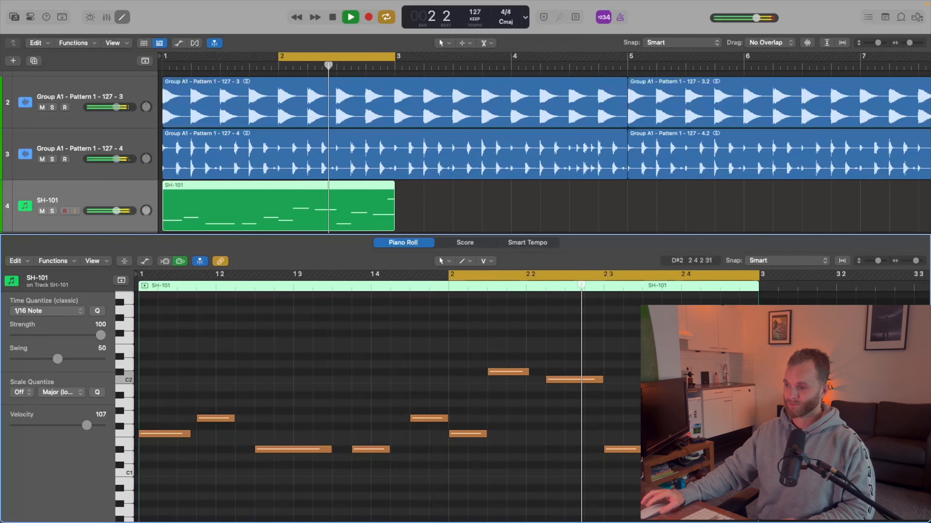
Audition bar 2, extend the cycle range back to 1 1 1 1 so it covers both bars, and audition the full loop.
key(space)
scroll(733, 330, right, 1)
scroll(741, 328, up, 3)
scroll(384, 407, up, 1)
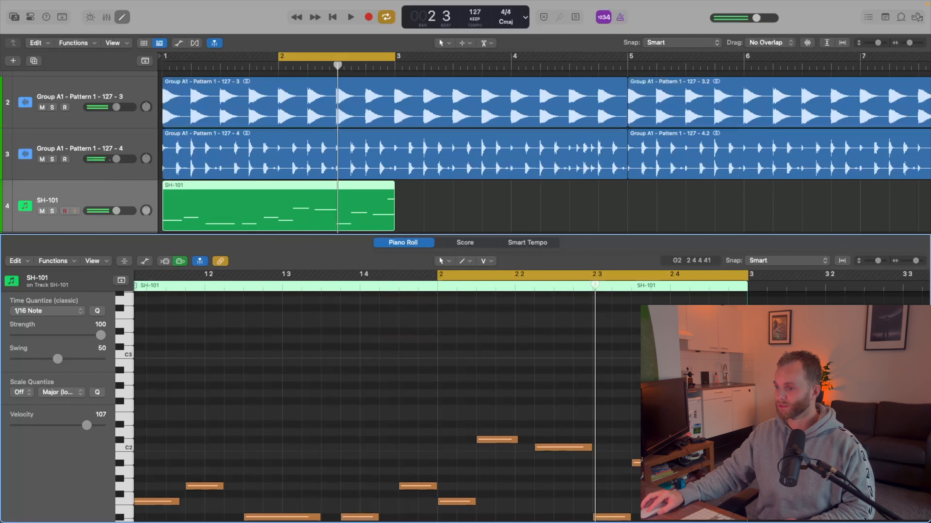
key(space)
scroll(385, 407, down, 6)
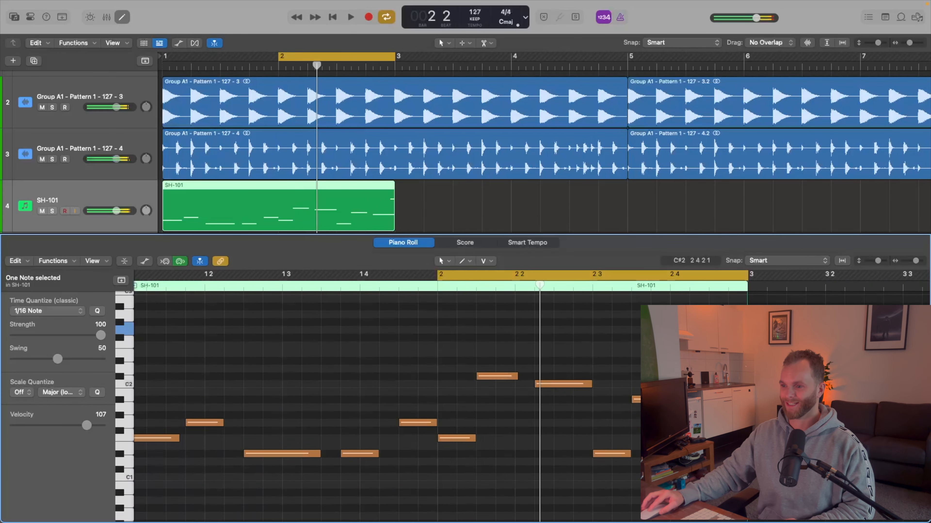
key(space)
scroll(428, 296, left, 1)
drag(442, 277, 140, 274)
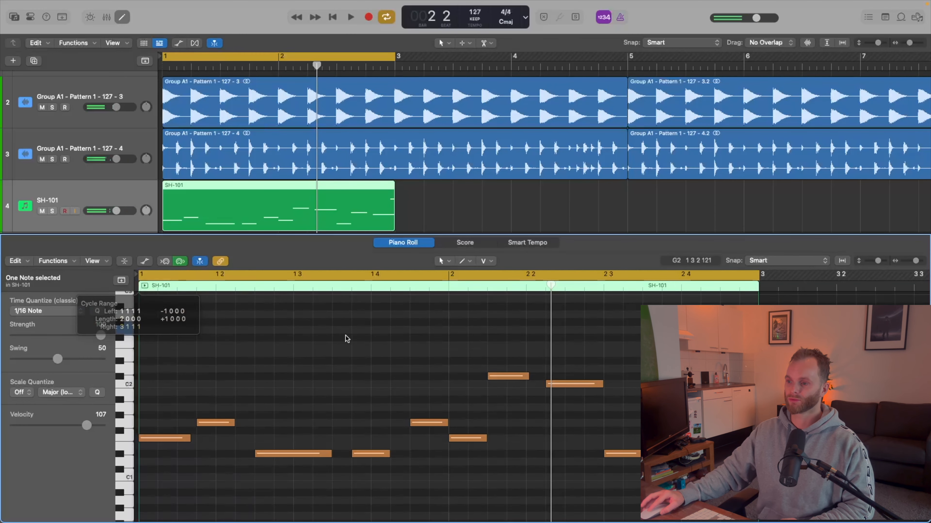
key(space)
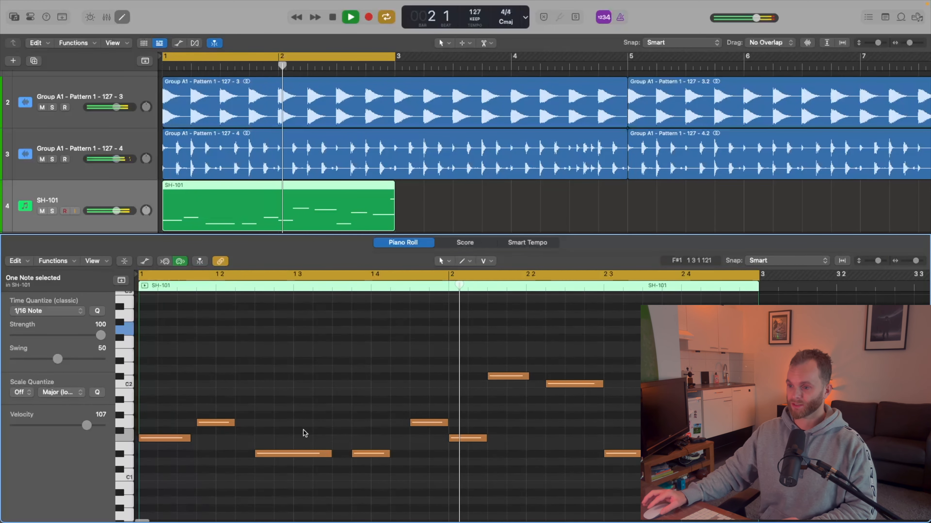
Raise the bar 1 note at position 1 1 4 to G#1 and audition the loop.
key(space)
click(207, 423)
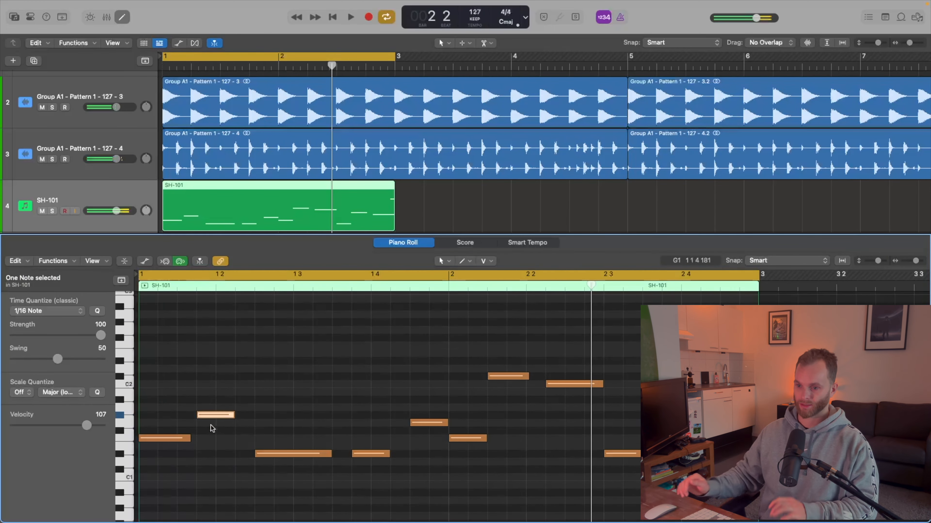
key(space)
key(space)
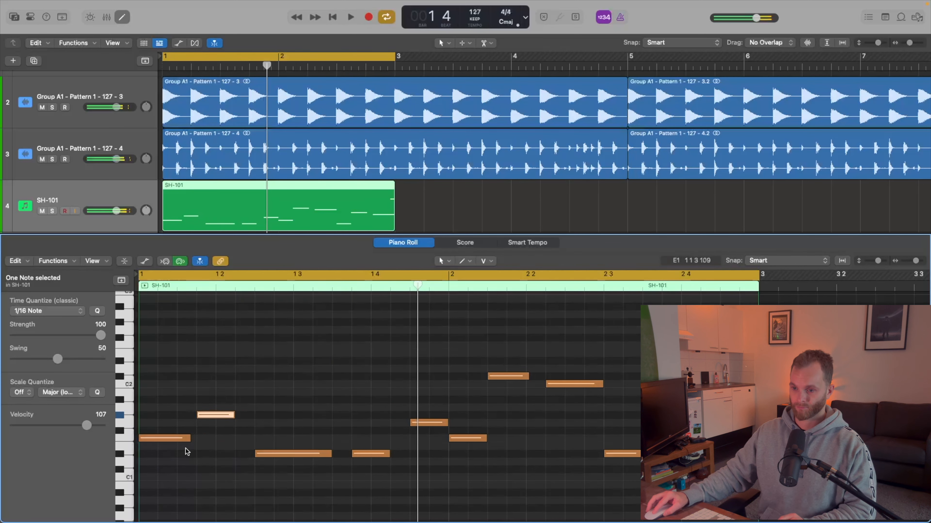
Replace the opening F1 with a very short F1 at 1 1 1 and another F1 at 1 1 2, auditioning the loop.
drag(188, 438, 152, 440)
key(space)
key(space)
key(super+z)
key(space)
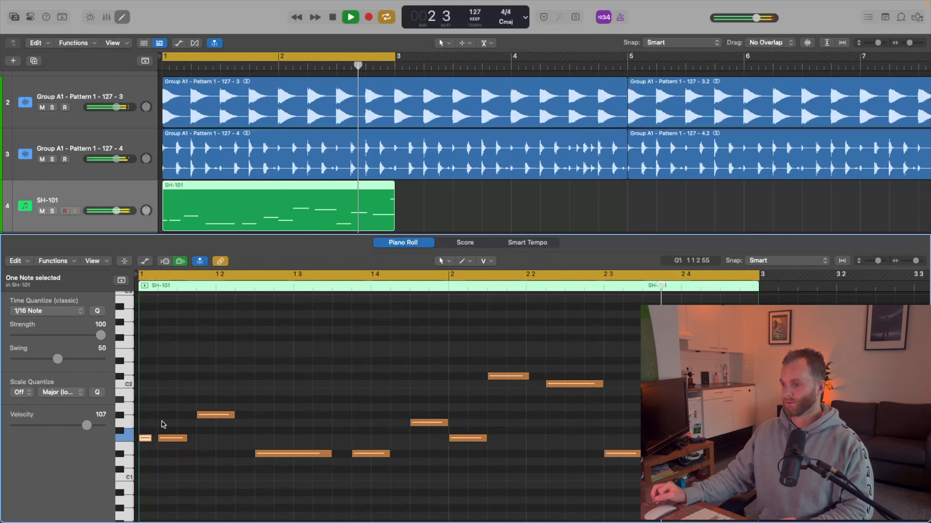
key(space)
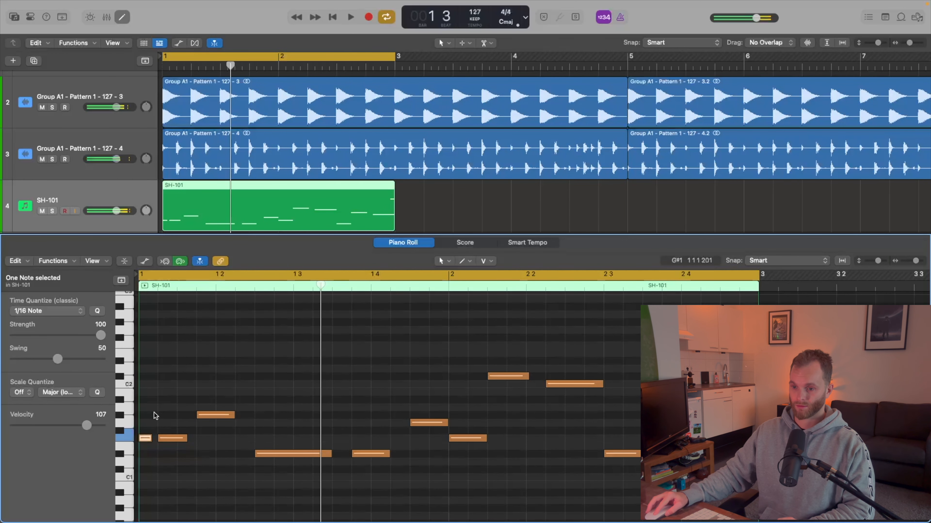
Delete the very short opening F1 note and audition the loop without it.
key(Delete)
key(space)
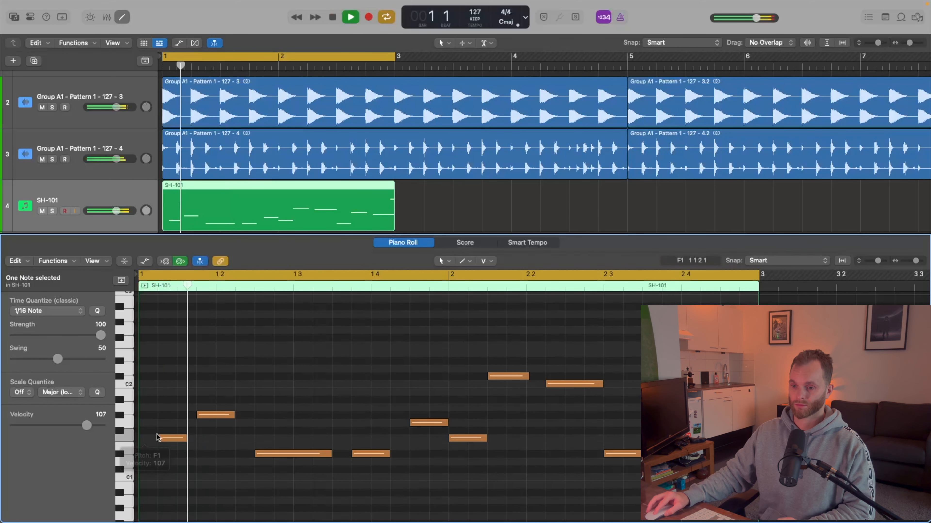
mouse_move(167, 439)
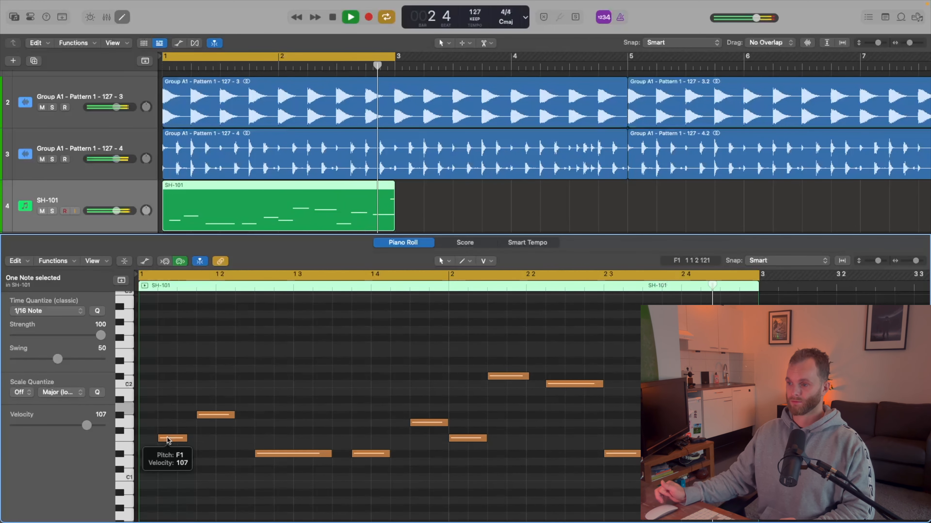
key(space)
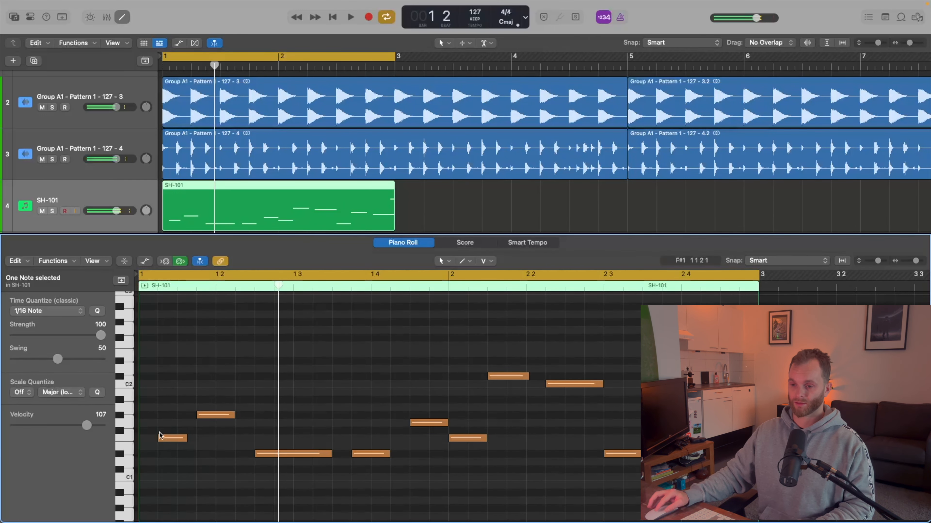
Bring back an F1 note at position 1 1 1 1, shorten it to 0 0 0 151 and audition the loop.
scroll(160, 436, up, 3)
scroll(160, 436, left, 2)
drag(189, 439, 159, 439)
key(space)
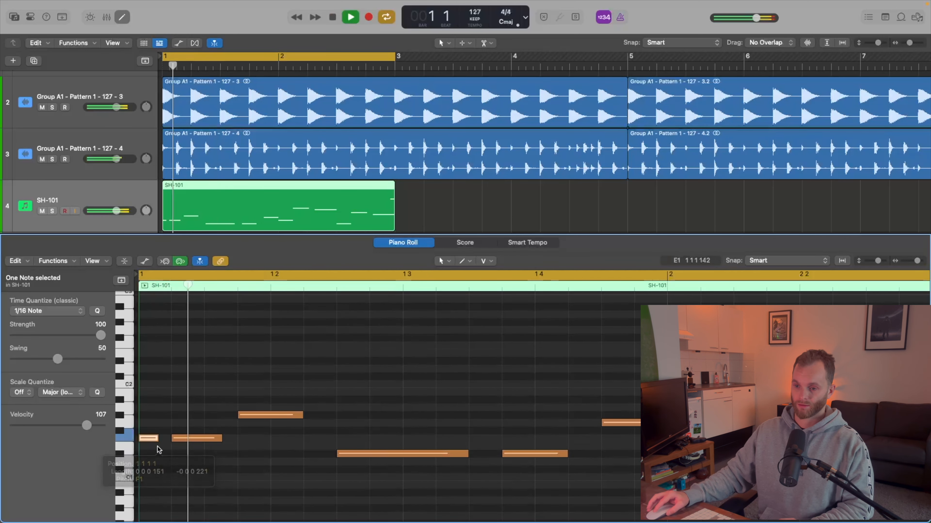
scroll(174, 417, down, 3)
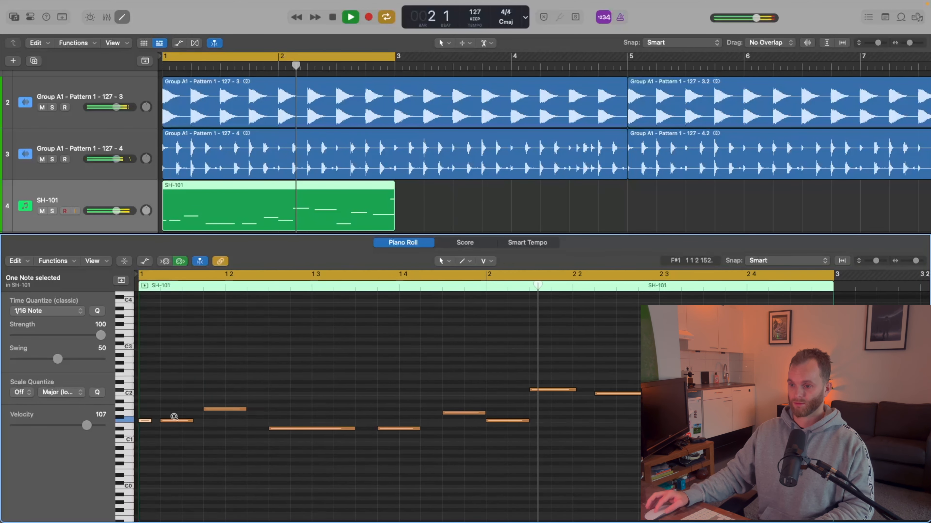
scroll(226, 410, up, 3)
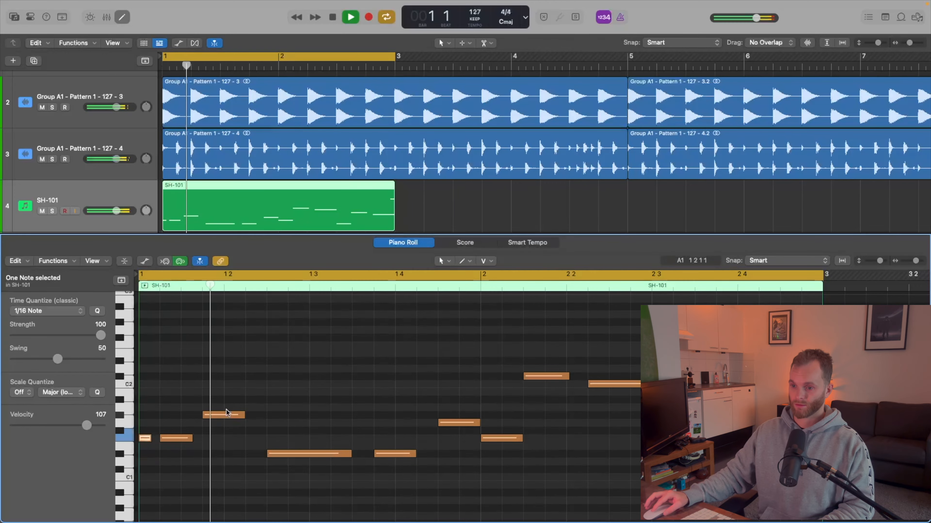
click(358, 398)
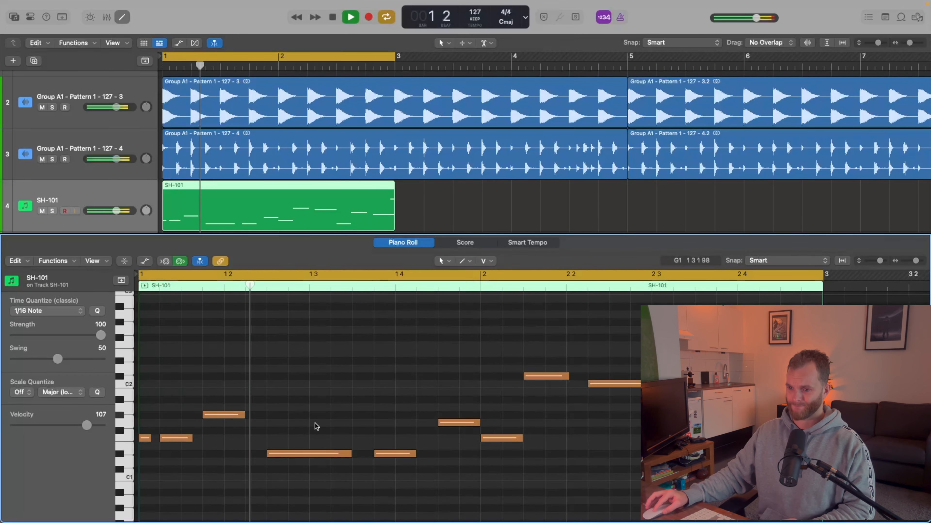
Try other pitches for the closing notes of bar 2, including F2 for the last one, auditioning the loop.
key(space)
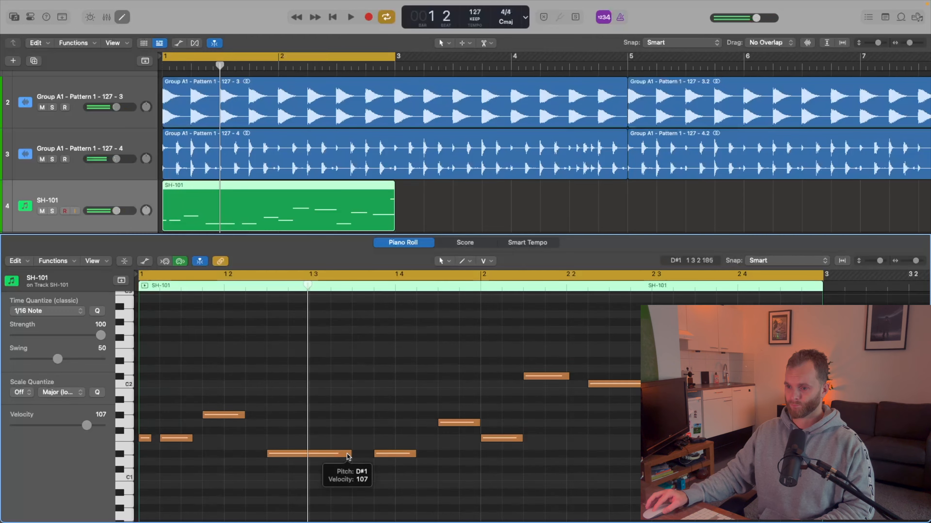
key(space)
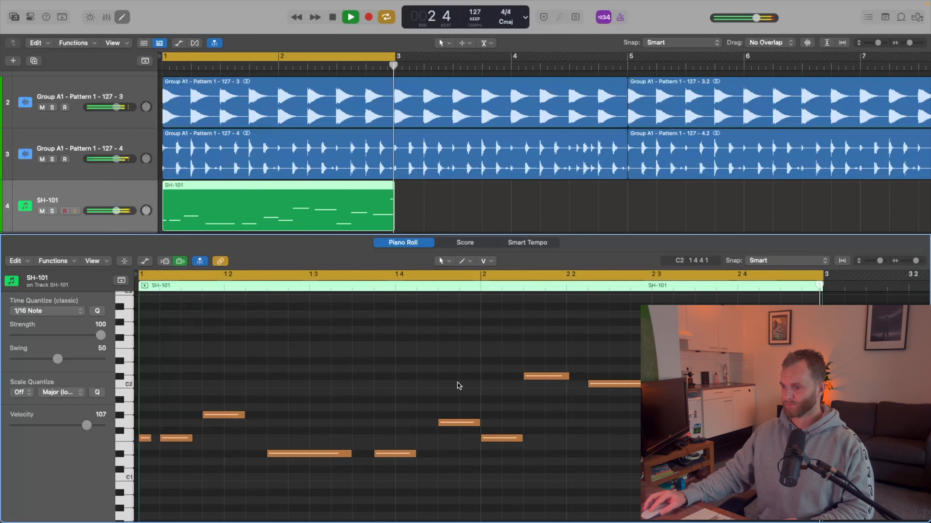
key(space)
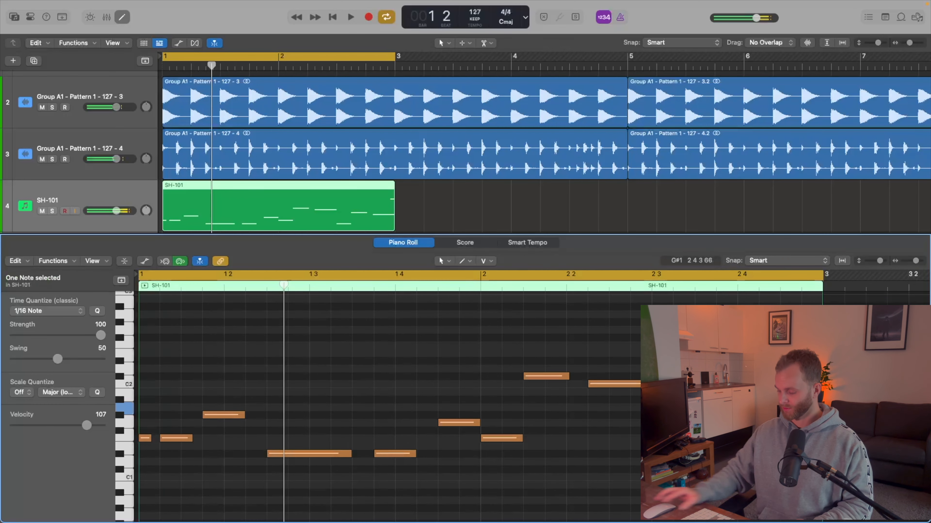
key(space)
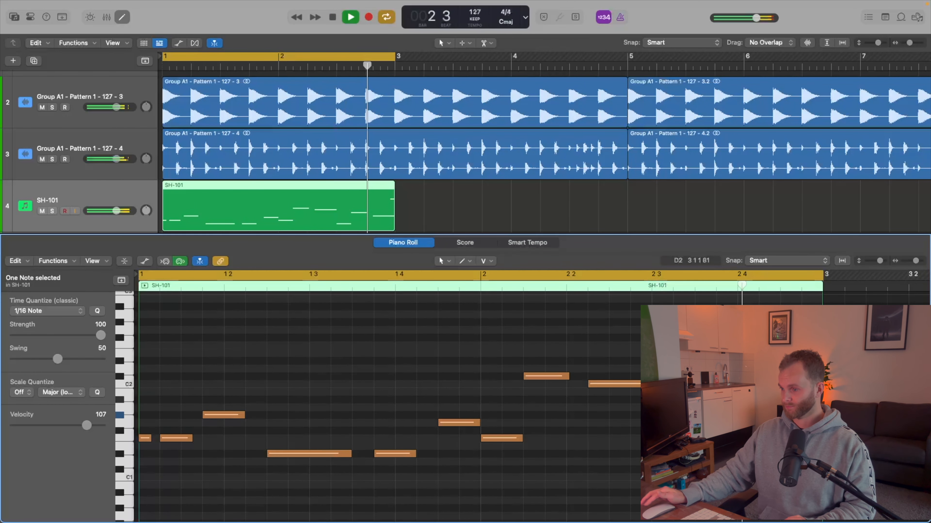
key(space)
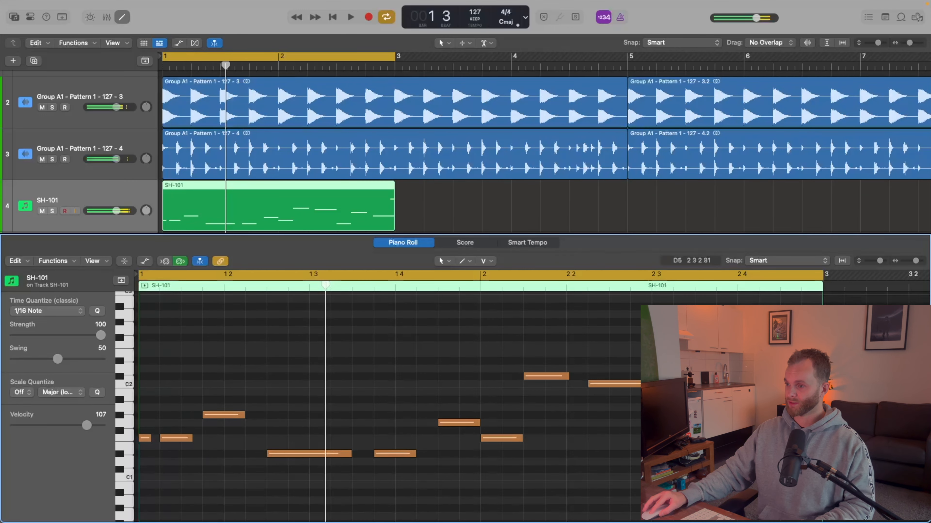
key(space)
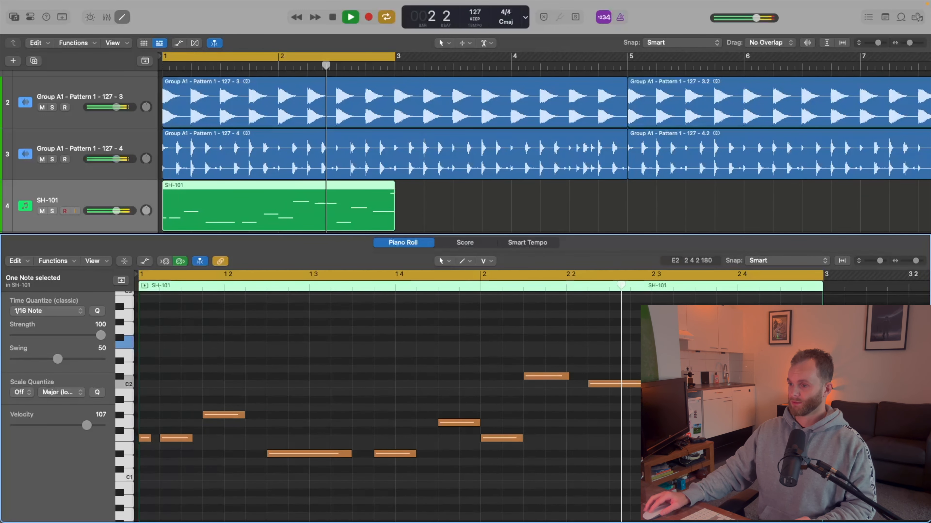
key(space)
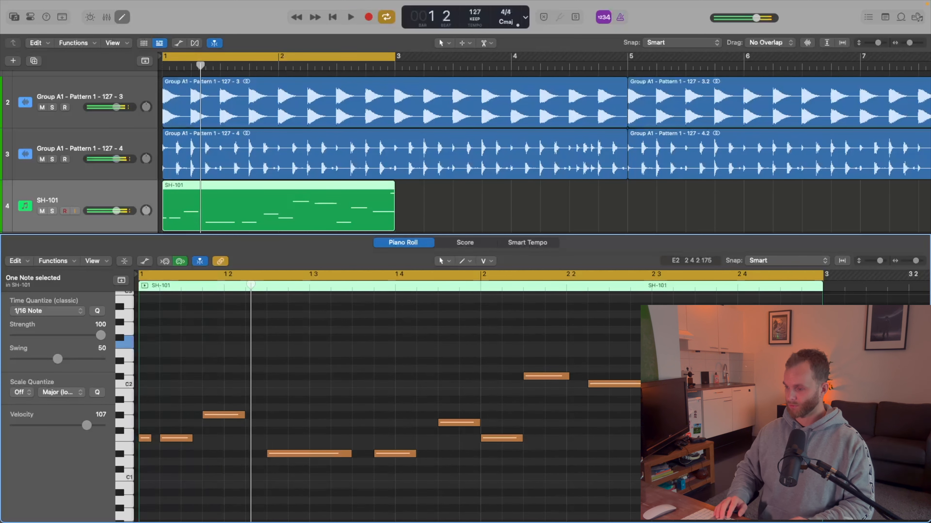
key(space)
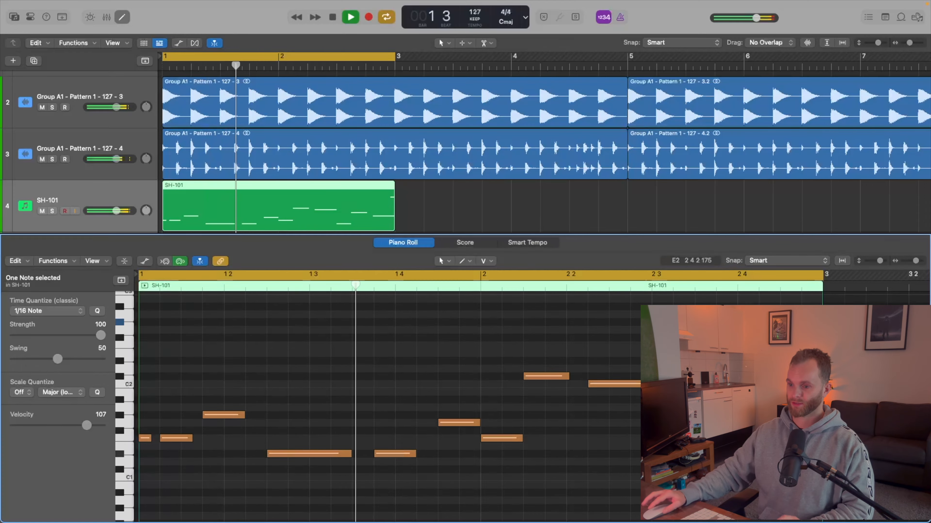
Raise the bar 1 note at position 1 3 4 to F2 and audition the loop.
key(space)
click(395, 454)
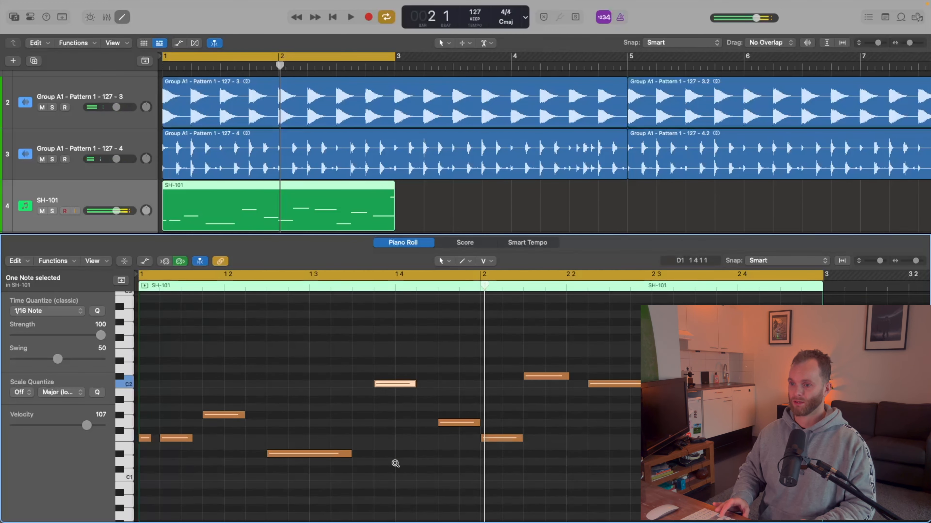
key(alt+Up)
key(space)
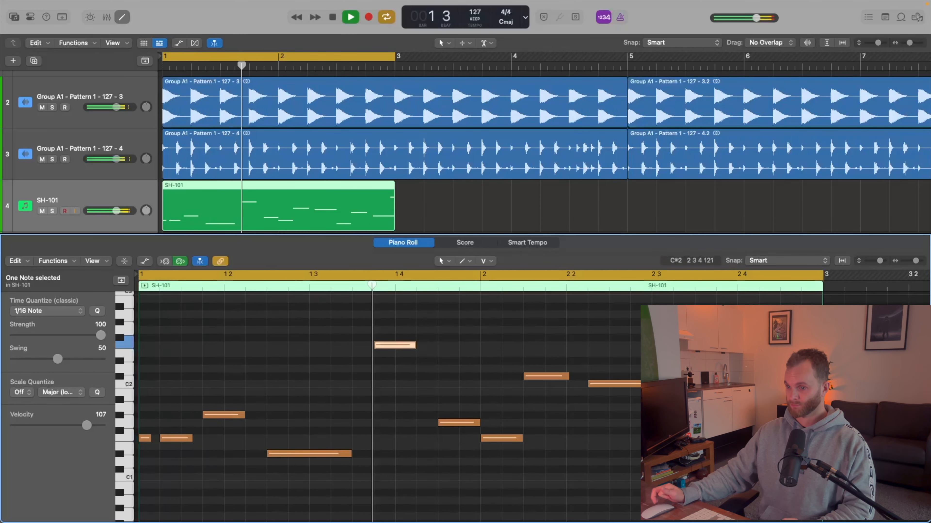
click(366, 412)
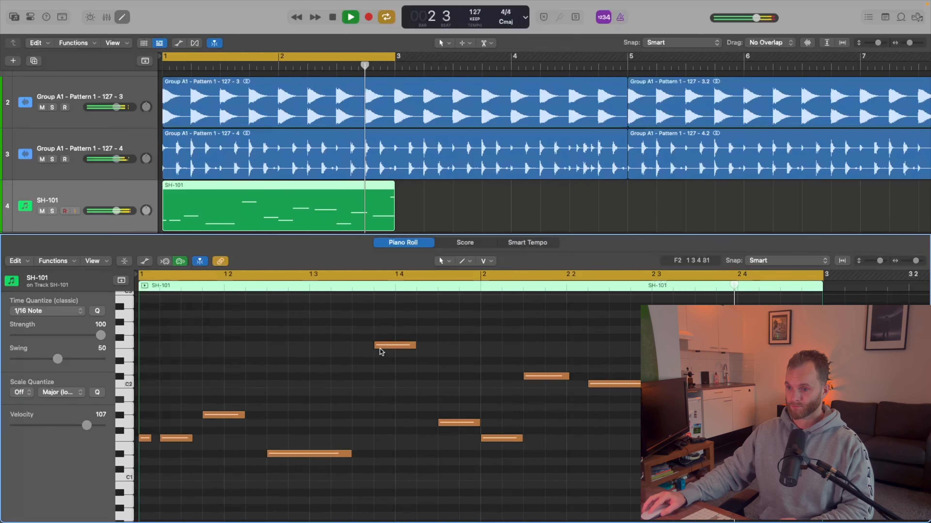
mouse_move(380, 349)
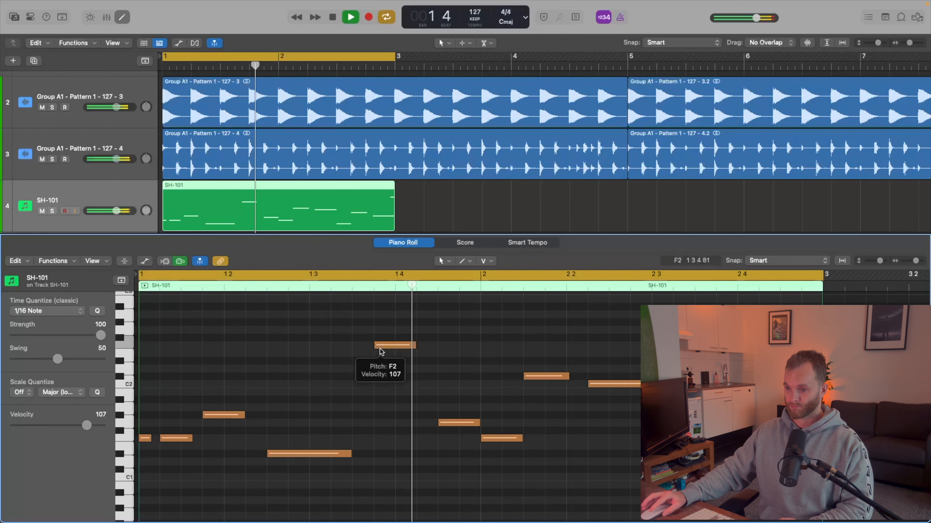
Add a note about one sixteenth long at position 1 3 3, pitched at C1, and audition the loop.
key(space)
drag(363, 474, 377, 473)
key(space)
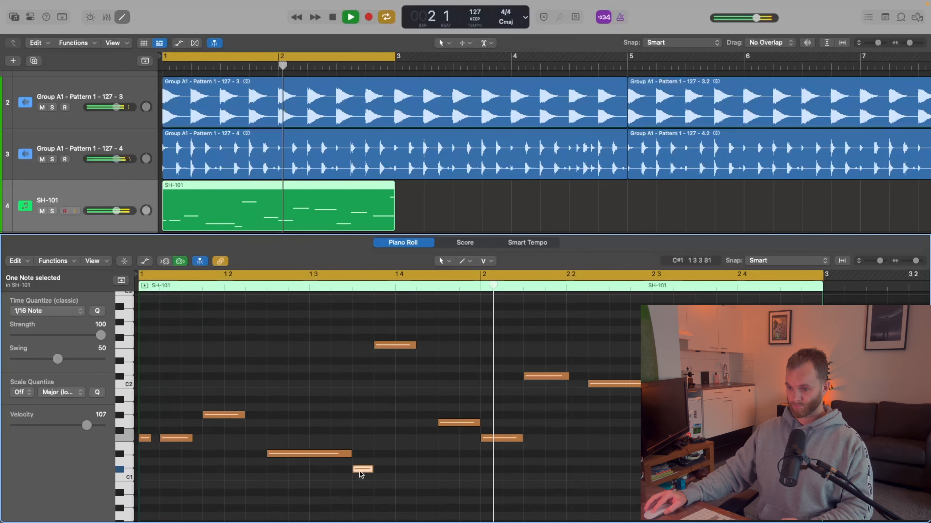
key(alt+Down)
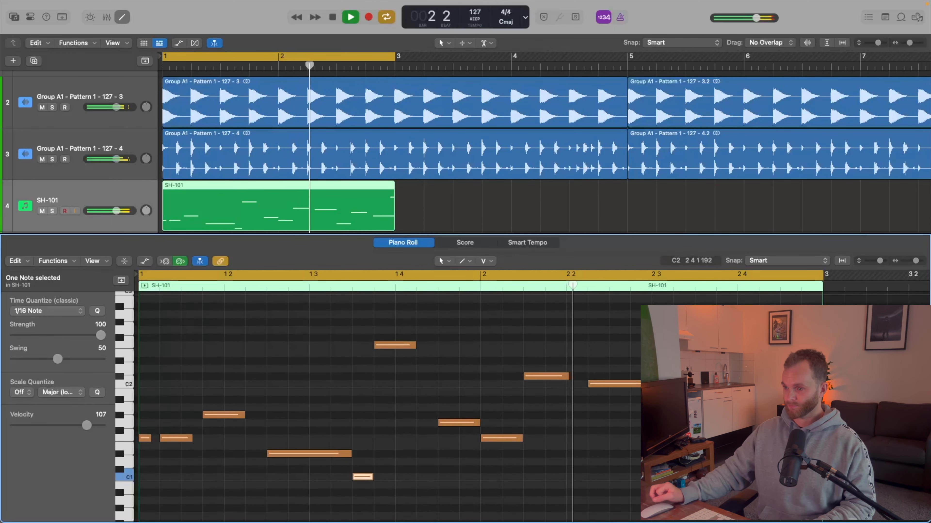
Close the note editor, stop playback and insert the Kickstart 2 plug-in on the SH-101 track.
key(e)
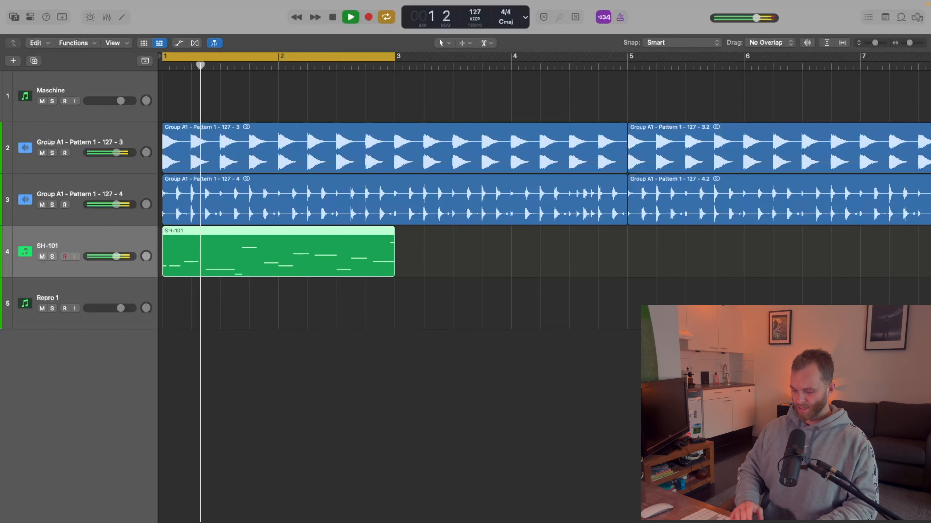
key(i)
key(space)
click(26, 288)
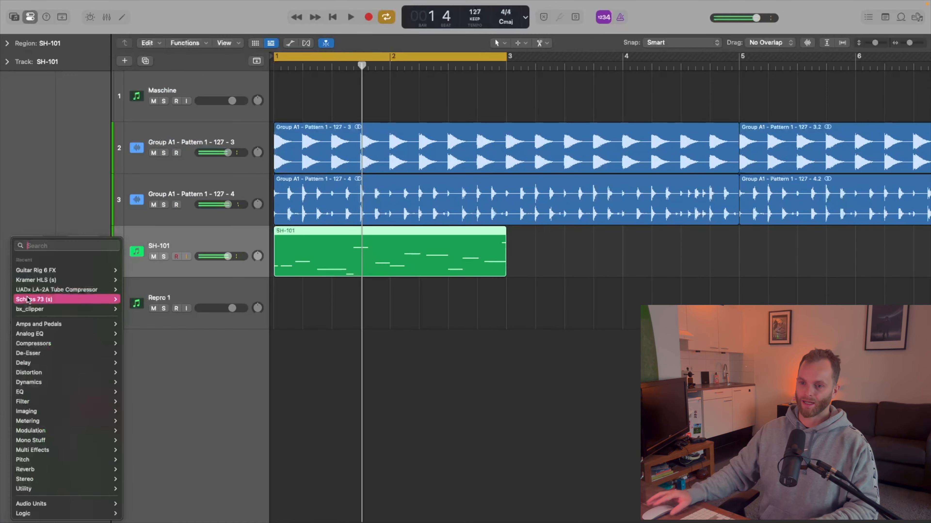
text(kick)
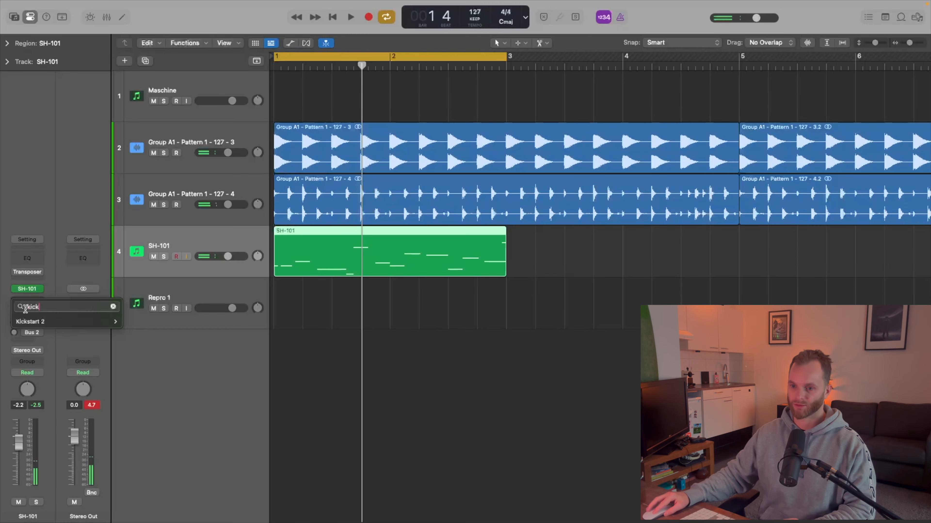
click(29, 322)
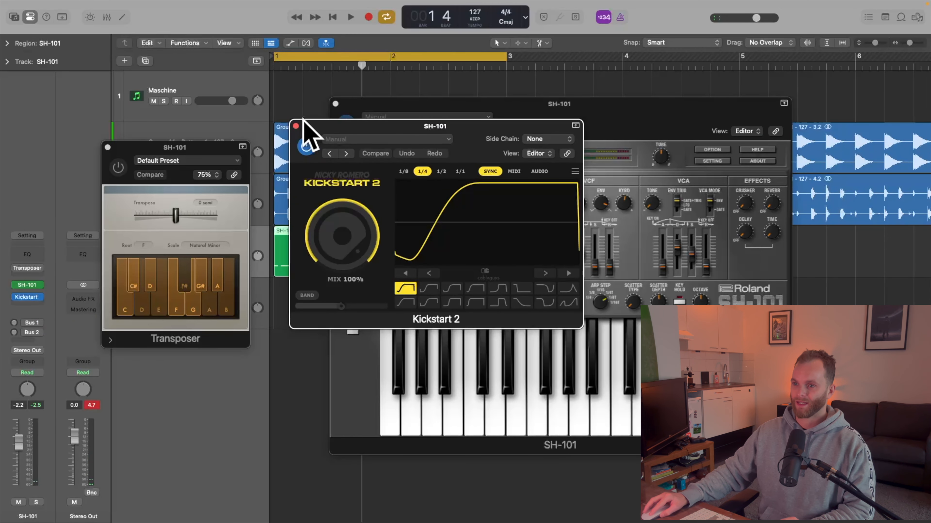
Close the SH-101 and Transposer plug-in windows and move the Kickstart 2 window clear of the track headers.
click(336, 104)
click(108, 147)
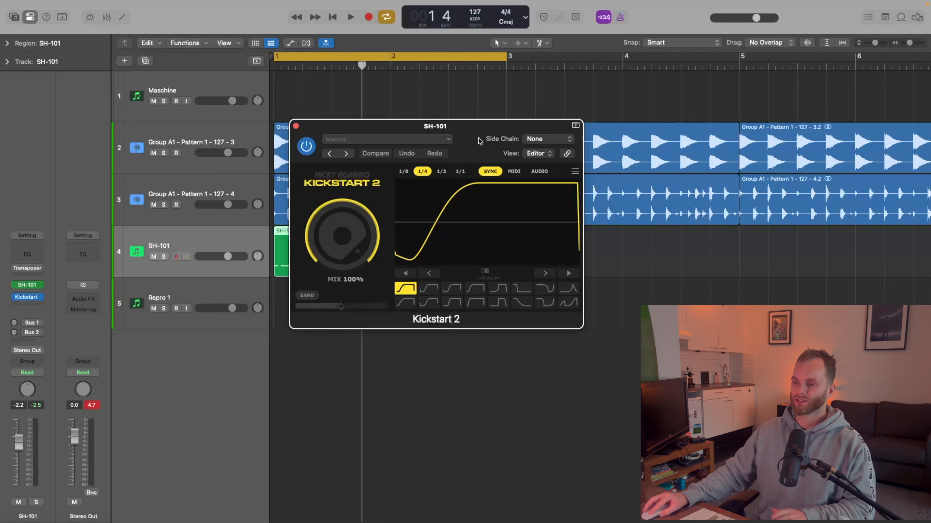
drag(472, 138, 545, 160)
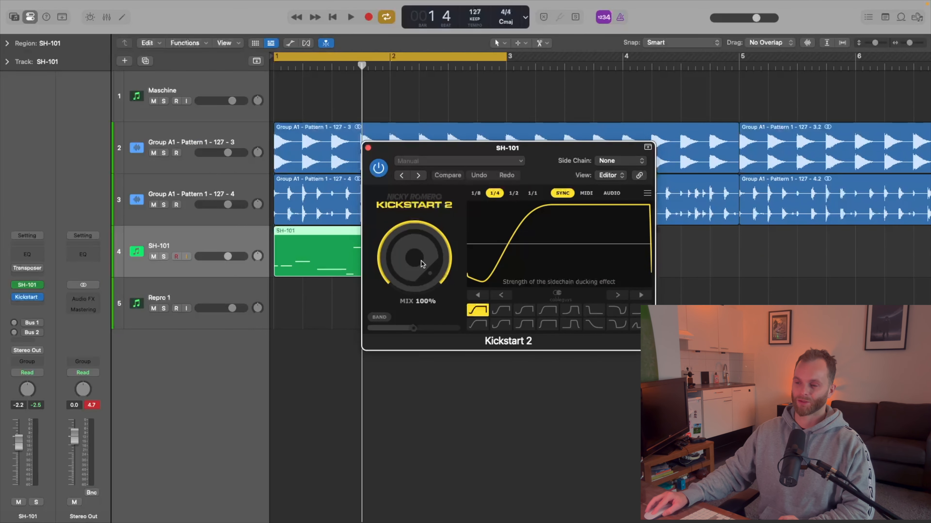
Set the Kickstart 2 mix to 70% while auditioning the loop.
key(space)
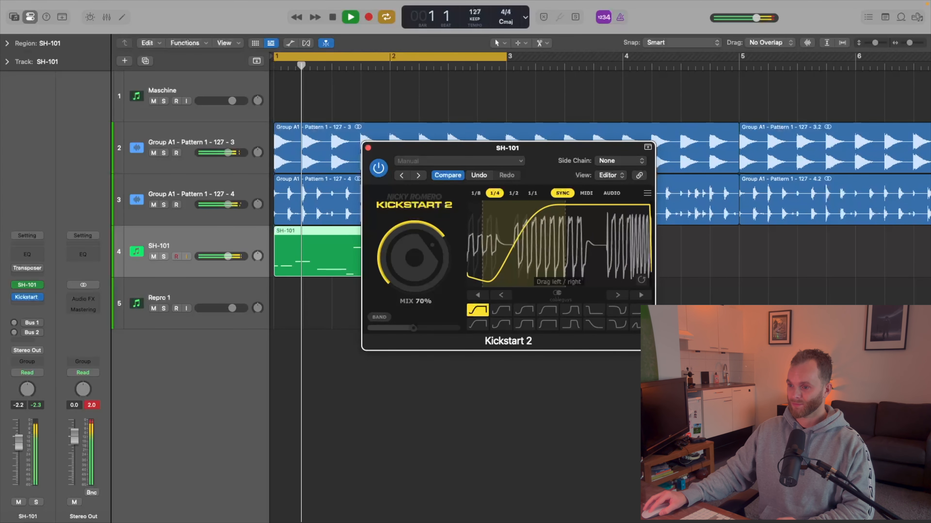
key(space)
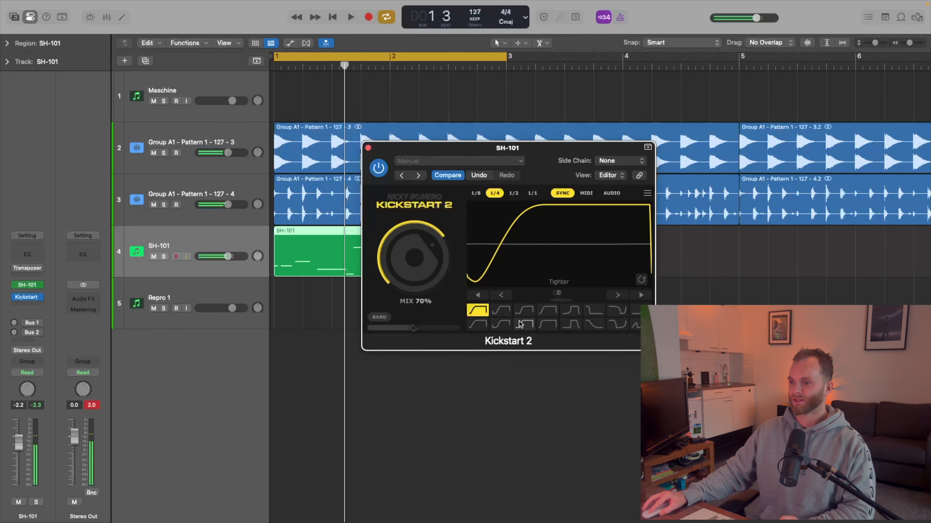
Try the third ducking curve of Kickstart 2 against the loop and return to the first curve.
click(524, 310)
key(space)
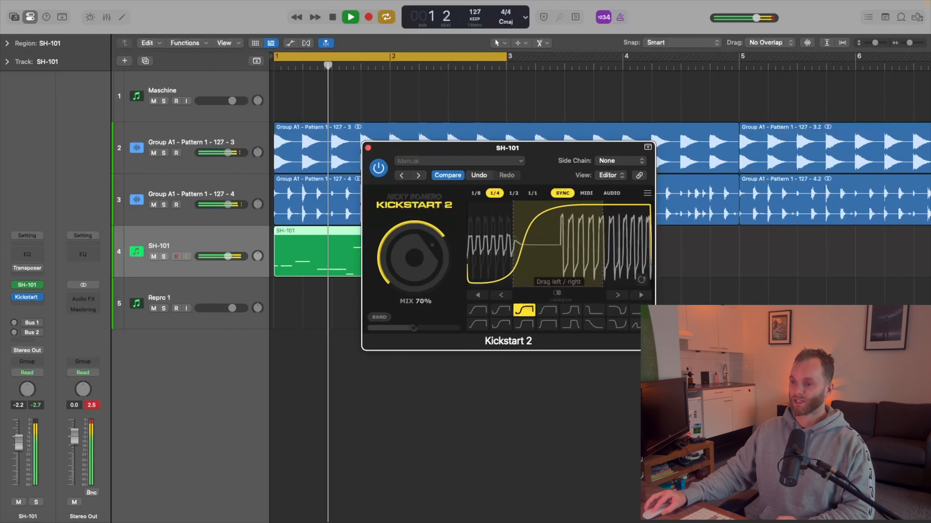
key(space)
click(478, 310)
key(space)
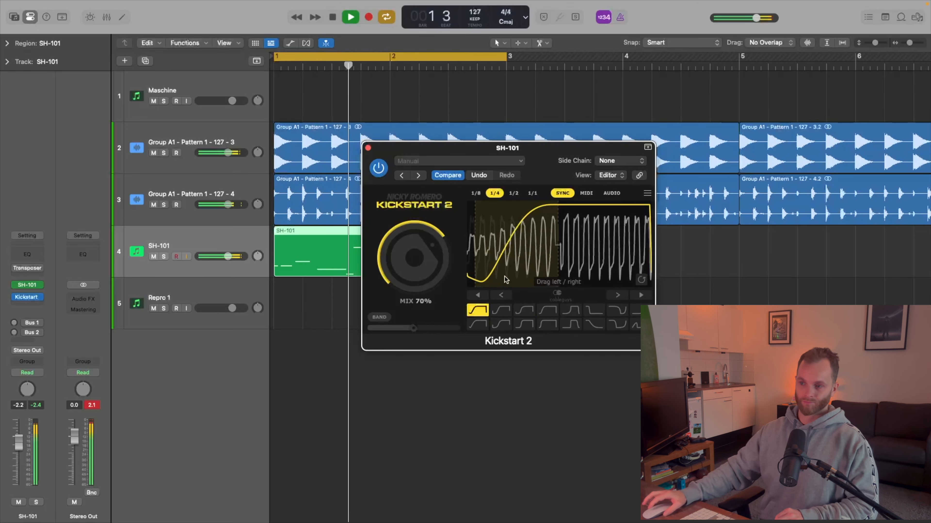
Close the Kickstart 2 window, stop playback and pull the SH-101 track's volume fully down.
click(367, 147)
key(space)
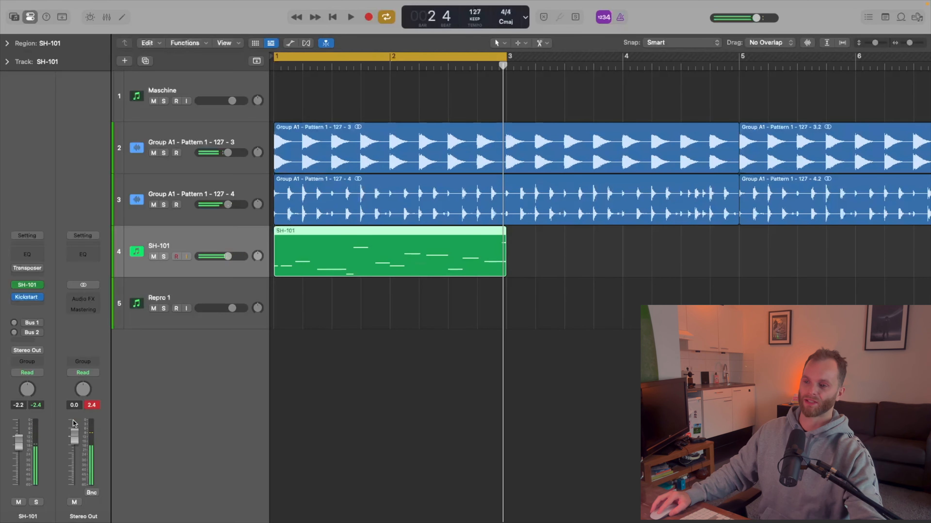
drag(19, 445, 18, 486)
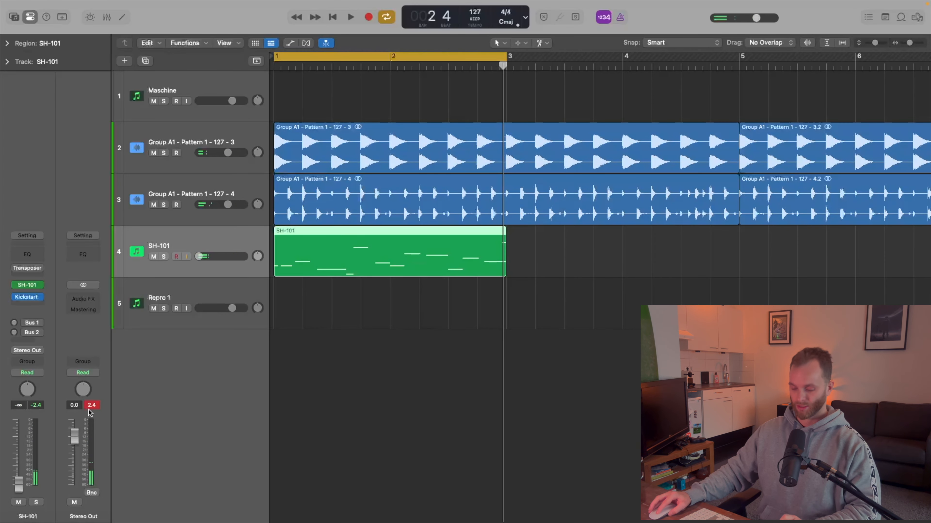
Reset the volume of both Group A1 drum tracks to 0.0 dB together in the mixer.
key(x)
drag(208, 422, 245, 424)
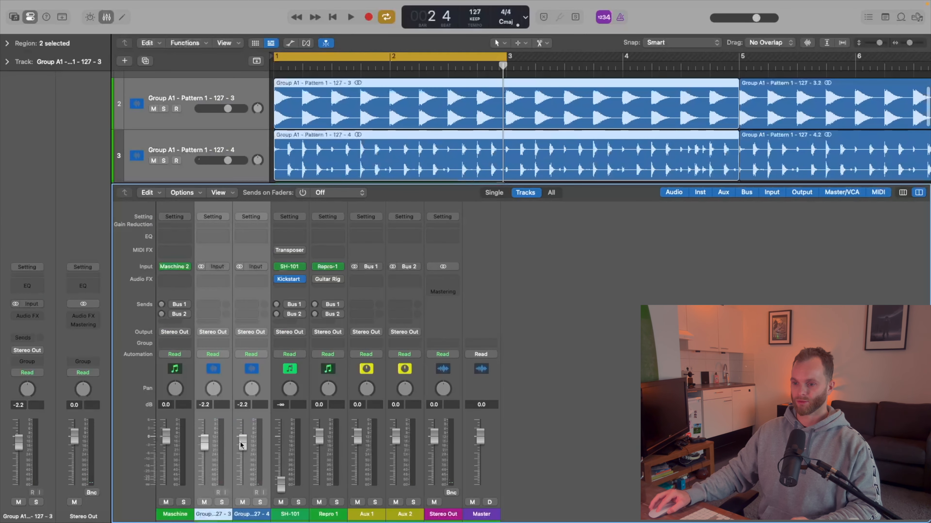
alt+click(242, 443)
Play the loop and raise the SH-101 track's volume to -5.7 dB against the drums.
key(space)
click(281, 422)
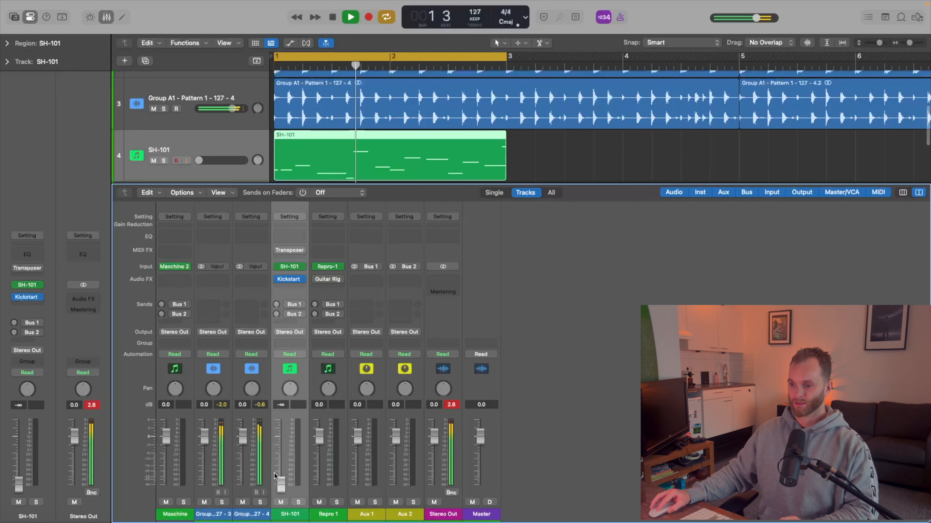
click(280, 485)
drag(279, 485, 281, 453)
Adjust the SH-101 synth's VCF frequency and envelope amount during playback, then stop and close its window.
click(290, 268)
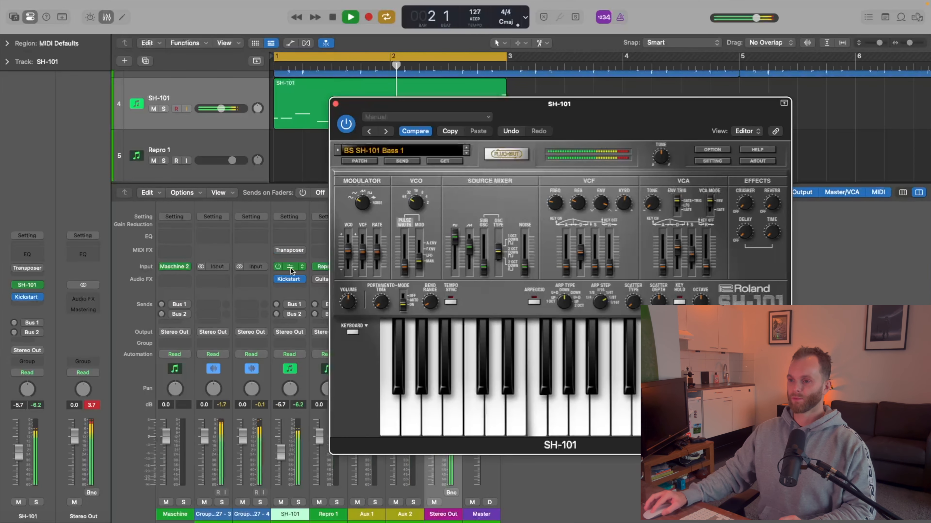
drag(602, 205, 563, 203)
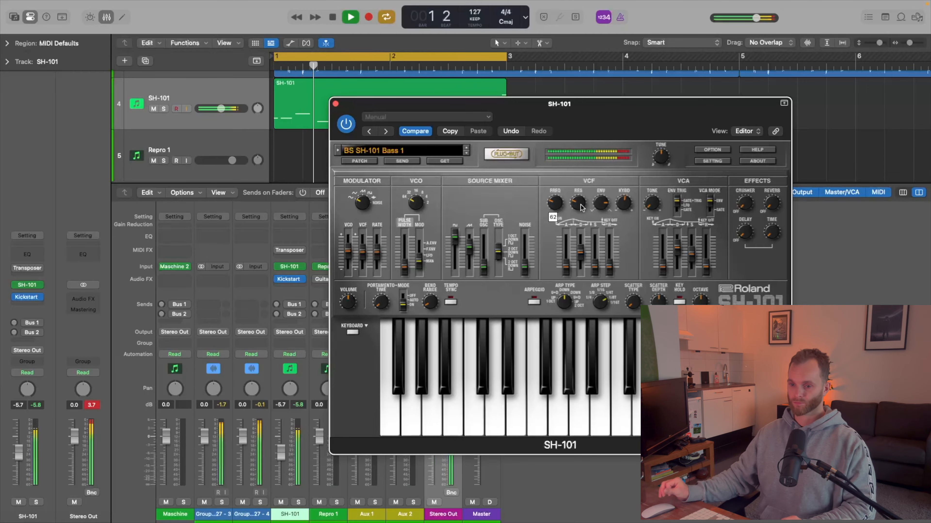
drag(600, 208, 600, 206)
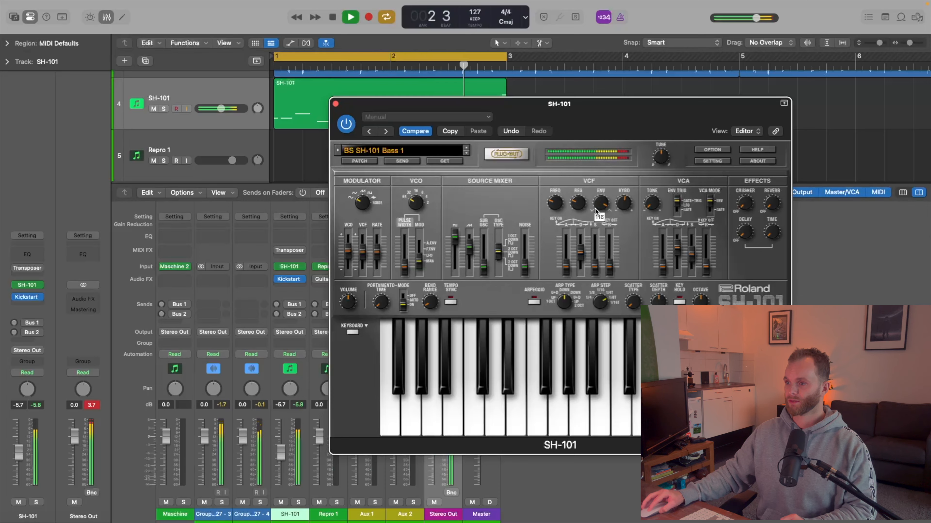
drag(596, 207, 579, 222)
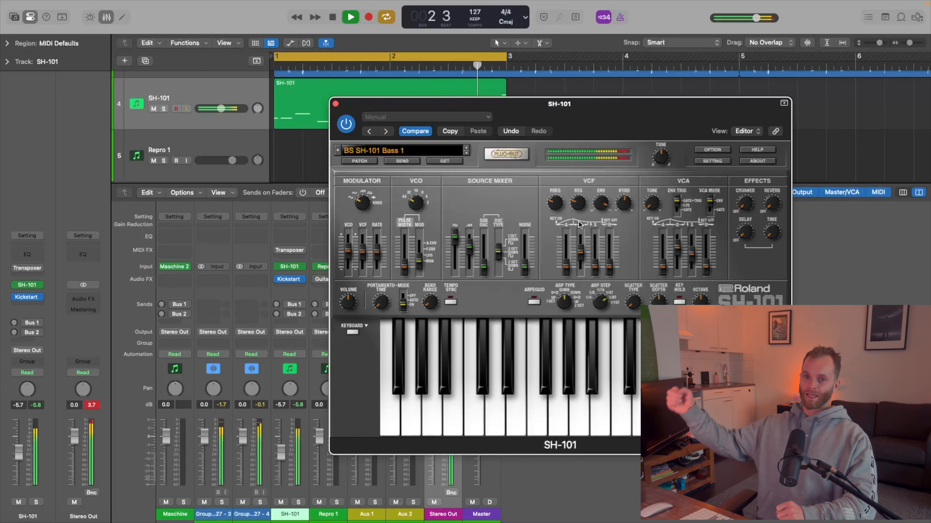
key(space)
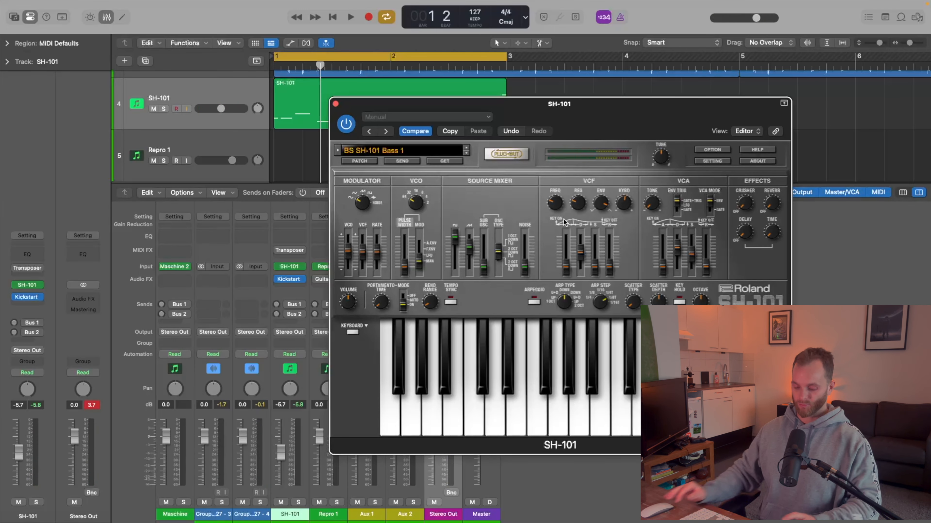
scroll(341, 118, down, 1)
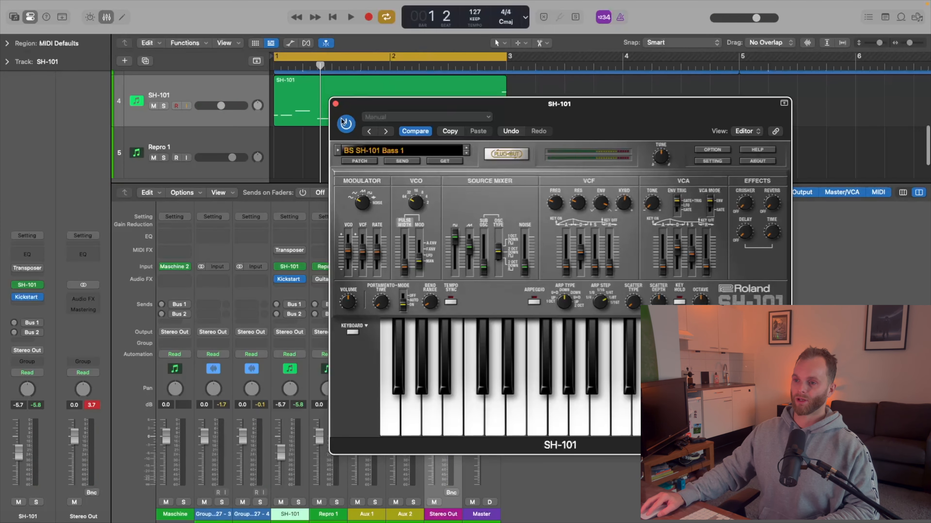
click(335, 104)
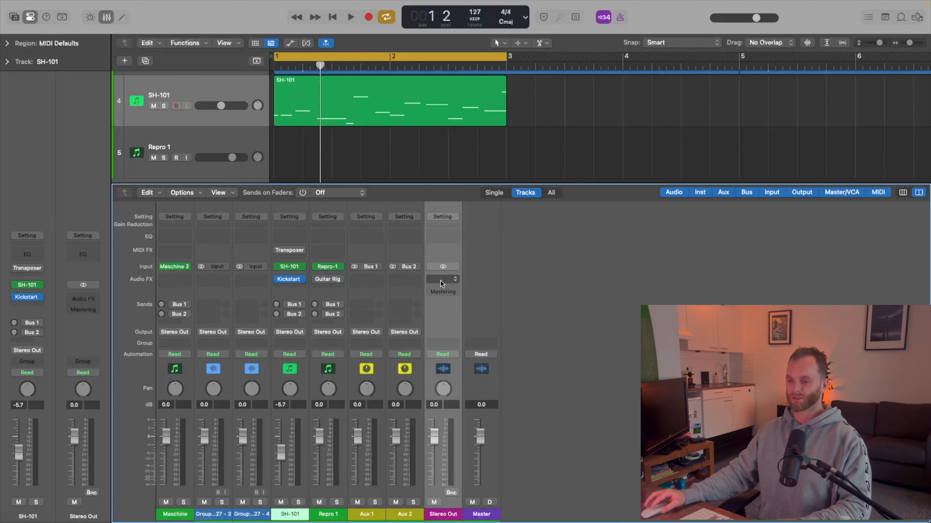
Return to the full arrangement view without the mixer and mute the SH-101 region.
key(p)
scroll(395, 226, up, 6)
key(p)
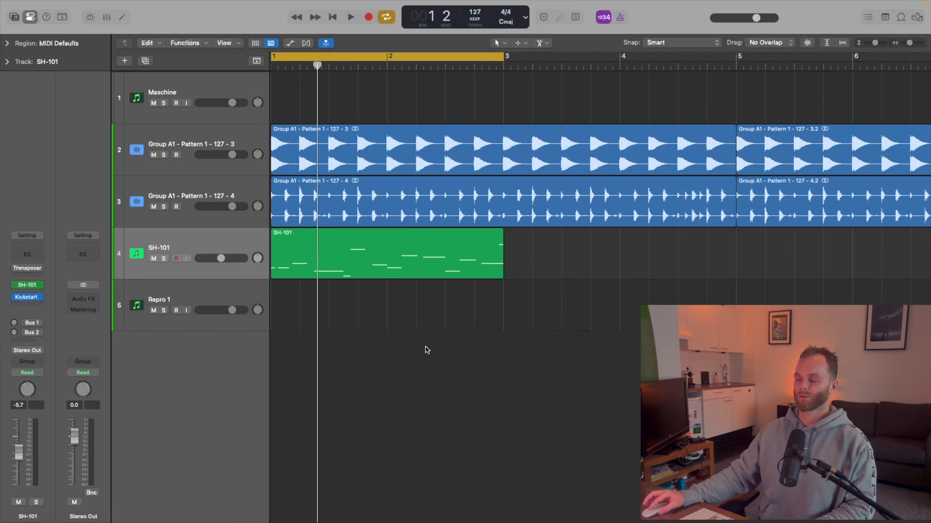
click(366, 263)
key(m)
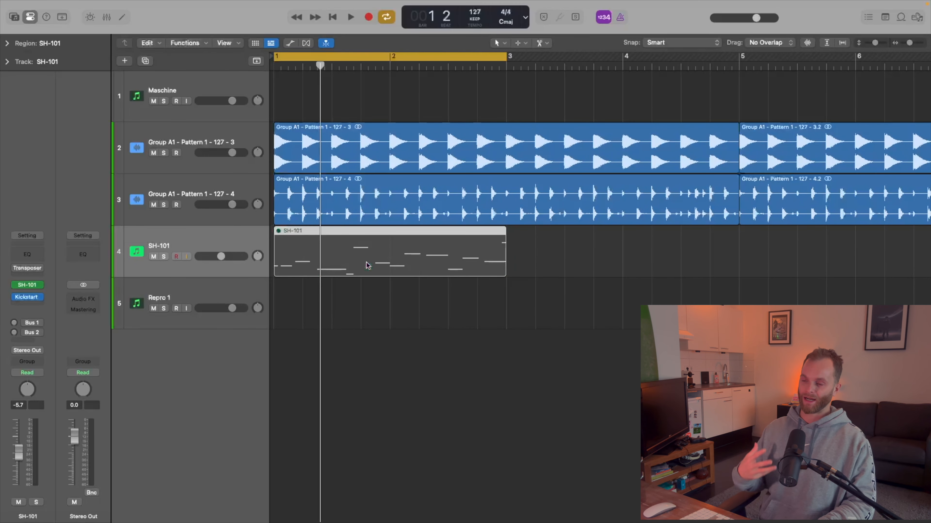
click(367, 307)
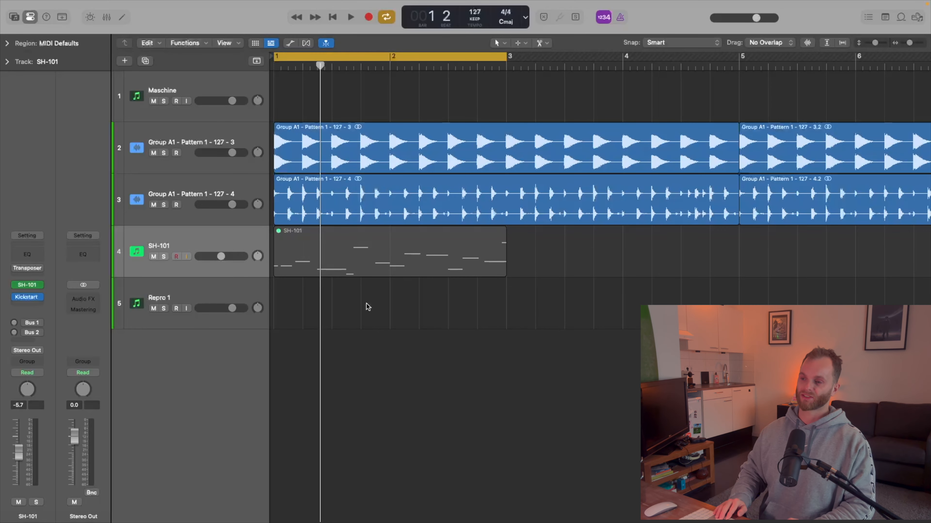
click(360, 243)
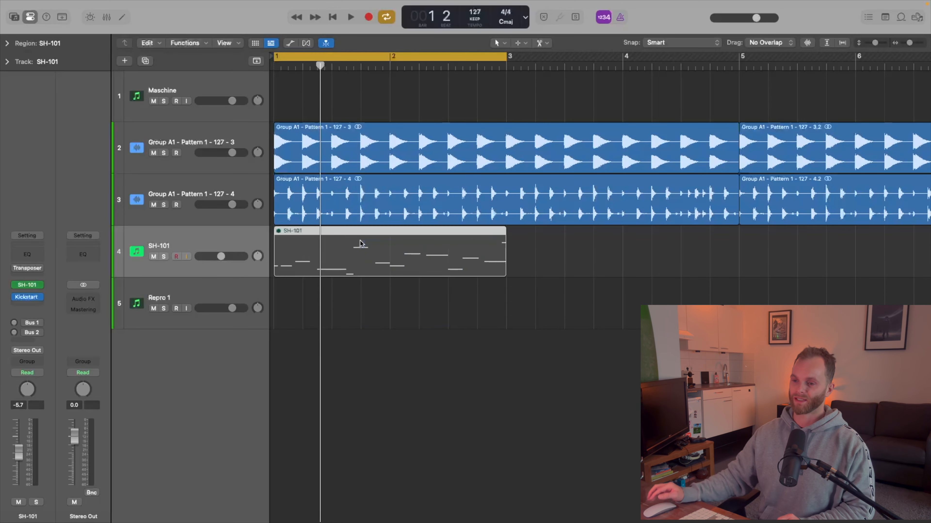
Open the Repro-1 synth on the Repro 1 track and browse its 01 Basses presets.
click(260, 289)
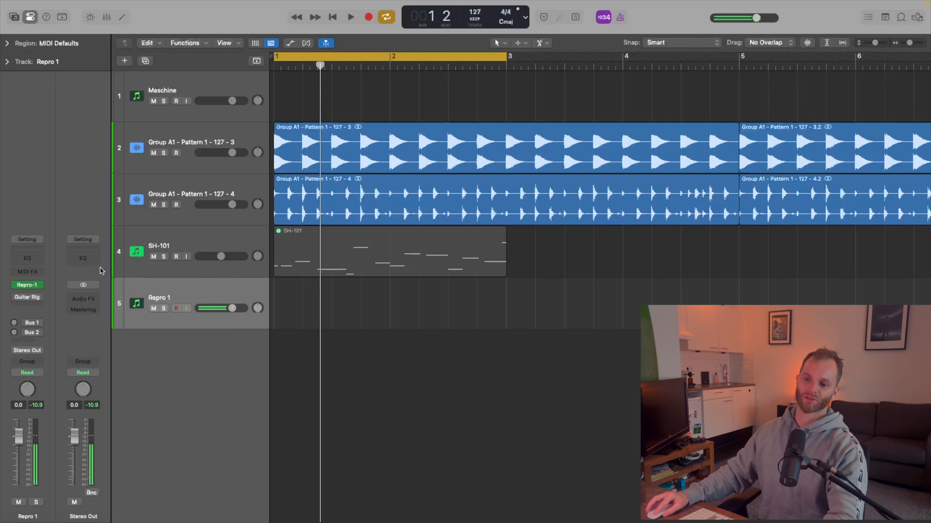
click(28, 285)
drag(481, 148, 396, 92)
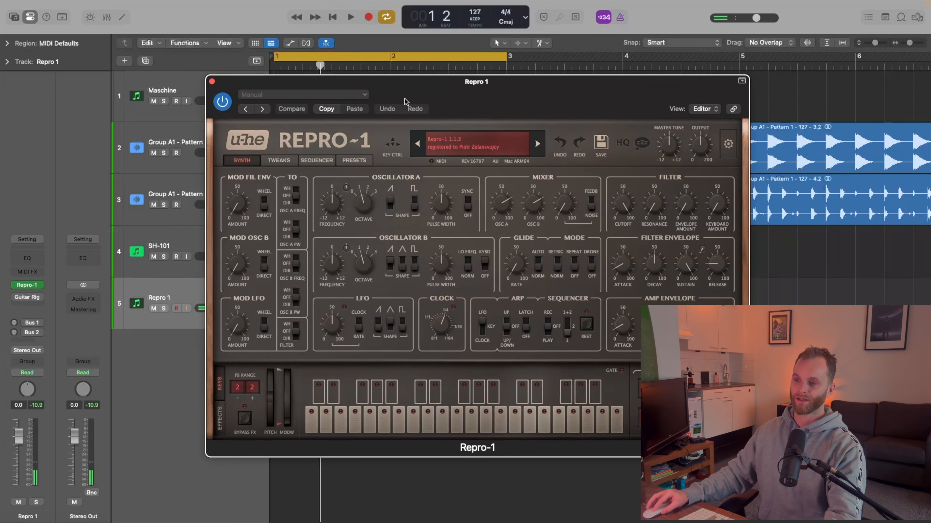
click(347, 161)
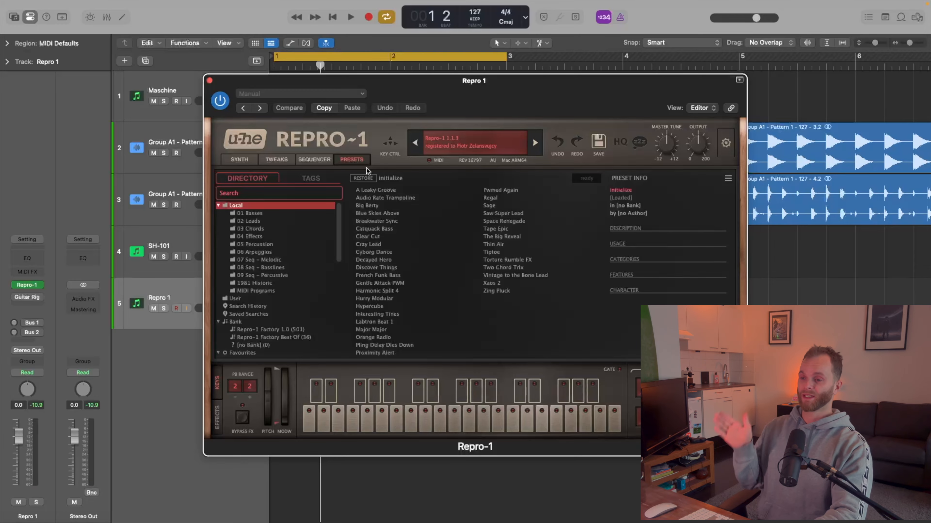
click(248, 214)
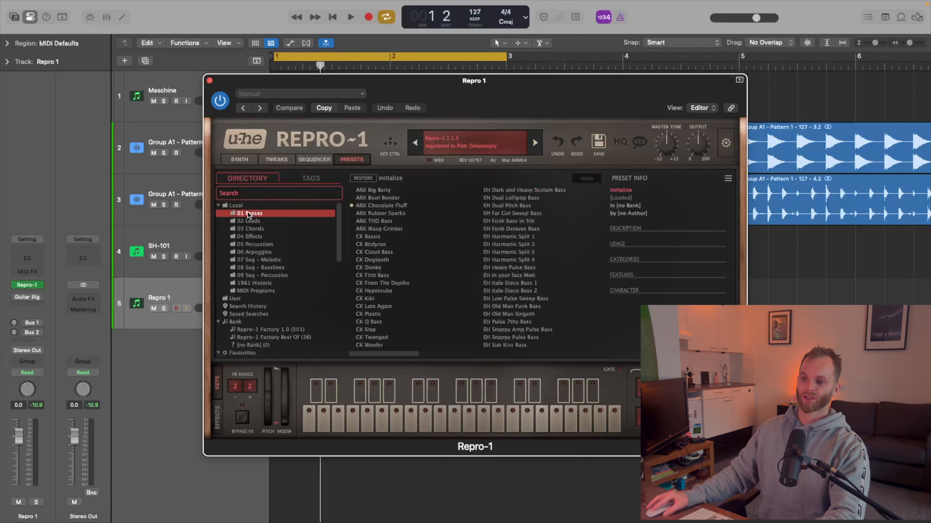
Audition ARK Wasp Grinder, EH Funk Octaves Bass and EH Harmonic Split 4, load ARK Big Berty, try it with the drums and close the synth.
click(395, 229)
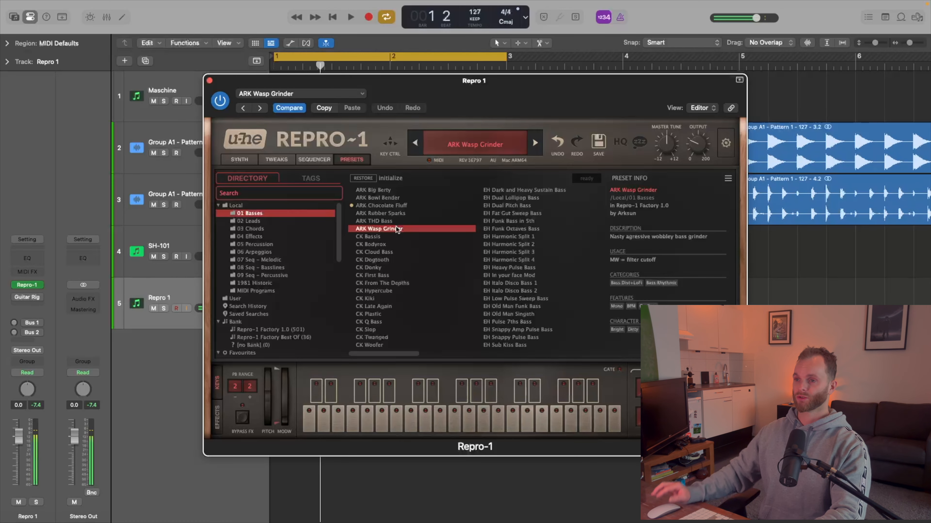
click(516, 226)
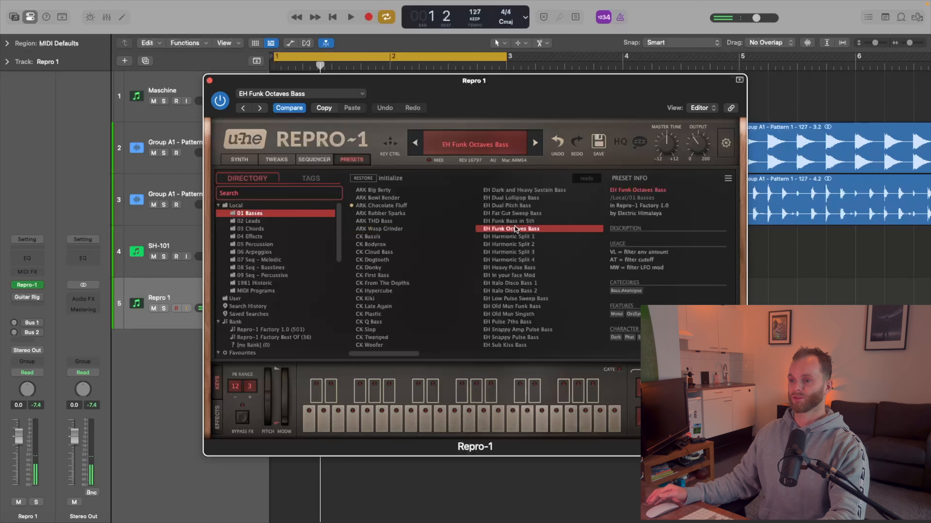
click(515, 260)
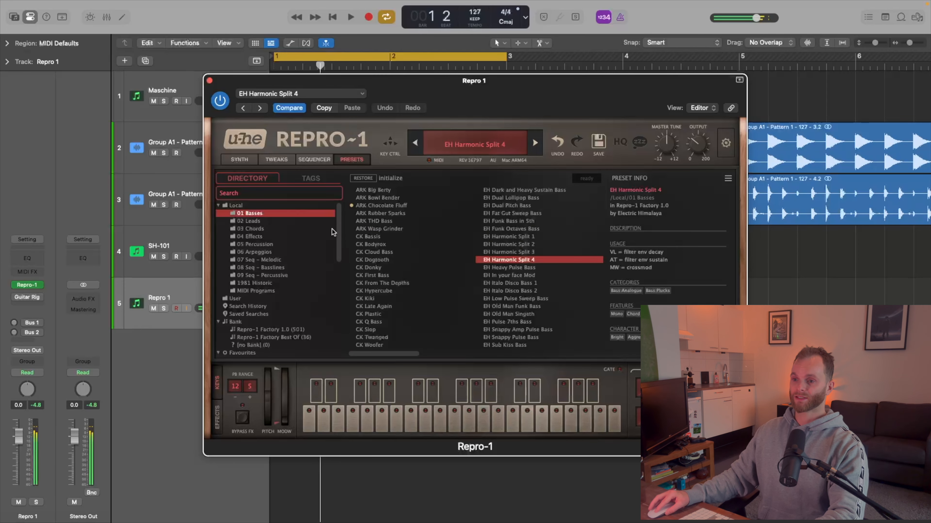
click(390, 190)
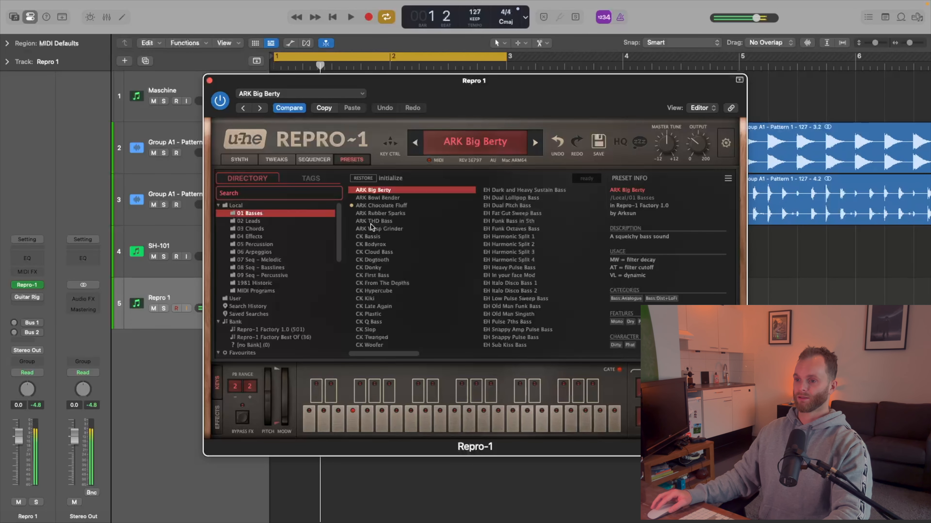
key(space)
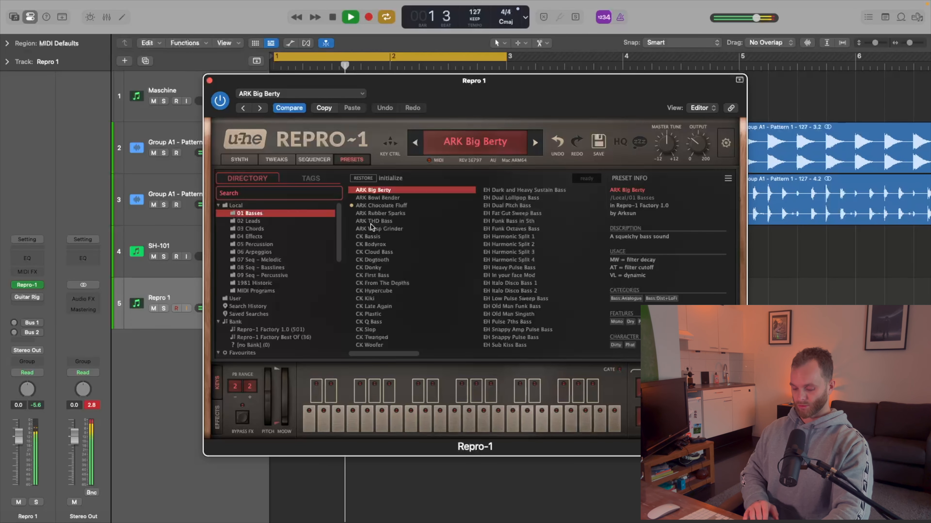
key(space)
key(super+w)
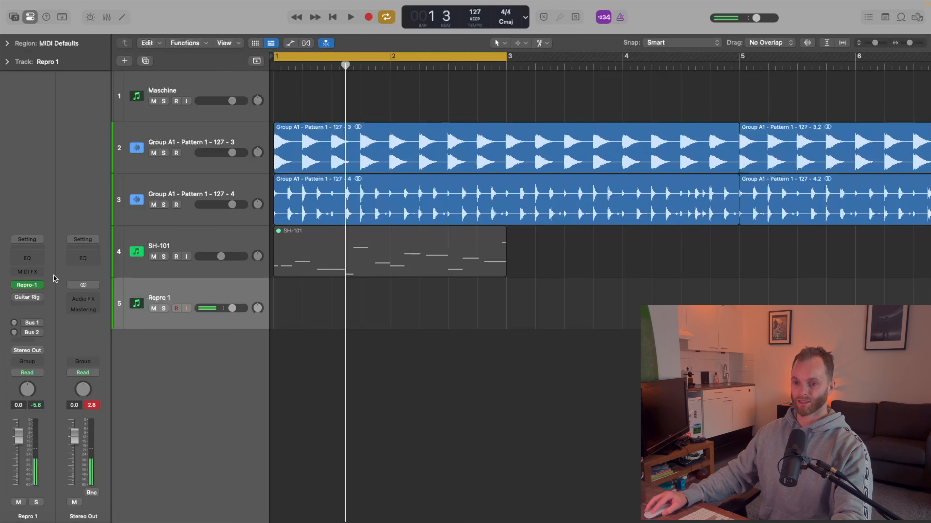
Insert a Transposer on the Repro 1 track, bypass it and set its scale to Natural Minor.
click(31, 272)
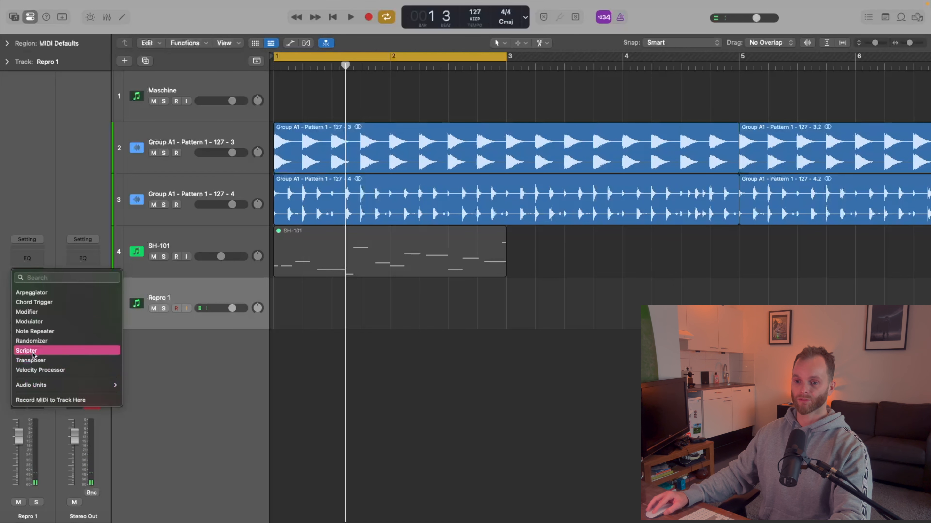
click(33, 359)
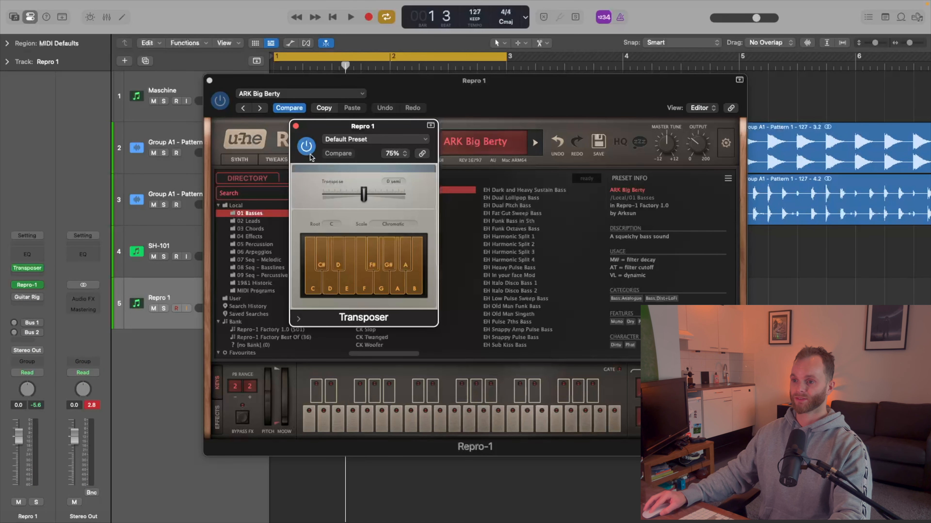
click(307, 147)
click(331, 225)
click(385, 224)
click(385, 223)
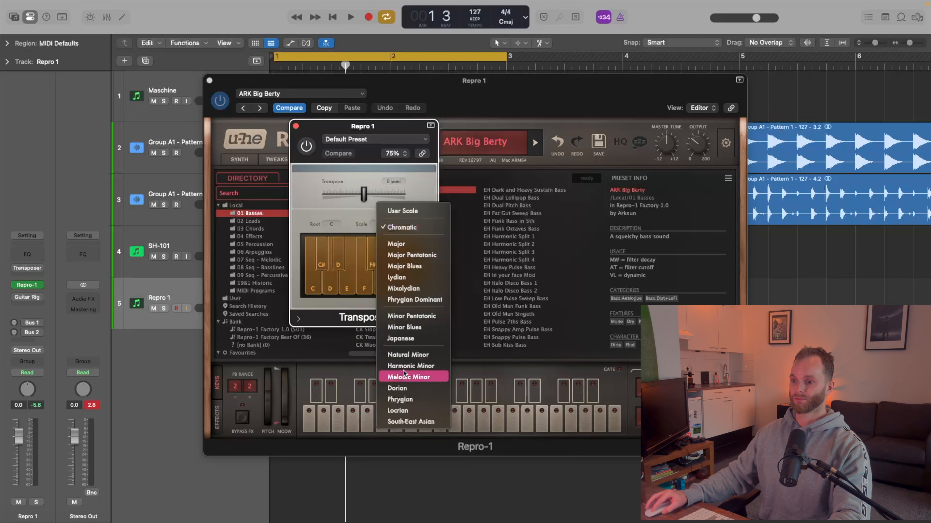
click(399, 356)
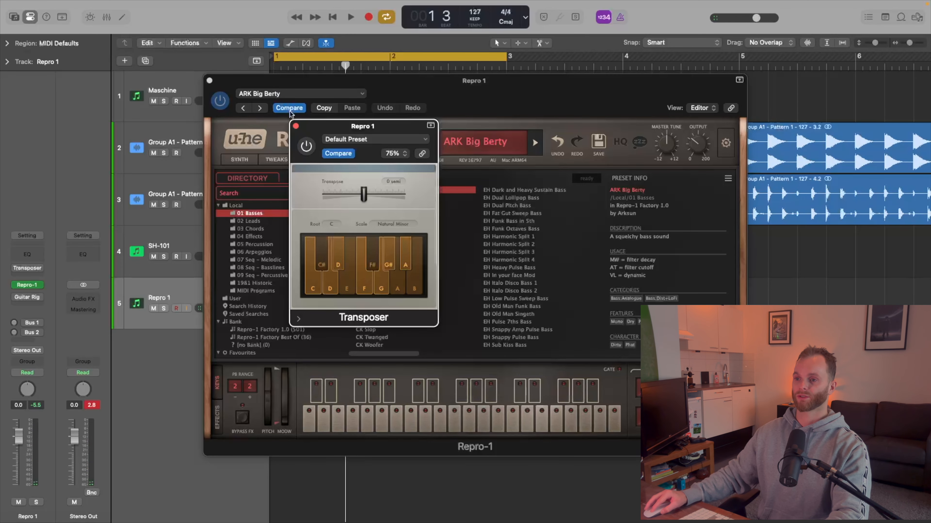
Close the Transposer, move the Repro-1 window clear of the track headers and play the loop.
click(296, 126)
drag(442, 83, 491, 124)
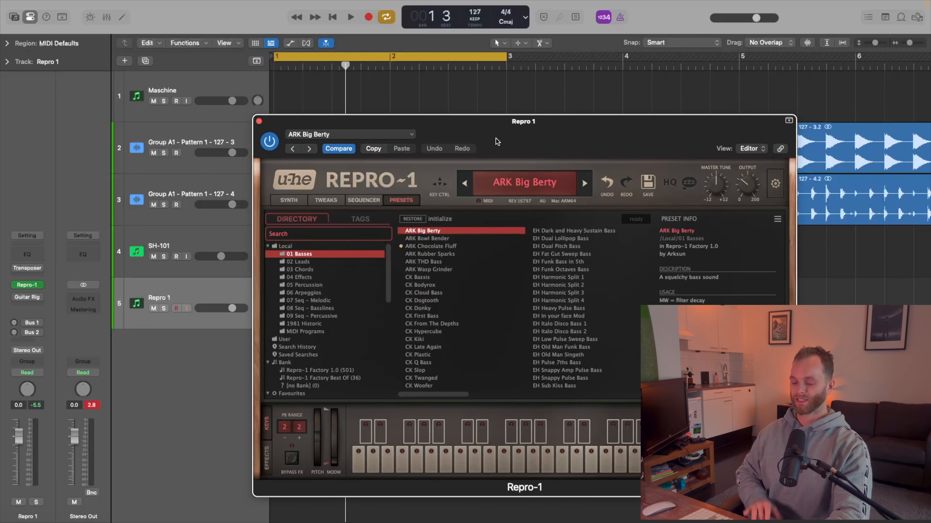
key(space)
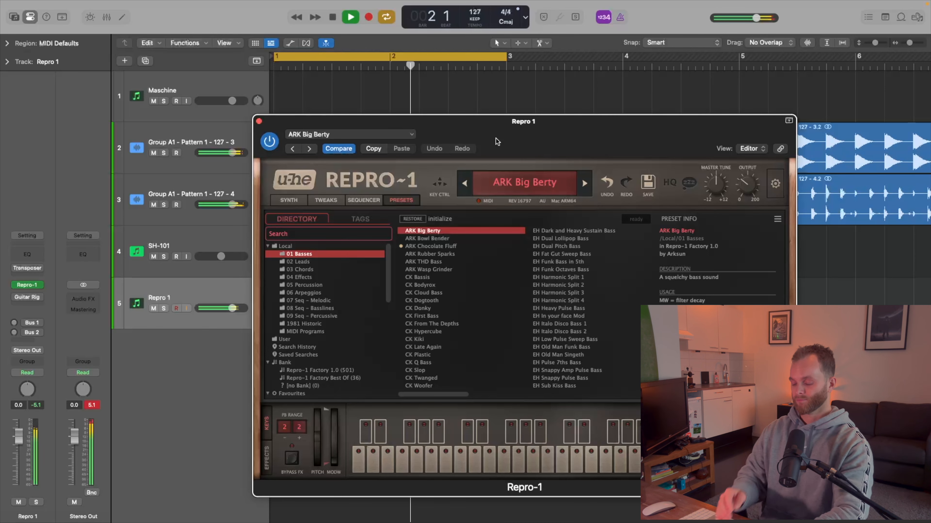
Stop playback, show the Repro-1 synth controls and move the plugin window higher over the arrangement.
key(space)
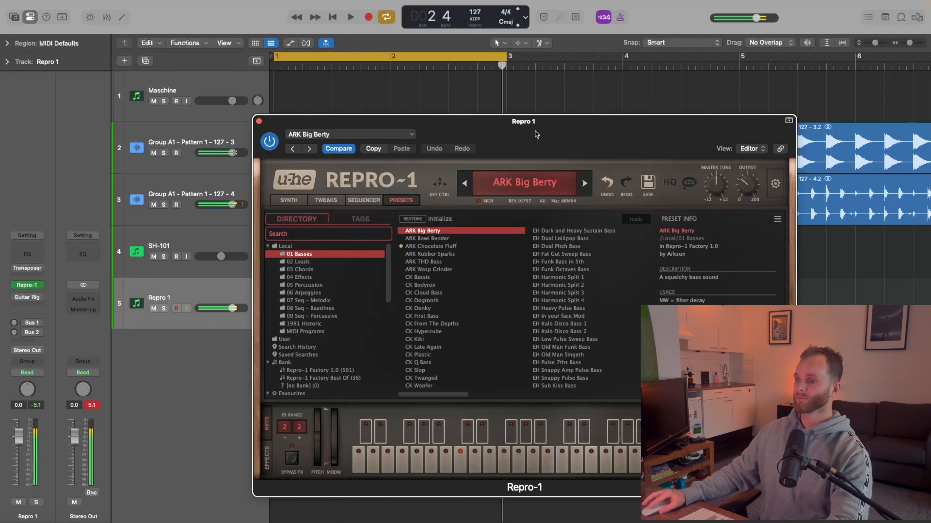
click(293, 200)
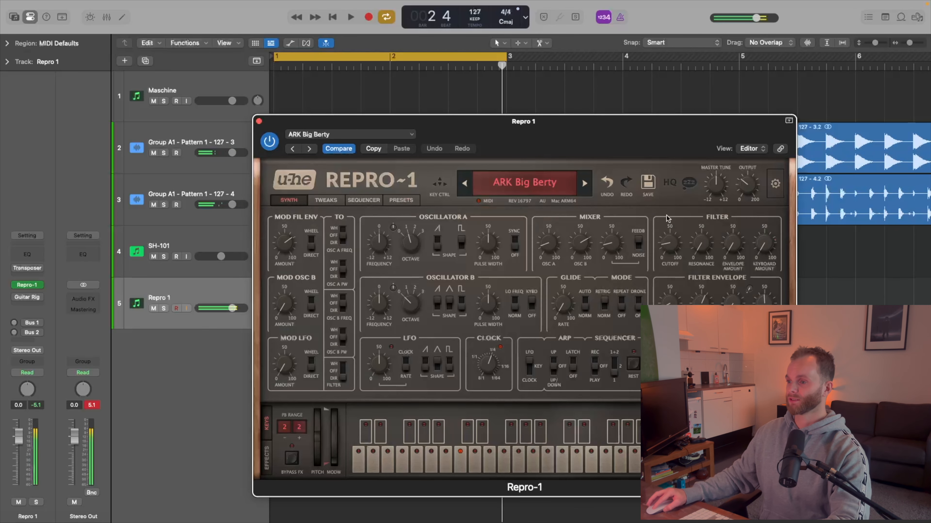
drag(629, 151, 559, 110)
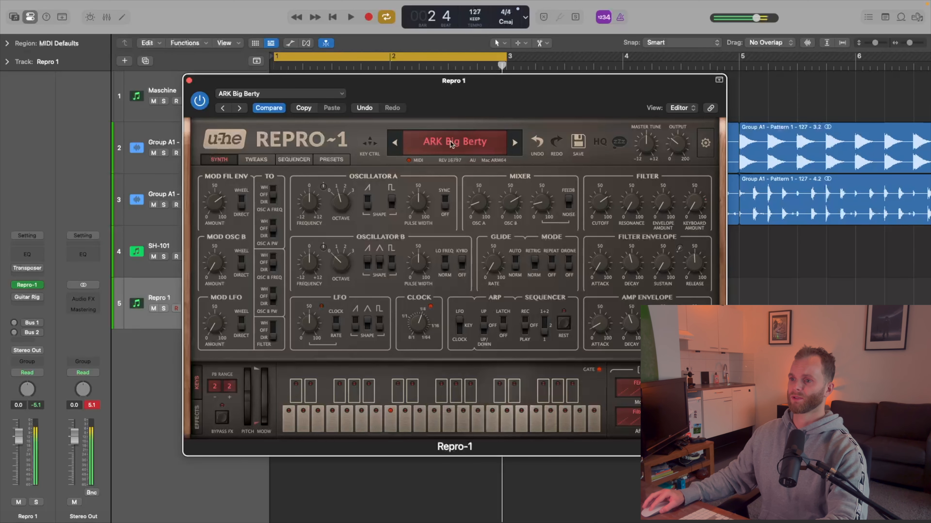
Audition the Repro-1 bass presets ARK Bowl Bender, CK Bodyrox and CK Donky.
click(339, 163)
click(372, 197)
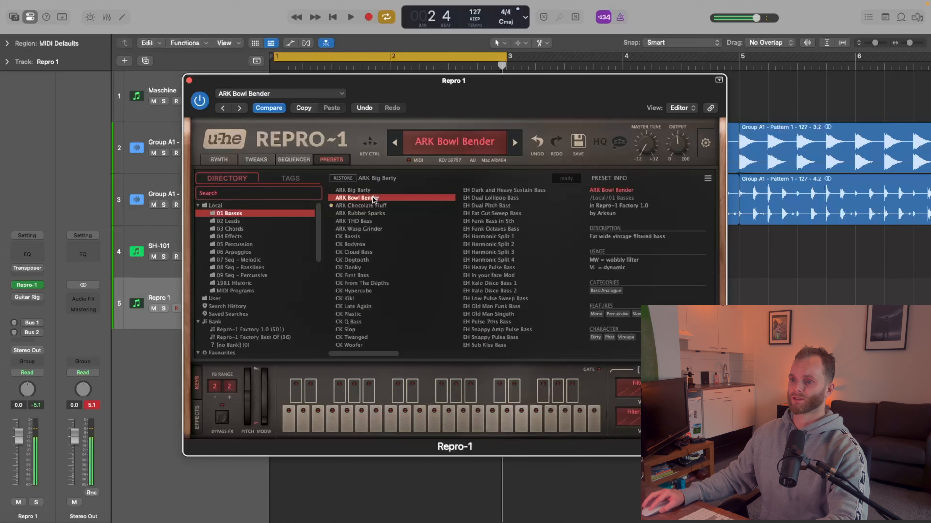
click(369, 220)
click(370, 234)
click(370, 245)
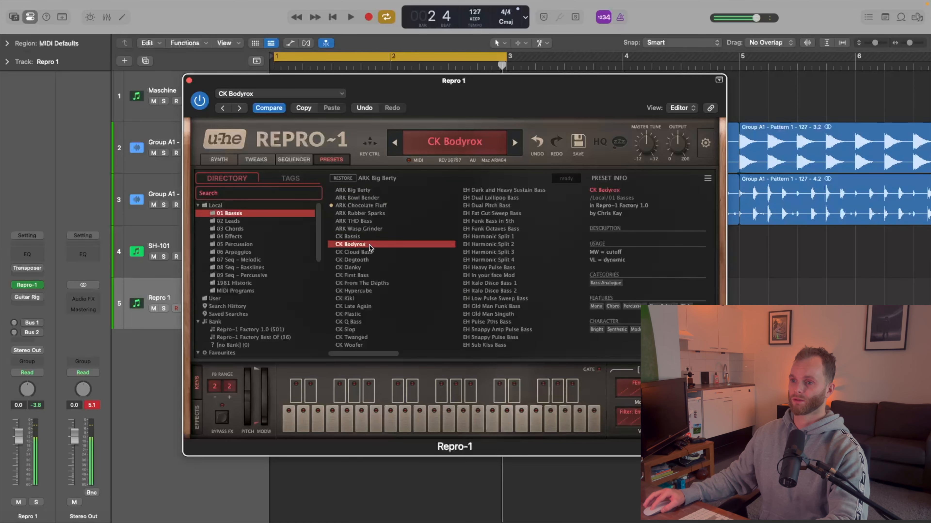
click(370, 260)
click(370, 268)
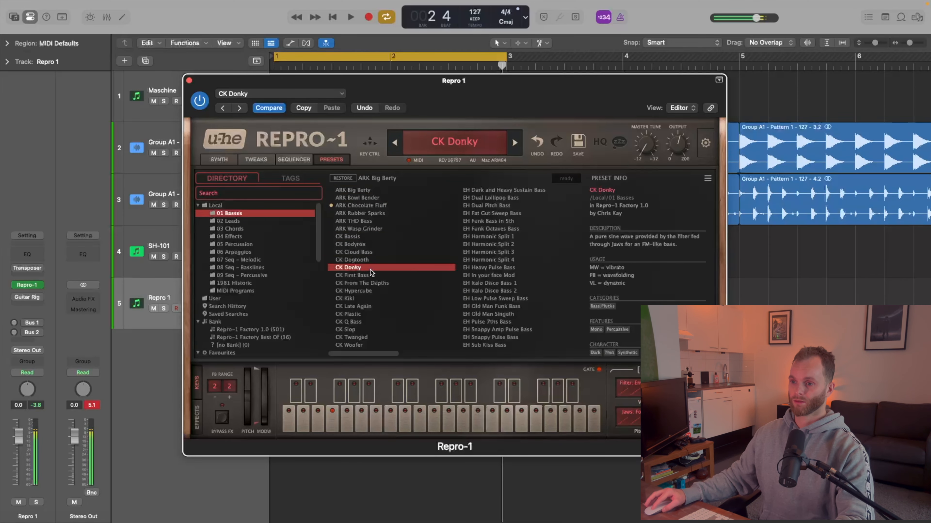
Try CK First Bass, load the CK Late Again preset, play it with the drum loop and close the synth.
click(371, 282)
click(370, 275)
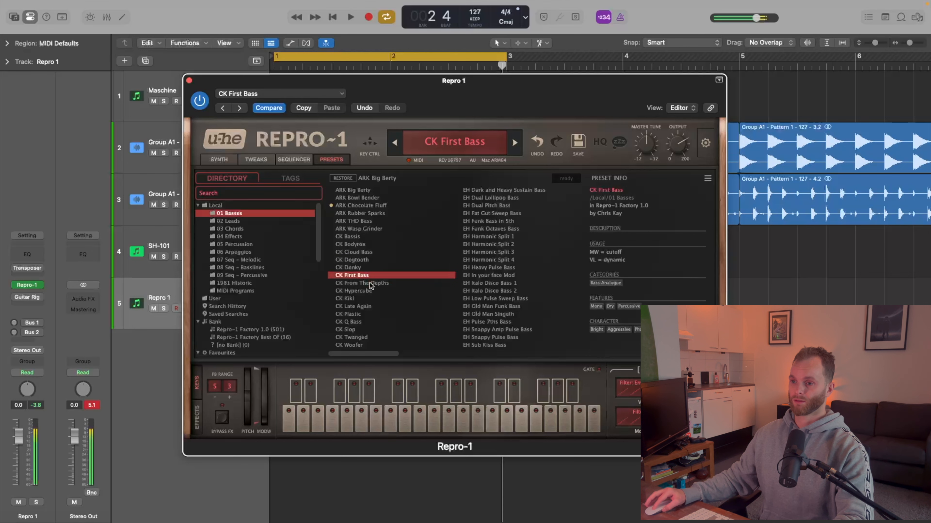
click(368, 292)
click(367, 304)
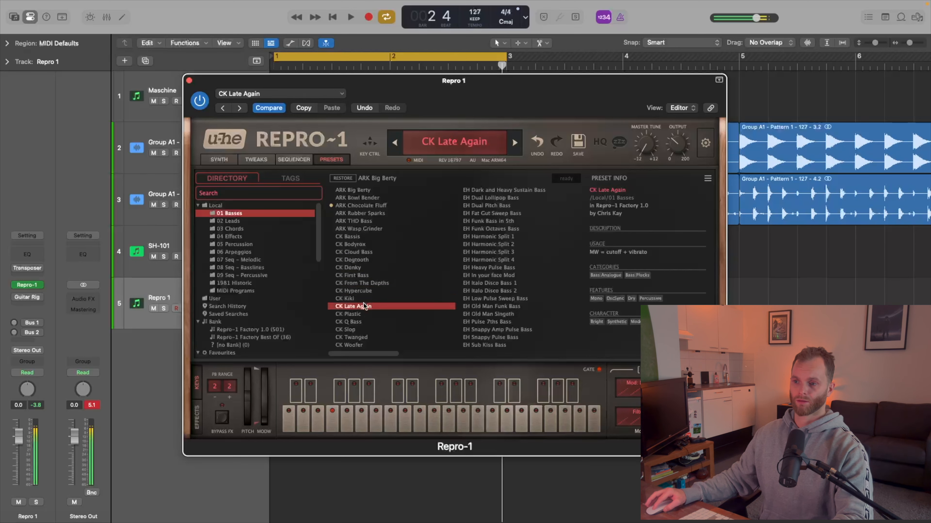
key(space)
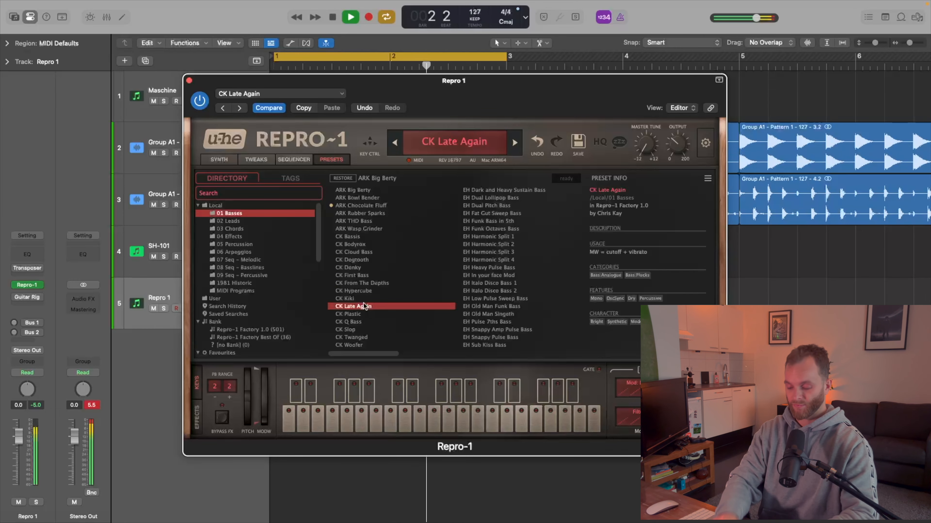
key(space)
key(super+w)
Record a Repro 1 bass take over the two-bar cycle, extend the cycle to bar 5 and record more takes.
key(r)
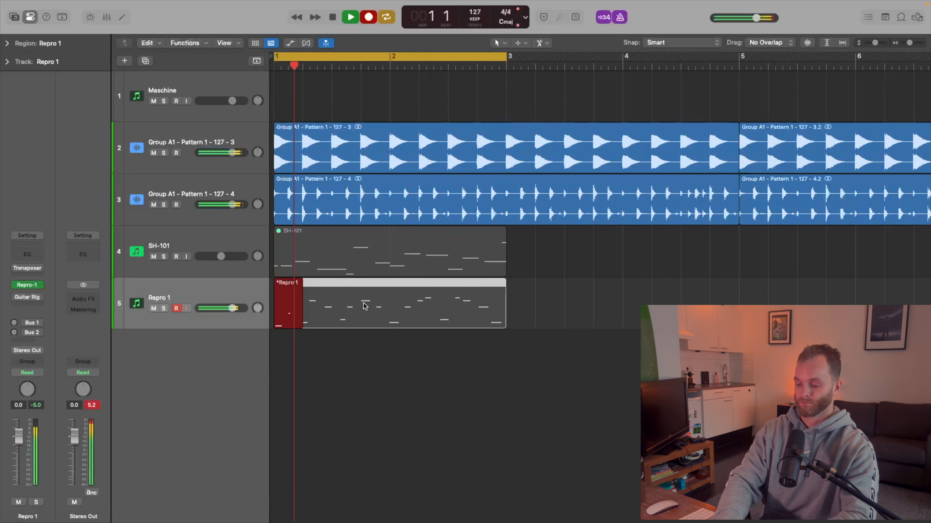
key(space)
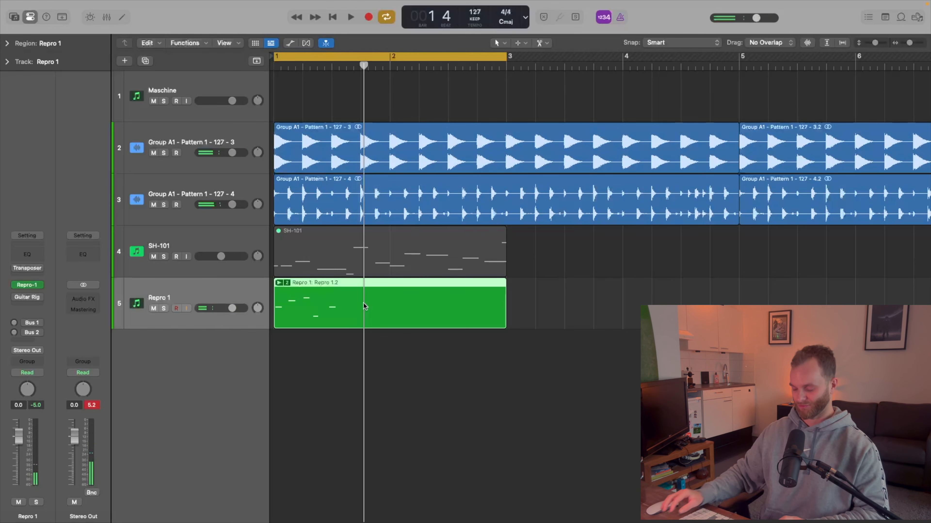
key(super+Left)
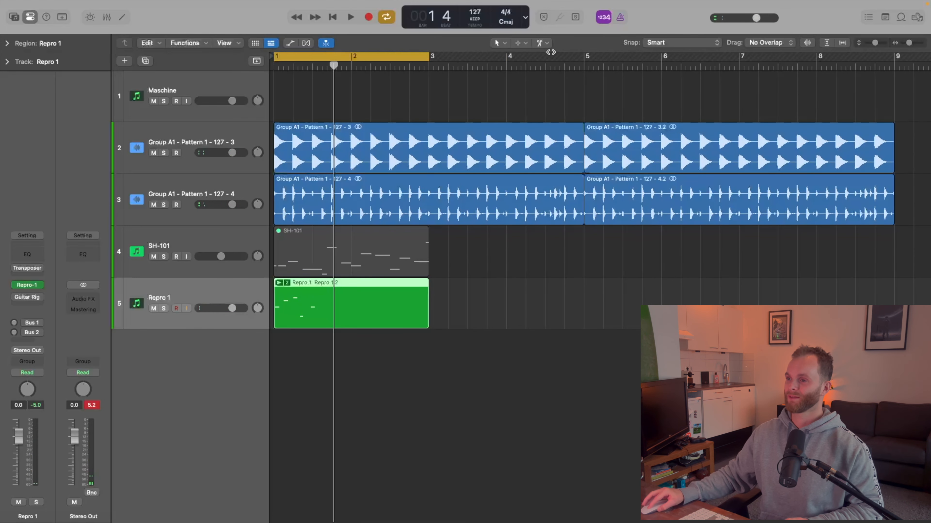
drag(580, 56, 242, 74)
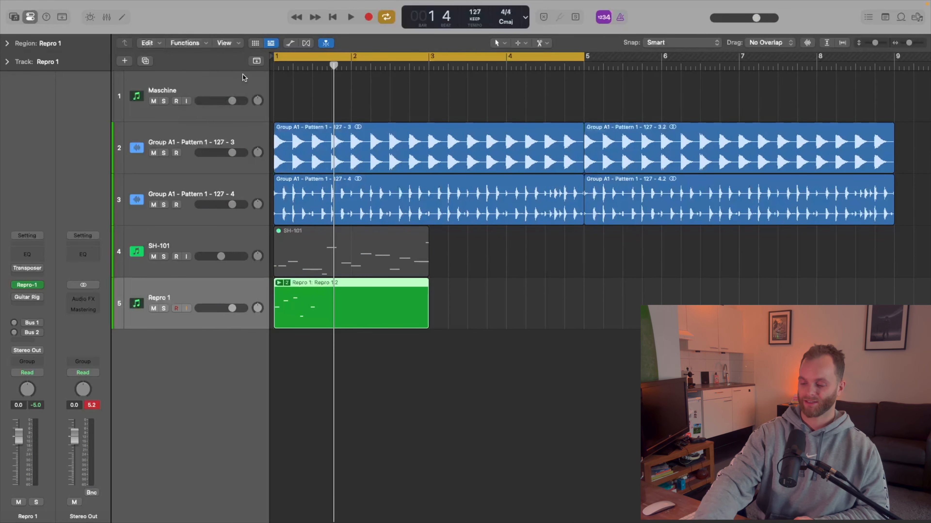
key(r)
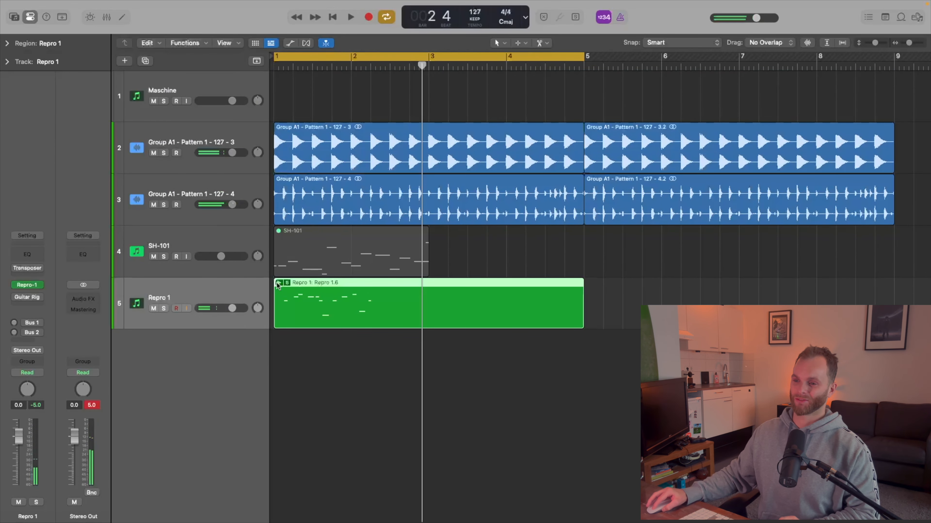
Expand the Repro 1 take folder and compare takes Repro 1.4, Repro 1.5 and Repro 1.3 with the drums.
click(278, 283)
click(386, 423)
key(space)
scroll(358, 393, down, 2)
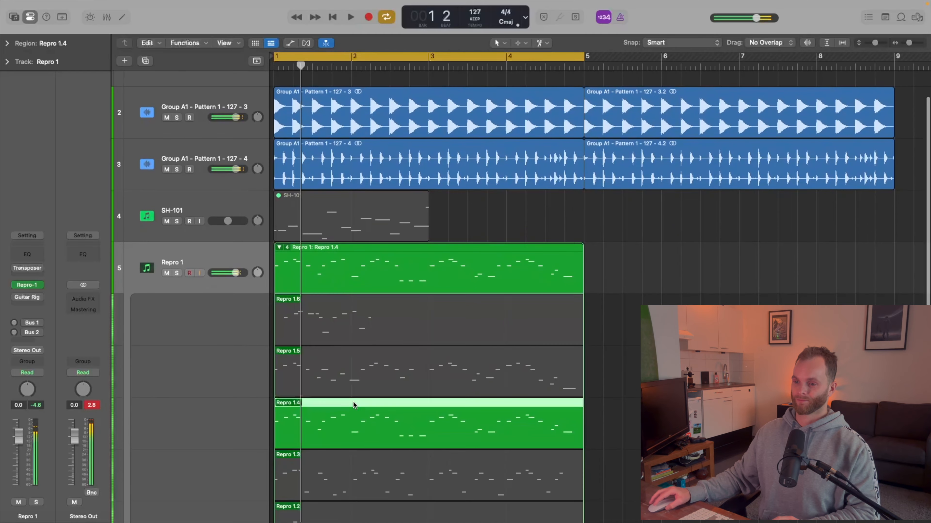
key(space)
scroll(354, 400, down, 2)
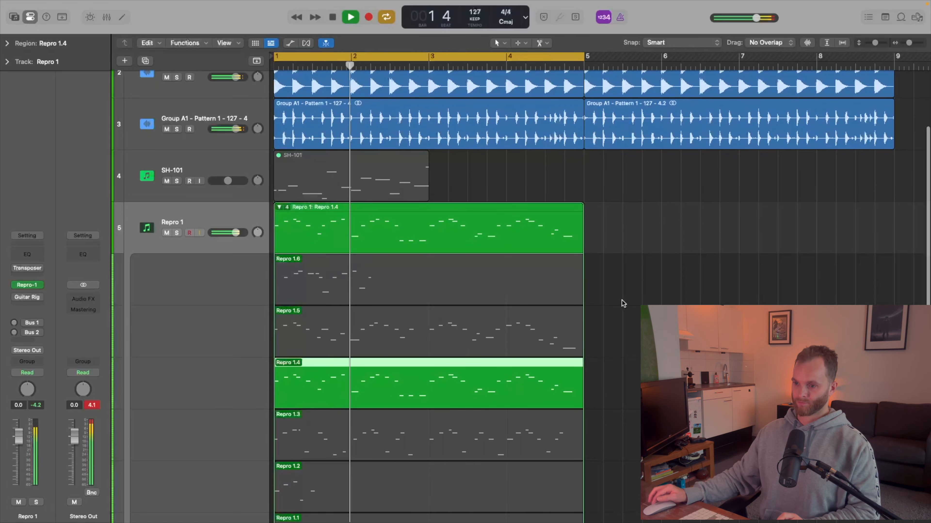
click(402, 321)
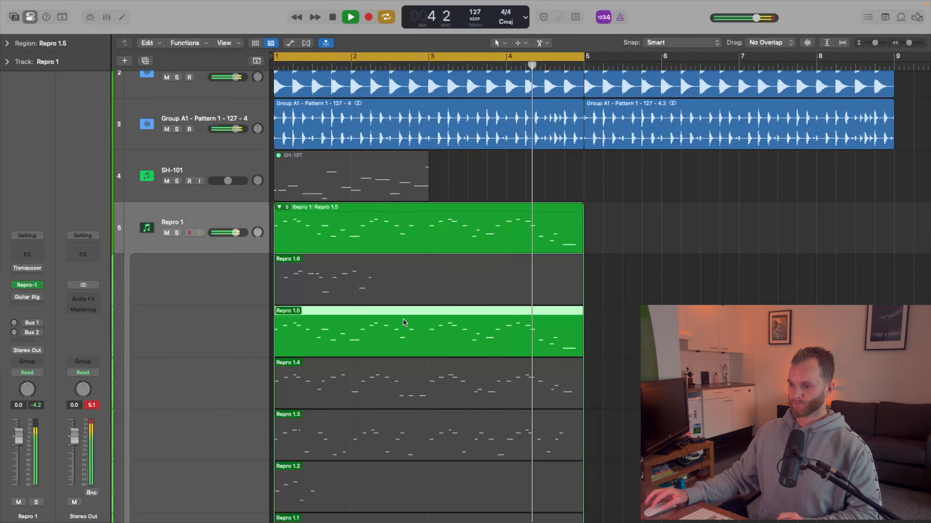
scroll(402, 319, down, 5)
key(space)
click(402, 320)
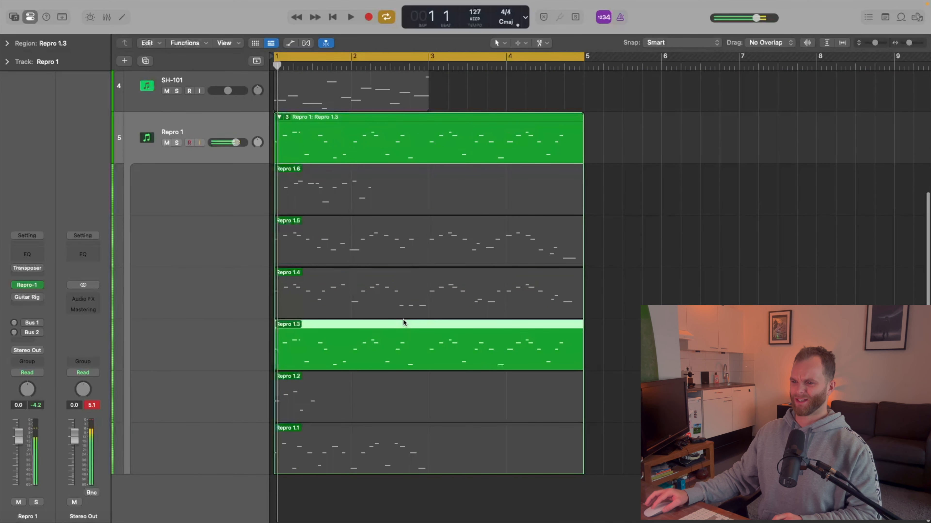
key(space)
key(space)
Delete the whole Repro 1 take folder and reset the clipped peak level on Stereo Out.
click(429, 149)
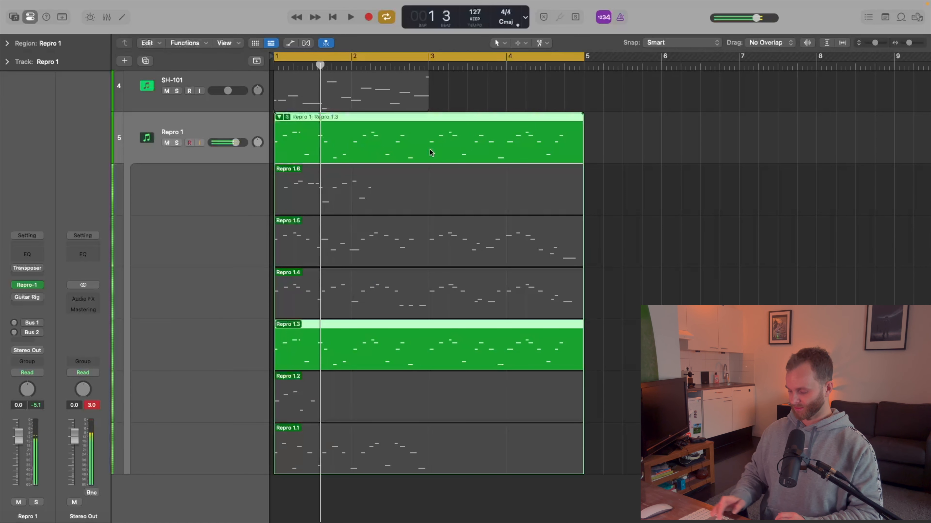
key(Delete)
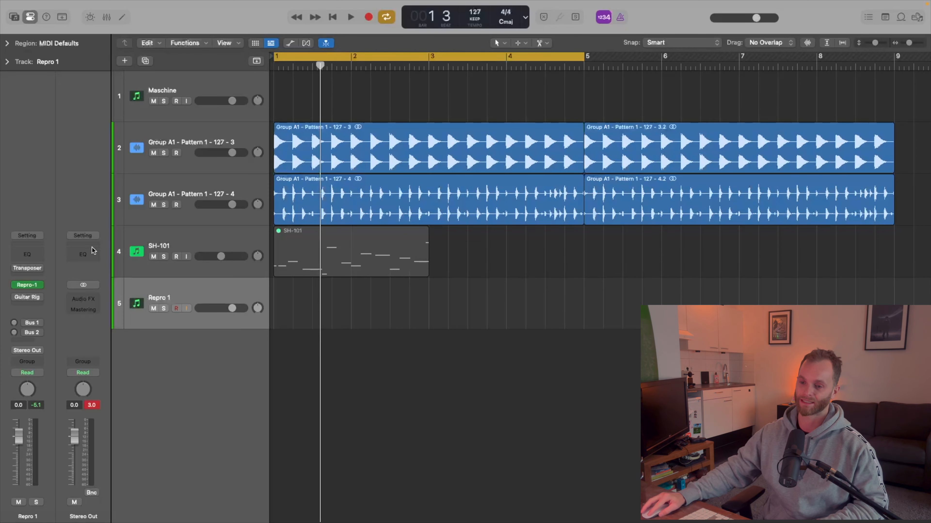
click(91, 405)
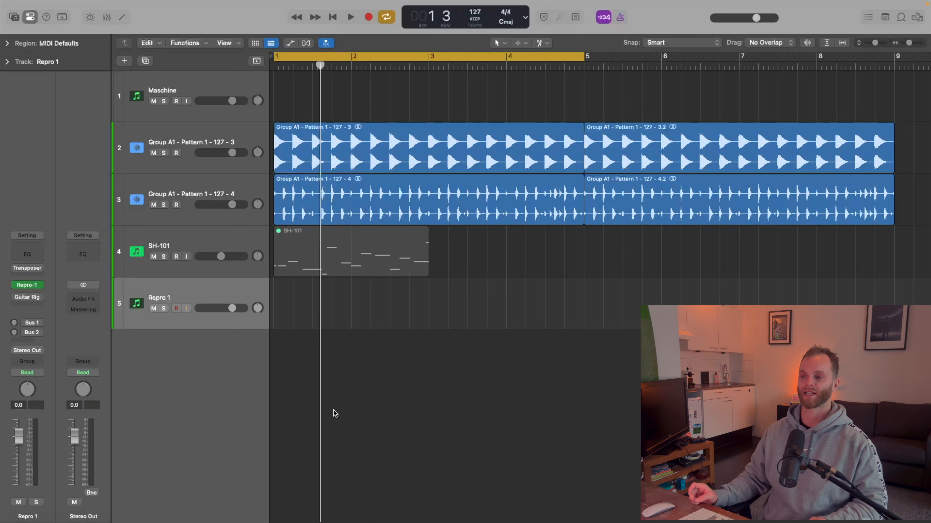
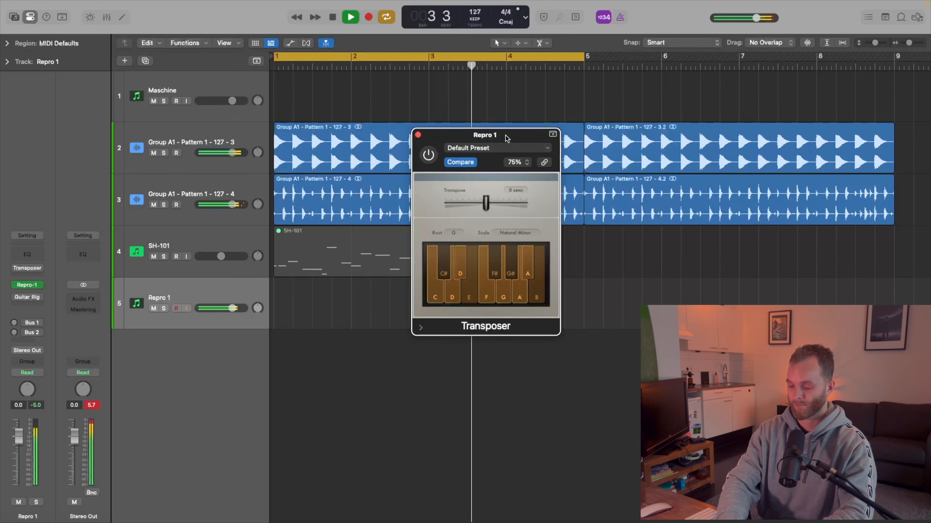
Record new bassline takes on the Repro 1 track over the four-bar cycle.
key(space)
key(r)
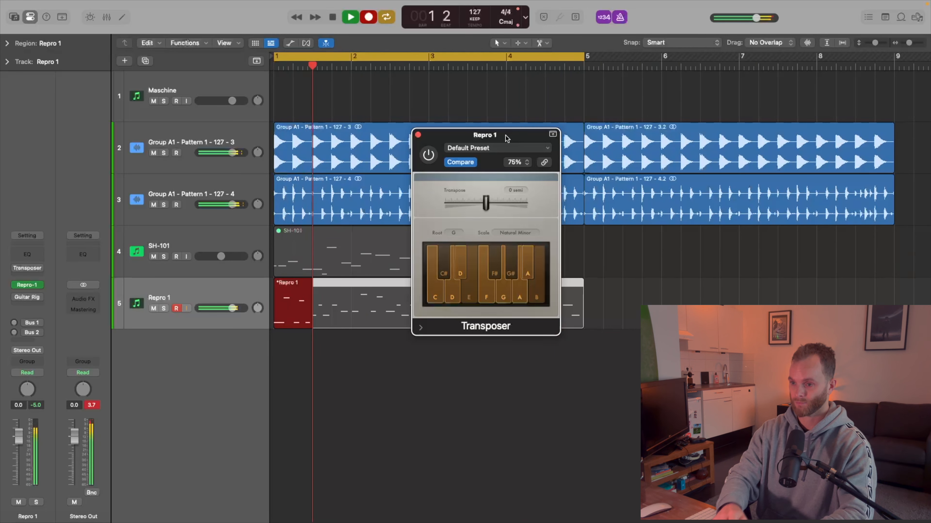
key(space)
key(r)
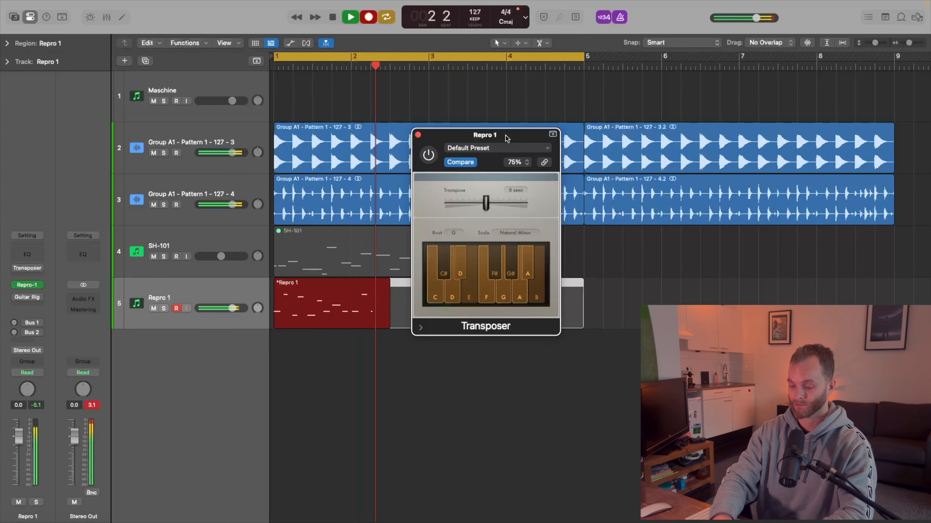
key(space)
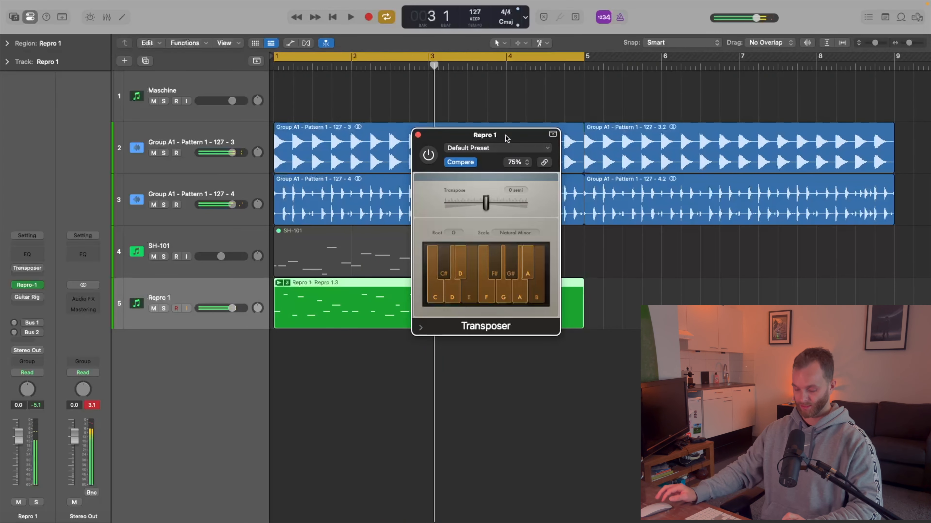
Close the Transposer, play back the new bassline and flatten the take folder to the active take Repro 1.3.
key(super+w)
key(space)
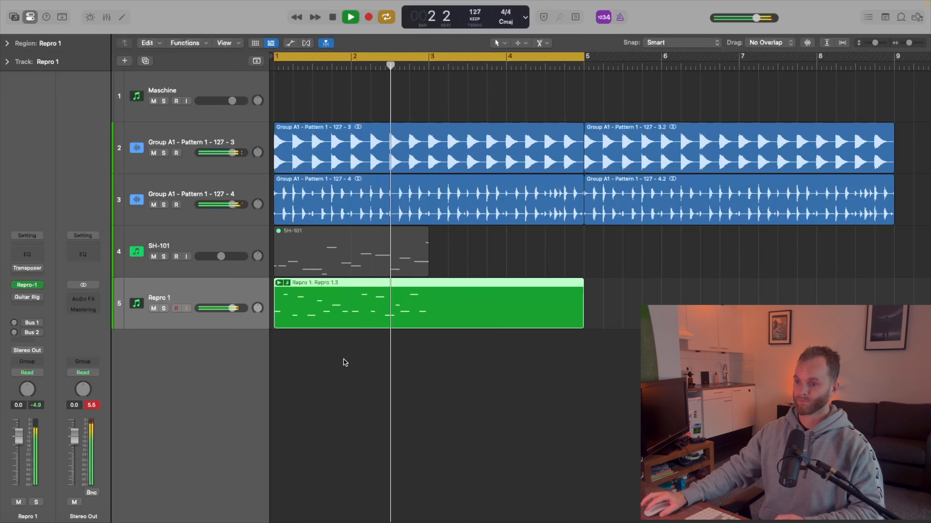
key(space)
key(n)
key(n)
click(287, 283)
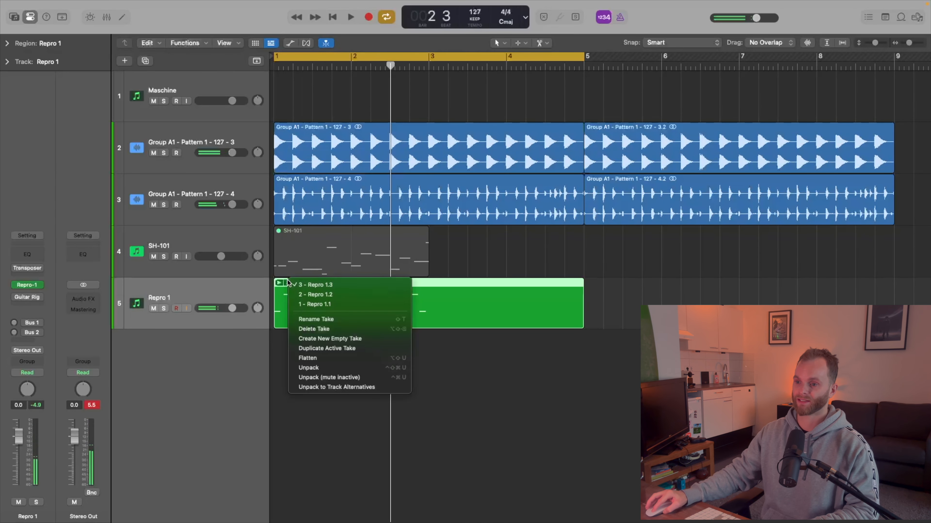
click(316, 358)
Open the flattened Repro 1.3 region in the Piano Roll with its first two bars in view.
key(n)
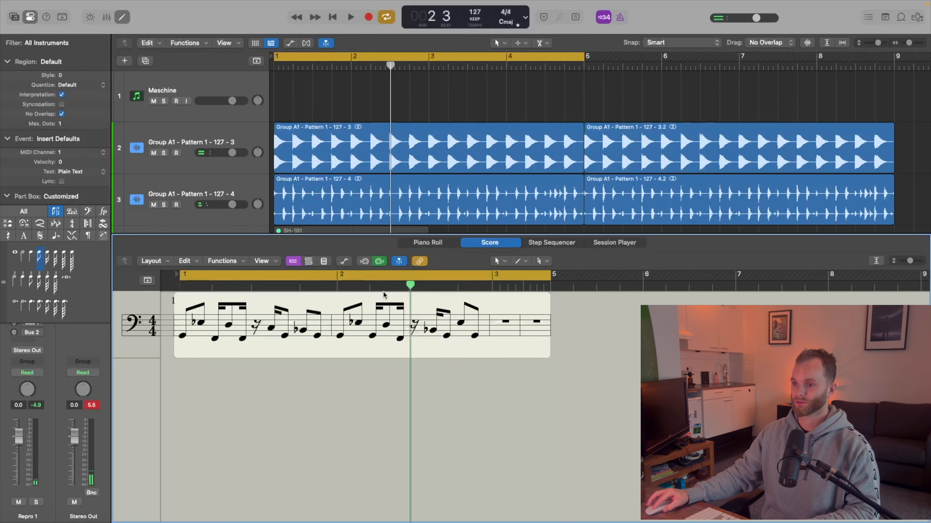
click(439, 244)
key(e)
click(412, 318)
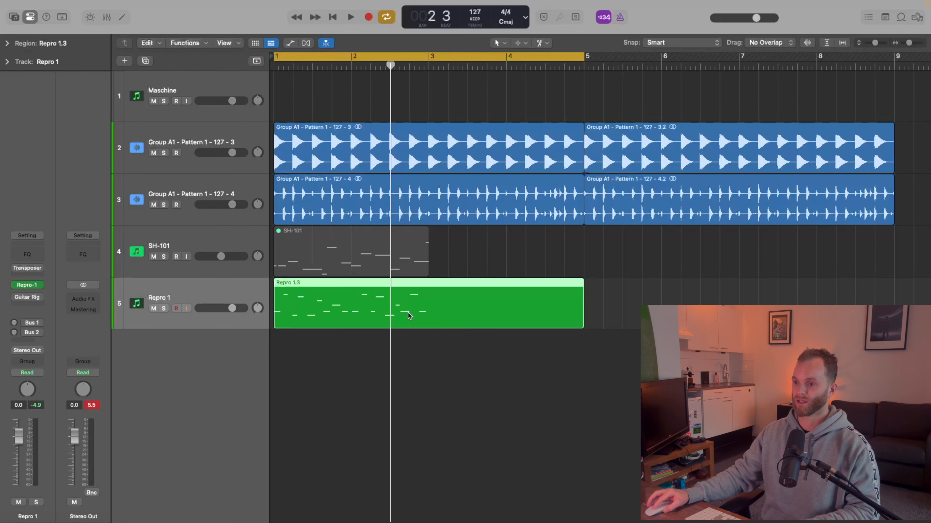
key(e)
scroll(532, 374, up, 1)
key(super+Left)
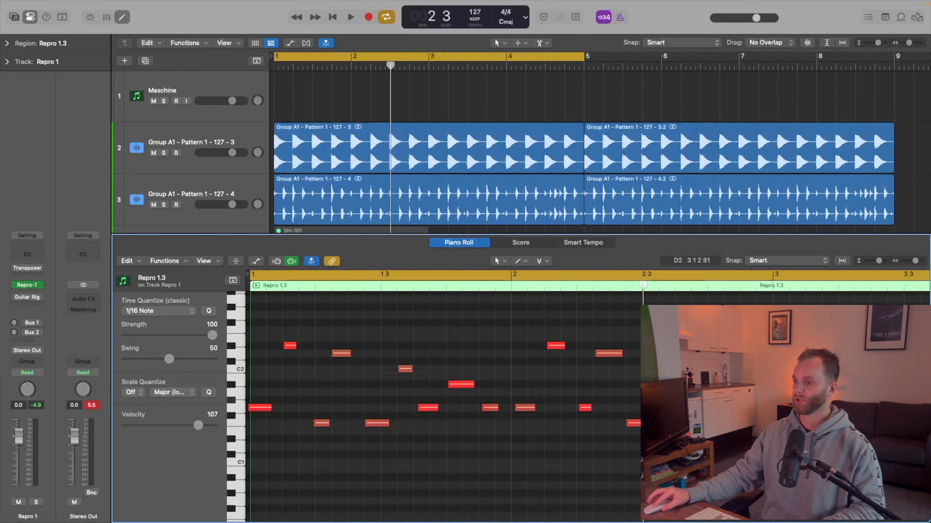
Quantize all notes of the Repro 1.3 region to 1/16 Note and play the start of the loop.
drag(707, 325, 261, 455)
key(space)
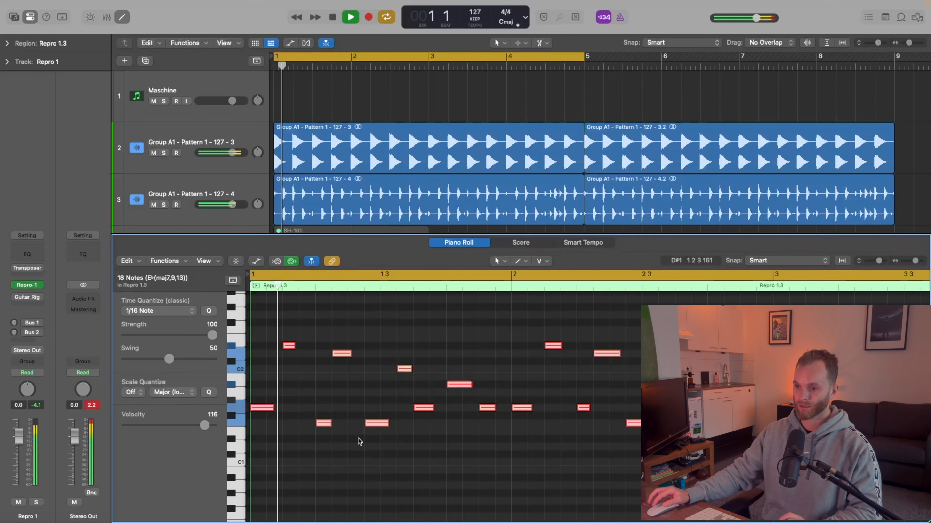
click(382, 324)
key(space)
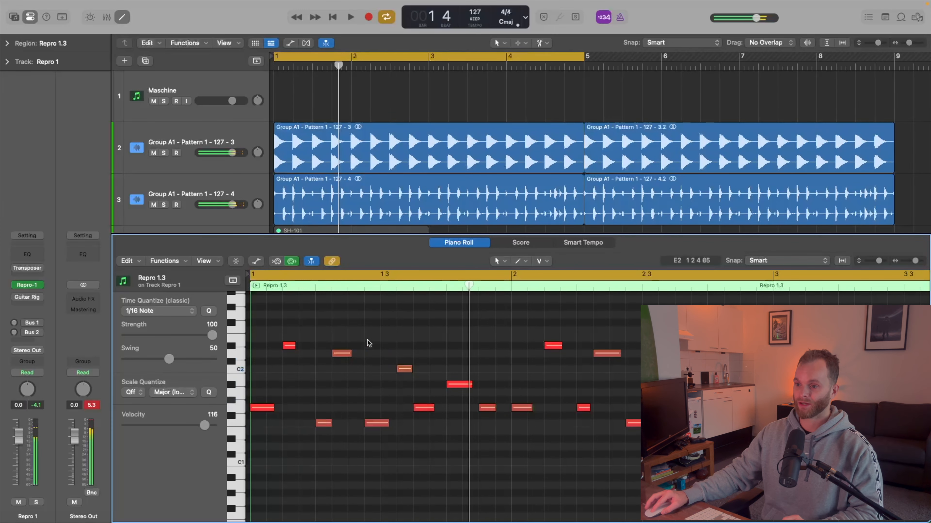
Select all notes of the Repro 1.3 region and look over the Transposer and Repro-1's synth controls.
drag(863, 323, 246, 436)
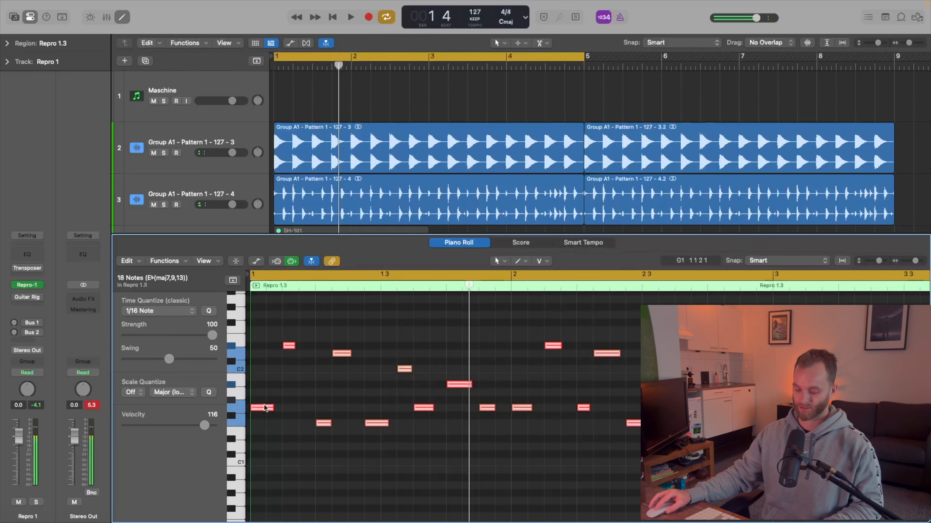
click(27, 268)
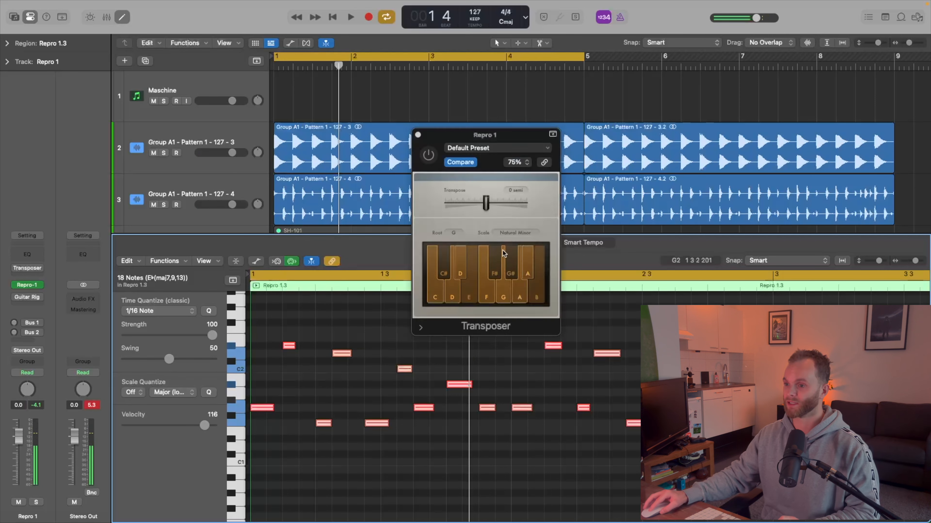
click(26, 269)
click(28, 286)
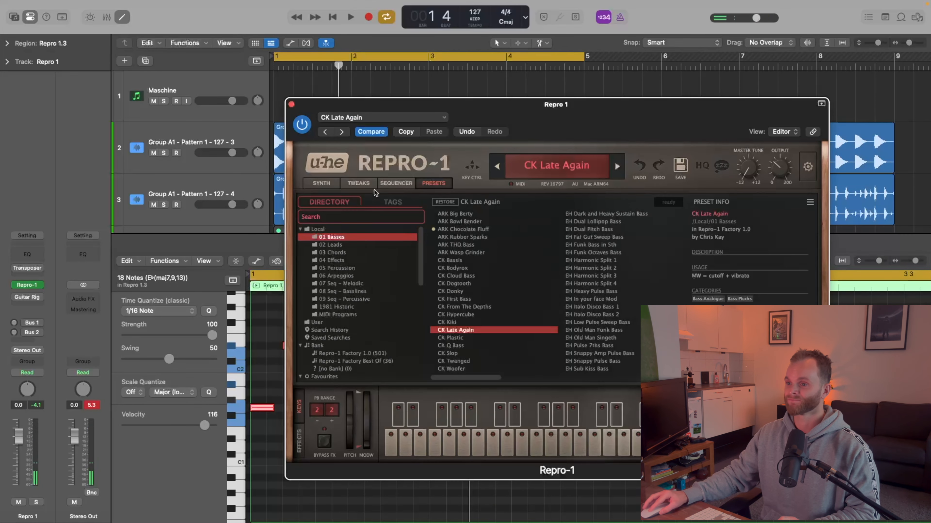
click(315, 183)
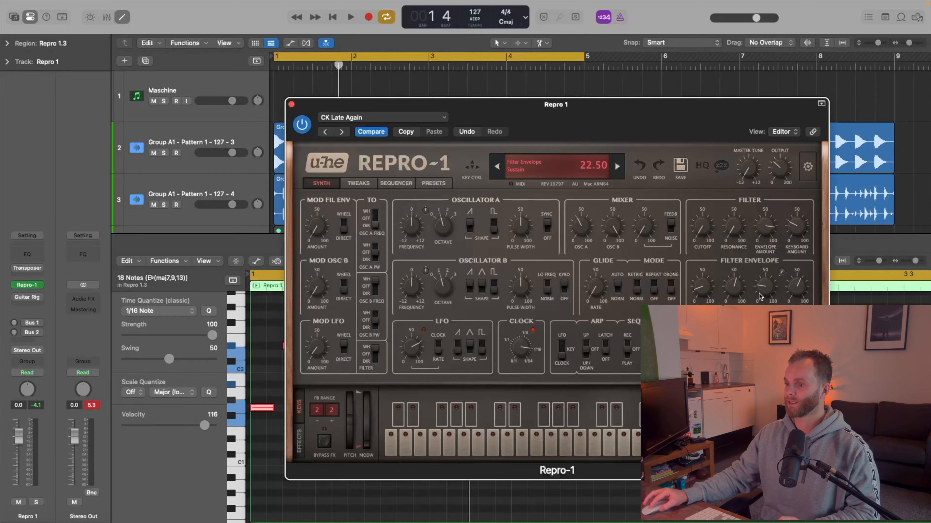
key(super+w)
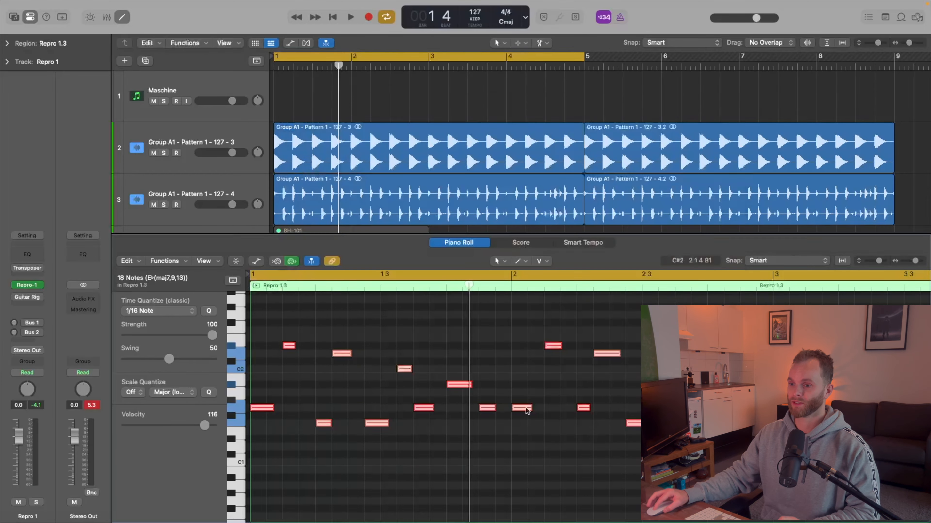
click(456, 385)
right_click(457, 386)
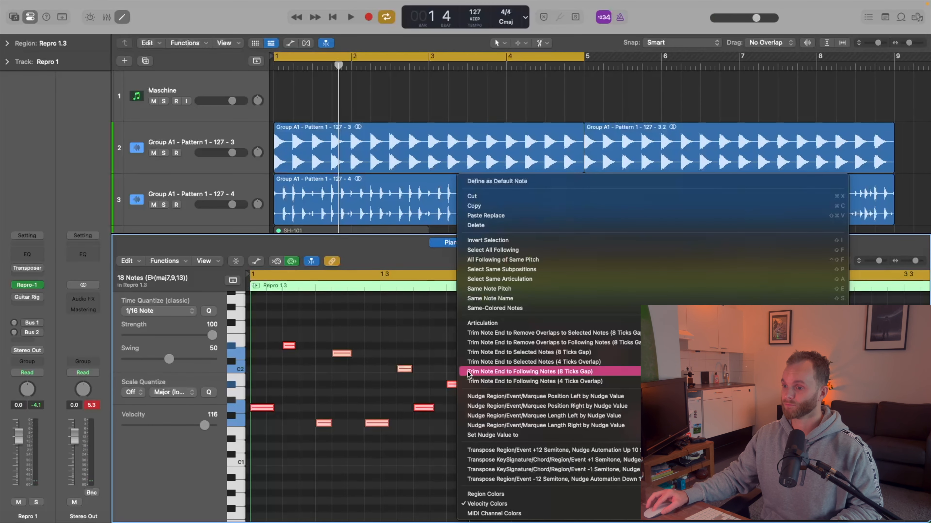
click(469, 363)
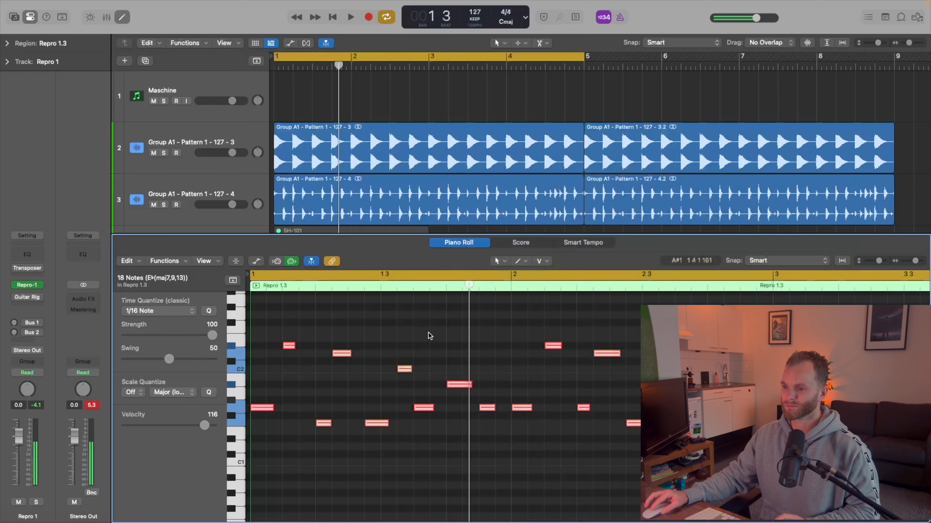
Listen to the Repro 1.3 bassline with the drums while checking its region in the arrangement and the Piano Roll.
key(space)
key(p)
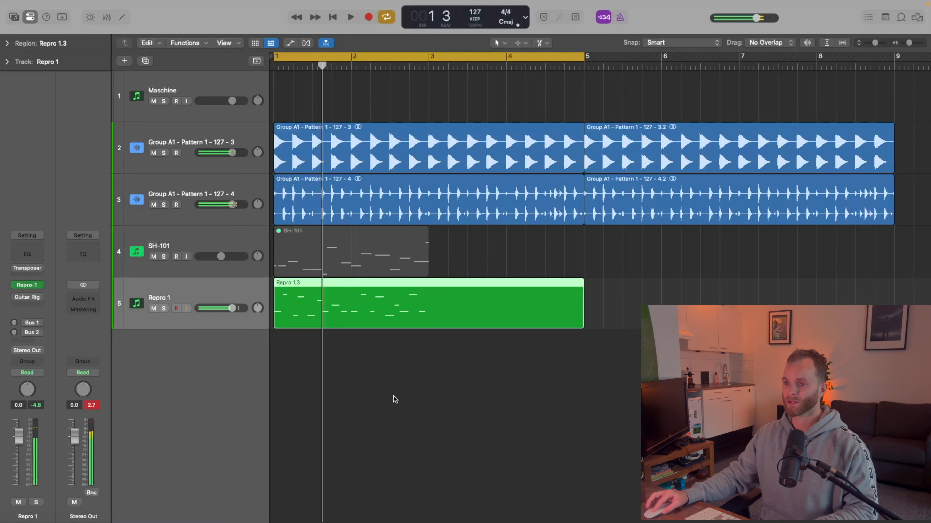
click(395, 396)
key(p)
key(p)
click(363, 313)
key(p)
key(space)
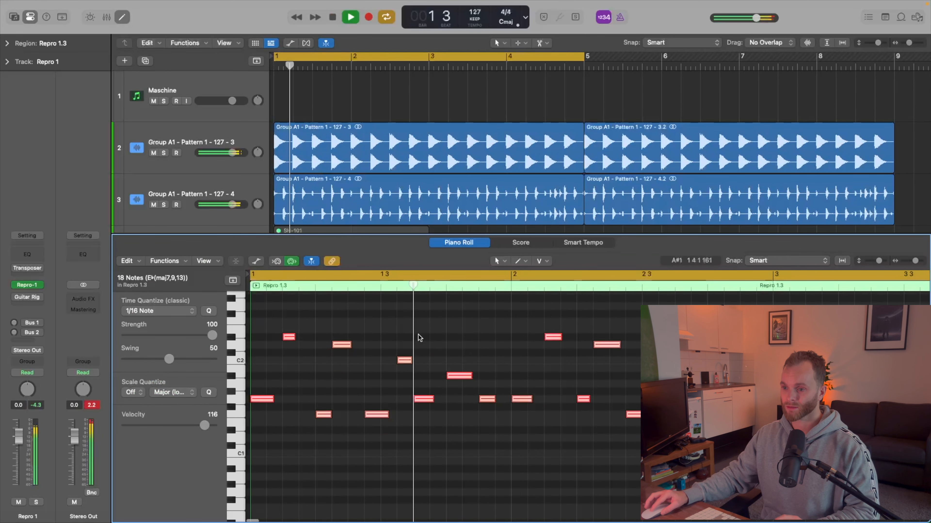
key(space)
click(404, 298)
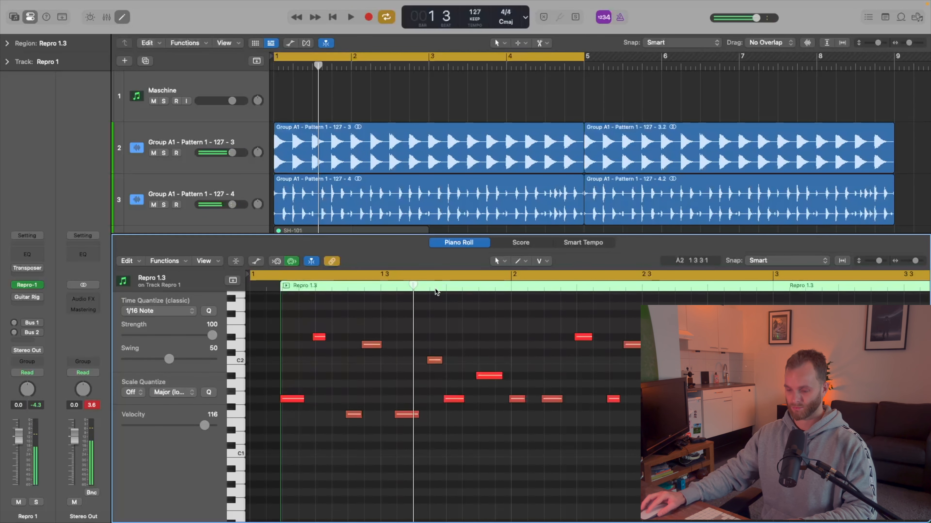
Play the loop with the arrangement in full view, then reselect the Repro 1.3 region and show its notes in the Piano Roll.
key(p)
click(396, 371)
key(space)
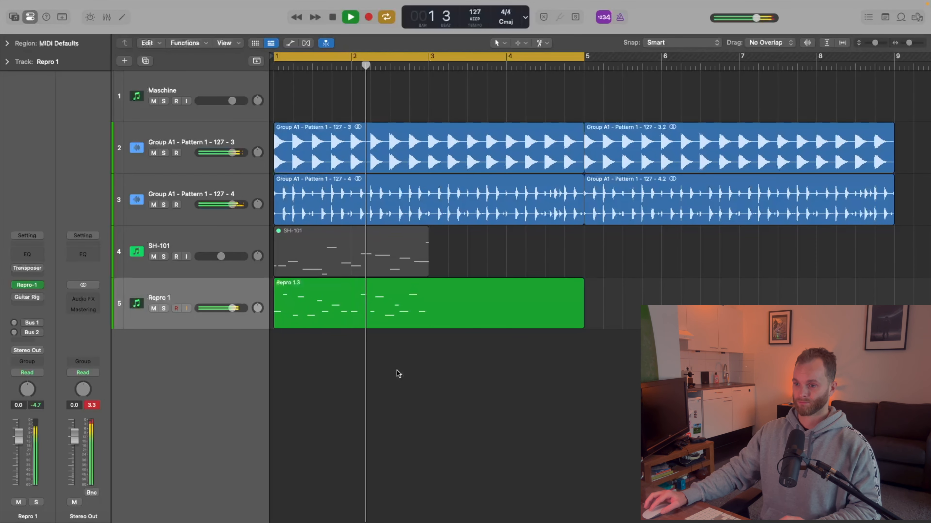
key(p)
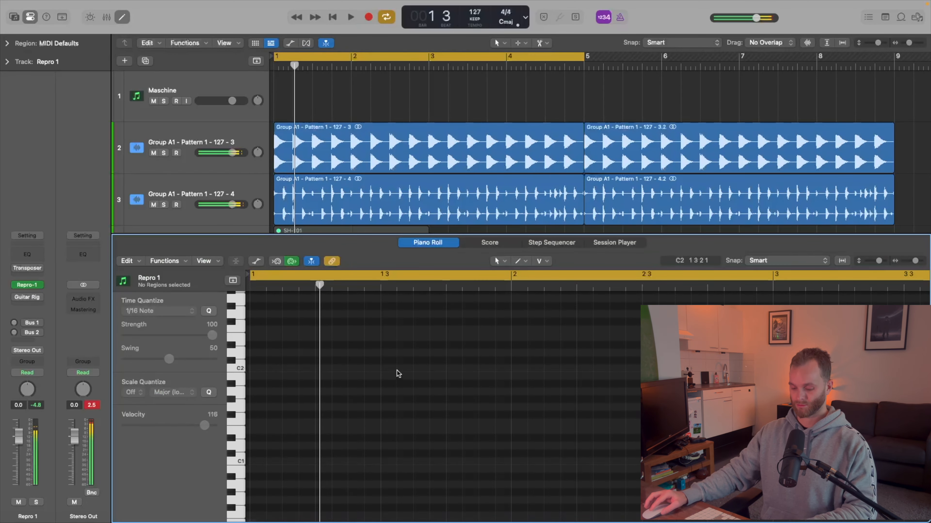
key(p)
key(space)
click(396, 319)
key(p)
key(space)
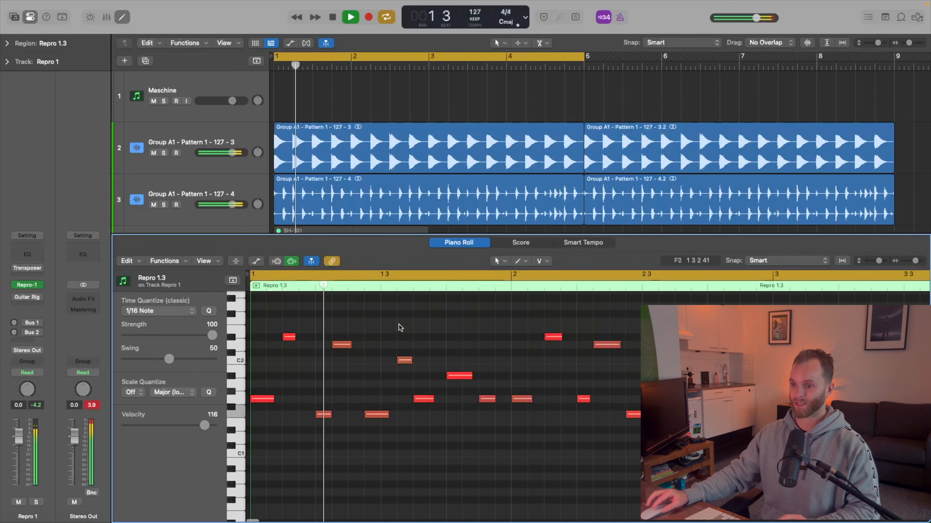
Hide the inspector, slightly shorten the low note on beat 2 of bar 1 and play the loop.
key(i)
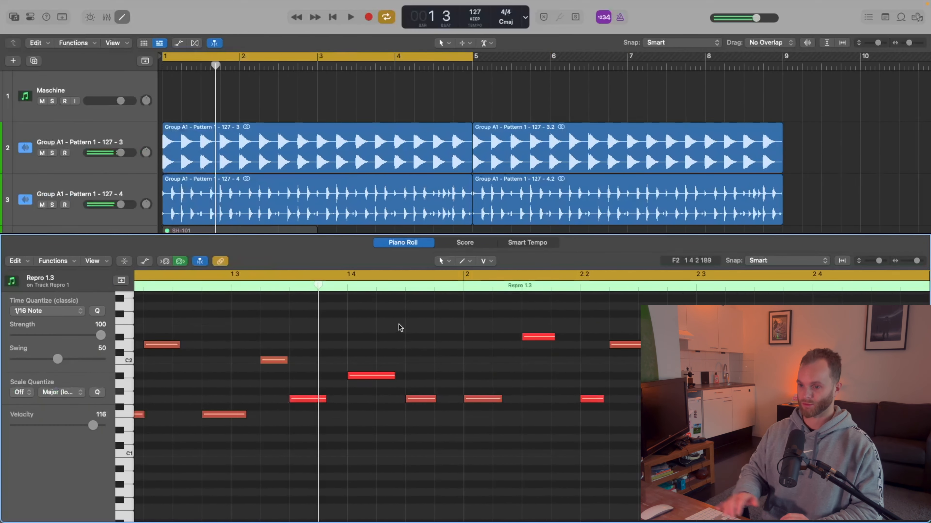
key(space)
key(space)
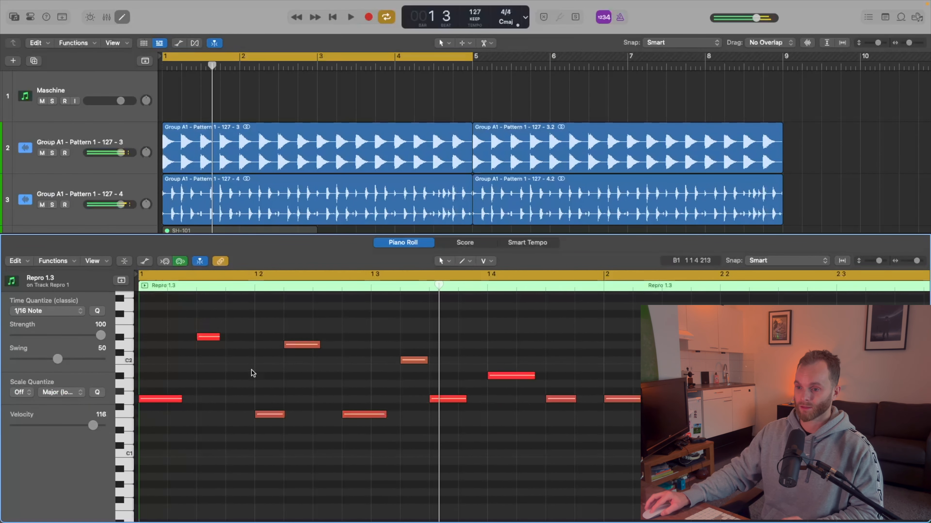
drag(283, 415, 280, 416)
key(space)
key(space)
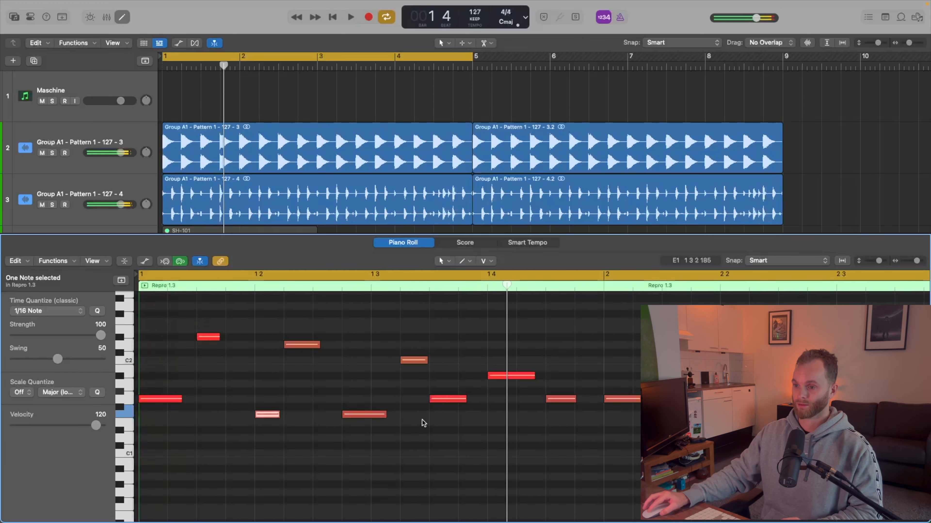
key(space)
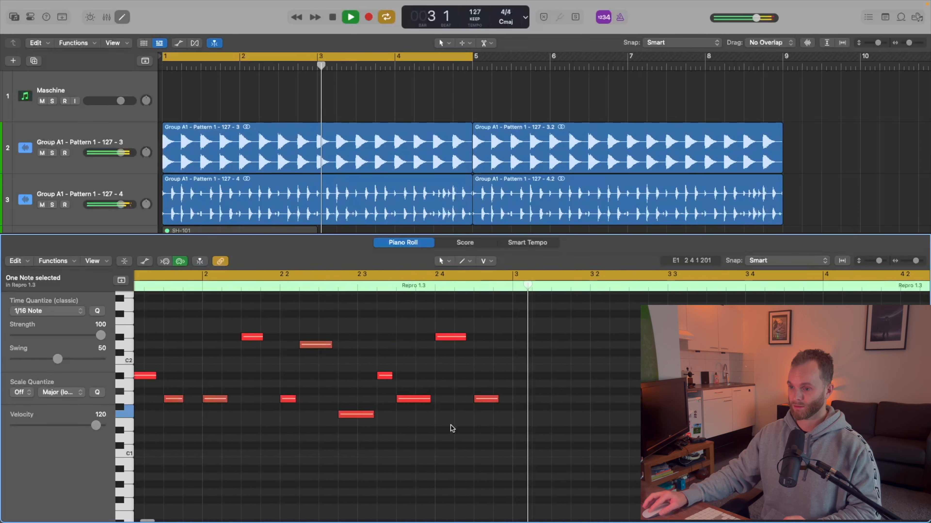
Stop playback and set the cycle range to the first two bars.
key(space)
key(c)
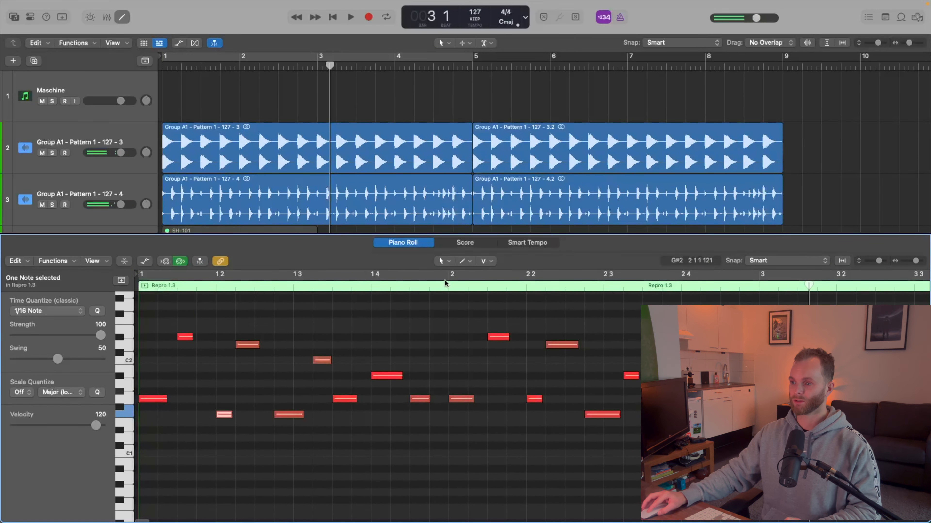
drag(755, 276, 141, 280)
Split the Repro 1.3 region at bar 3 and delete its empty second half.
key(e)
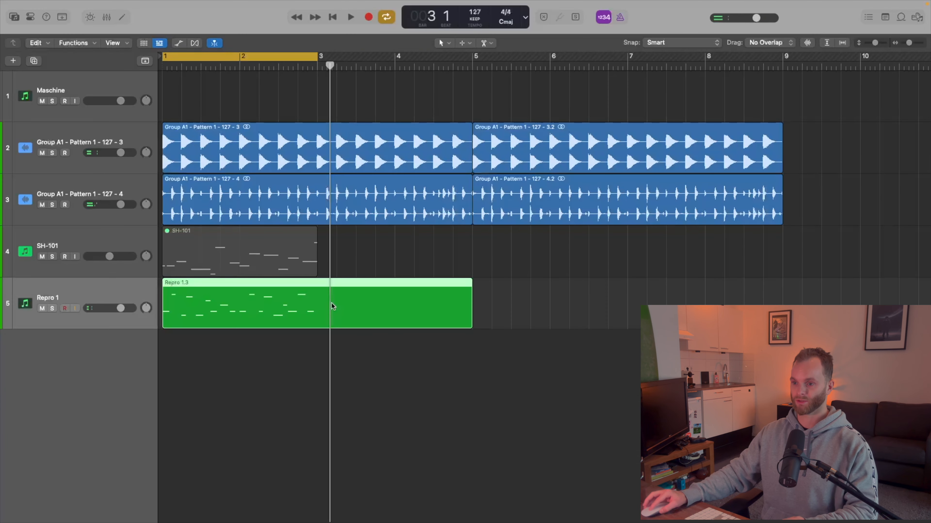
click(316, 67)
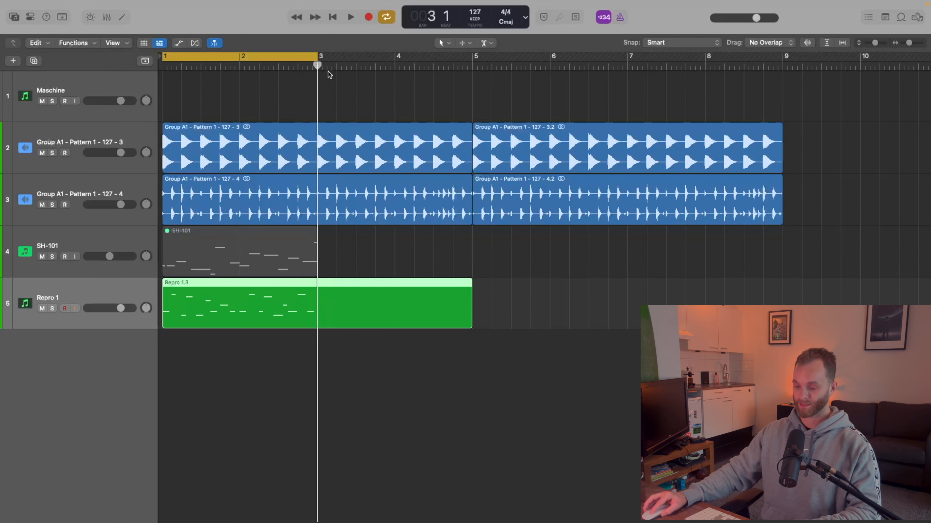
key(super+t)
key(Delete)
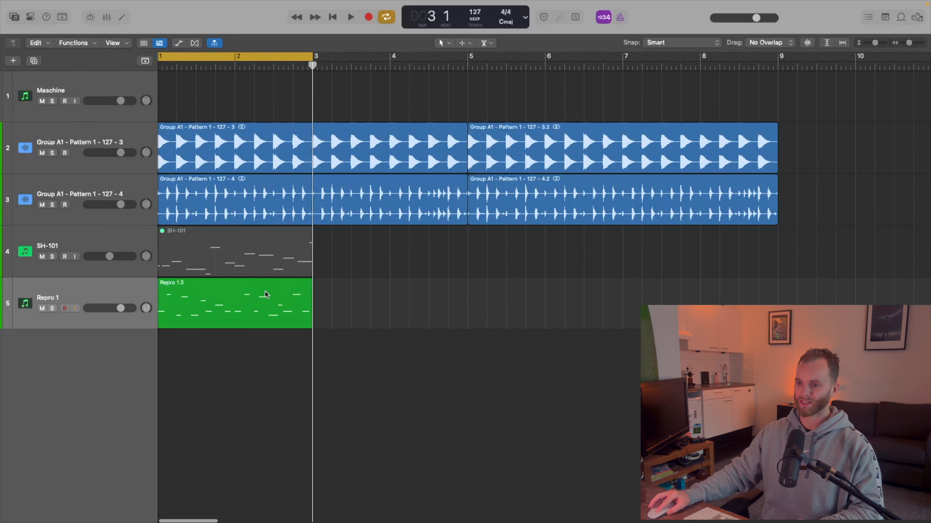
Open the two-bar Repro 1.3 region in a taller Piano Roll and play it from bar 1.
double_click(265, 291)
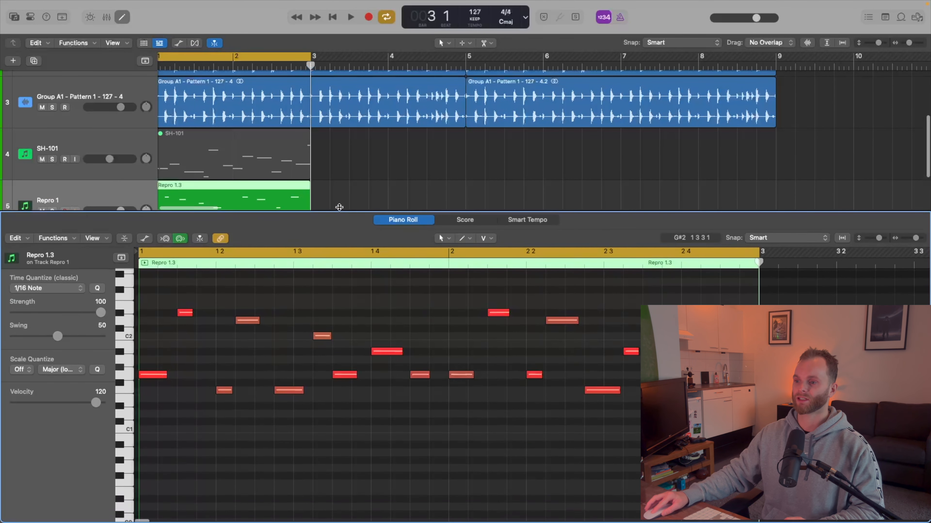
key(super+Right)
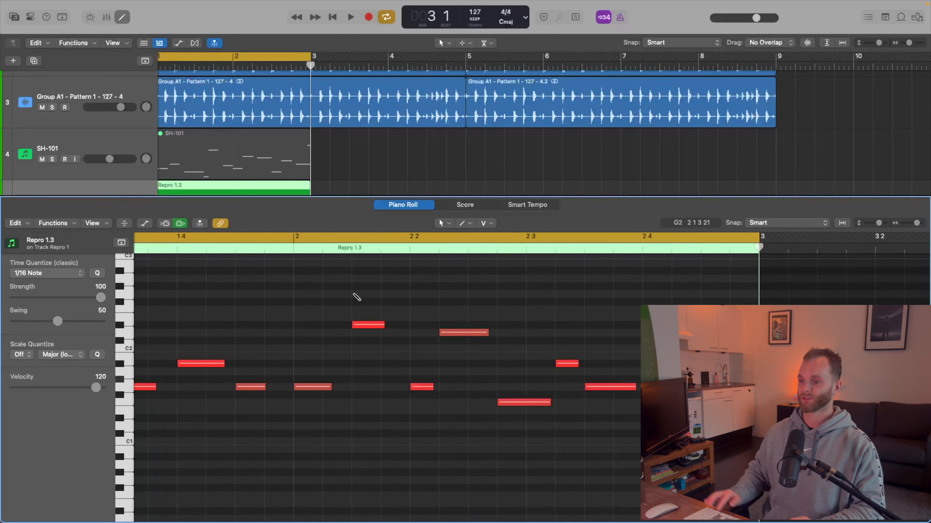
key(Return)
key(super+Left)
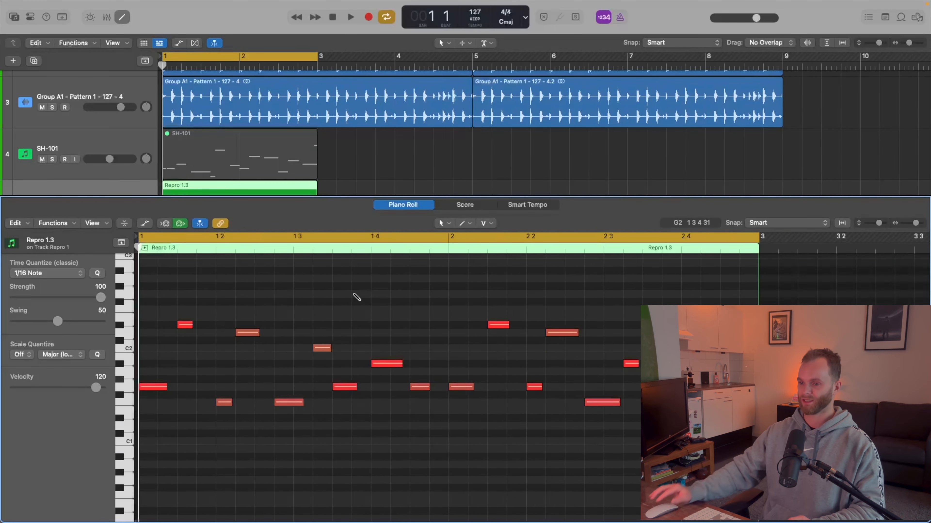
key(space)
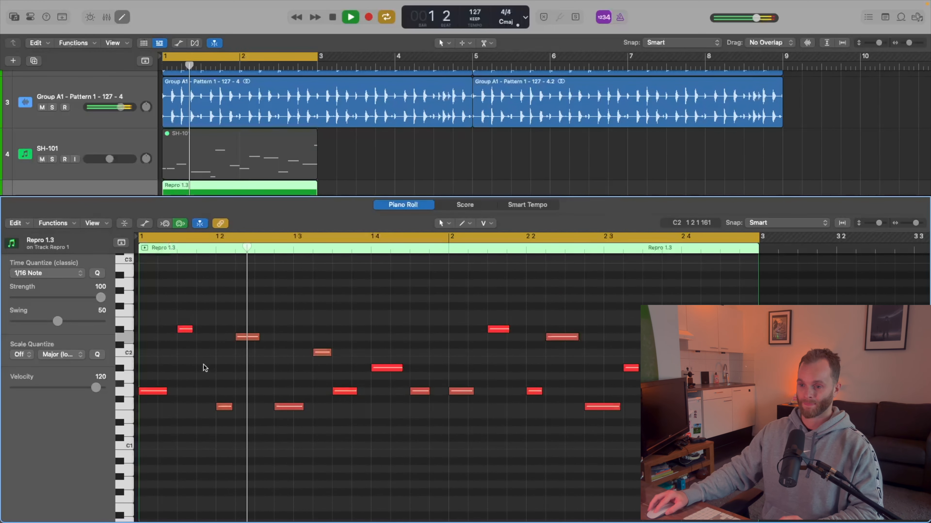
key(space)
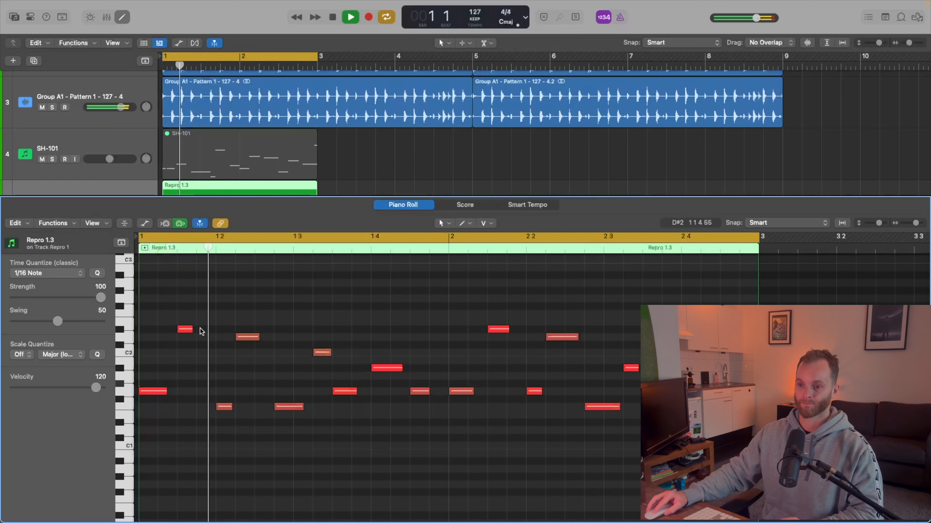
Set the velocity of the low note on beat 2 of bar 1 to 126 and play the loop.
click(191, 331)
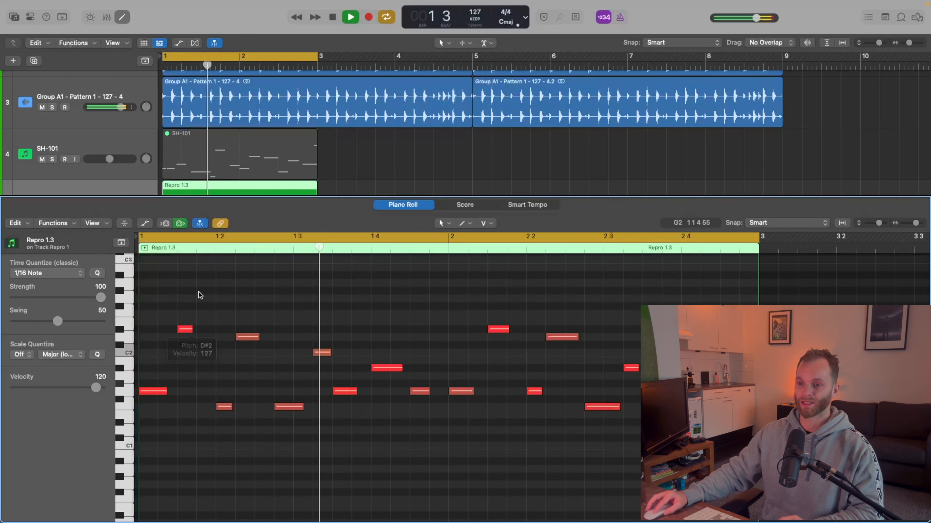
key(space)
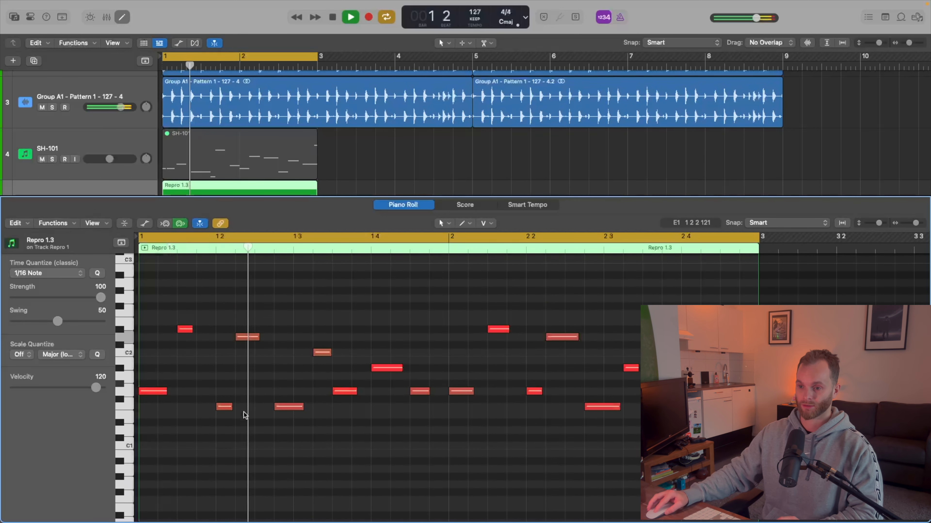
key(space)
click(224, 407)
drag(95, 389, 98, 389)
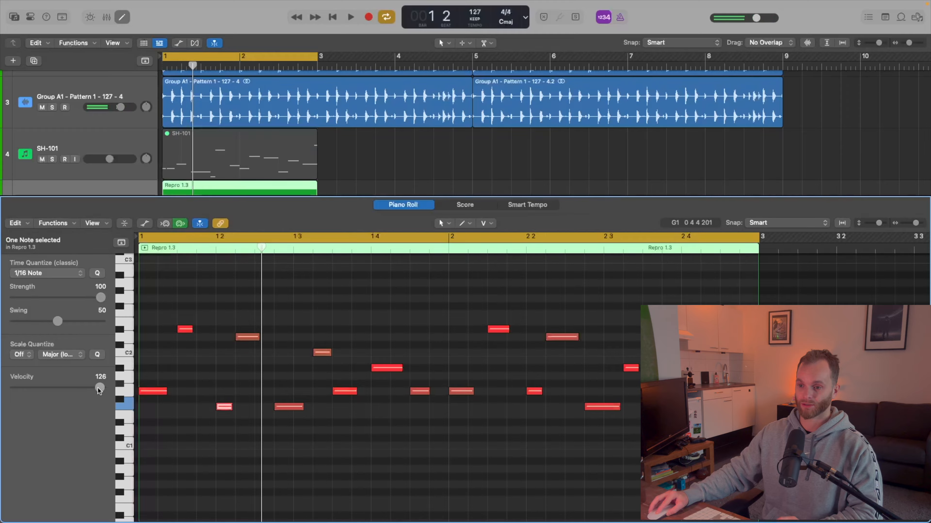
key(space)
key(space)
Slightly lengthen the low note on beat 2 of bar 1 and extend the high note after it to the next low note's start.
click(240, 405)
drag(229, 406, 234, 406)
key(space)
key(space)
click(257, 337)
drag(257, 337, 273, 337)
key(space)
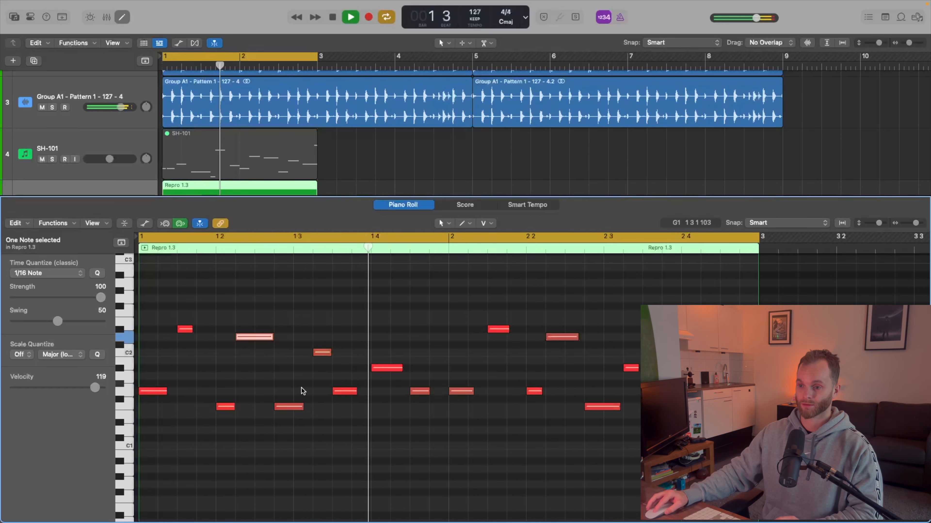
key(space)
Slightly shorten the low note that starts just before beat 3 of bar 1 and play the loop.
drag(304, 407, 301, 408)
key(space)
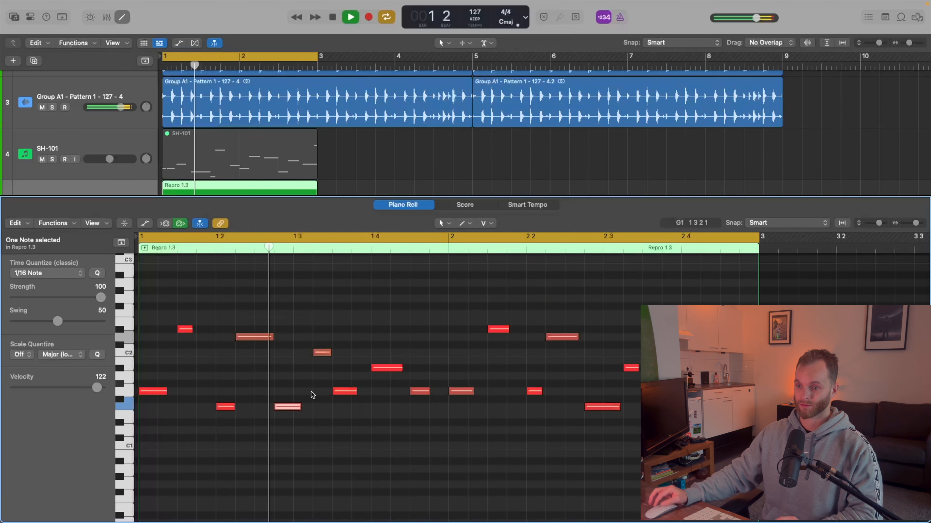
key(space)
key(space)
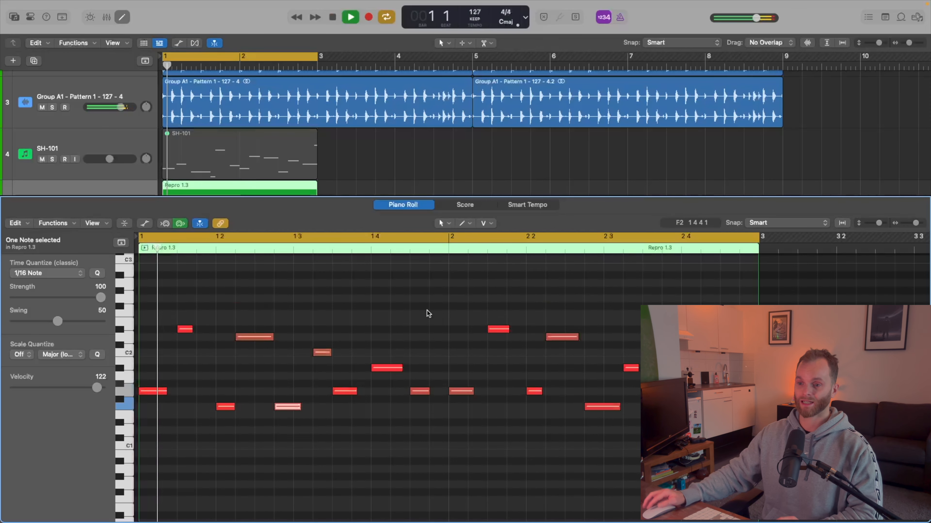
Lengthen the last note before bar 2 in the Repro 1.3 region and play the loop from the start.
key(space)
click(431, 330)
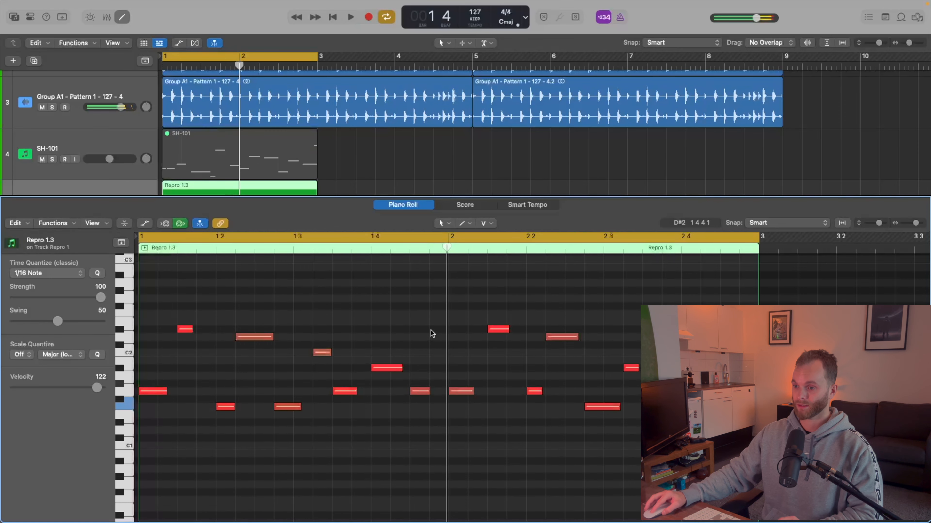
drag(428, 391, 437, 391)
key(space)
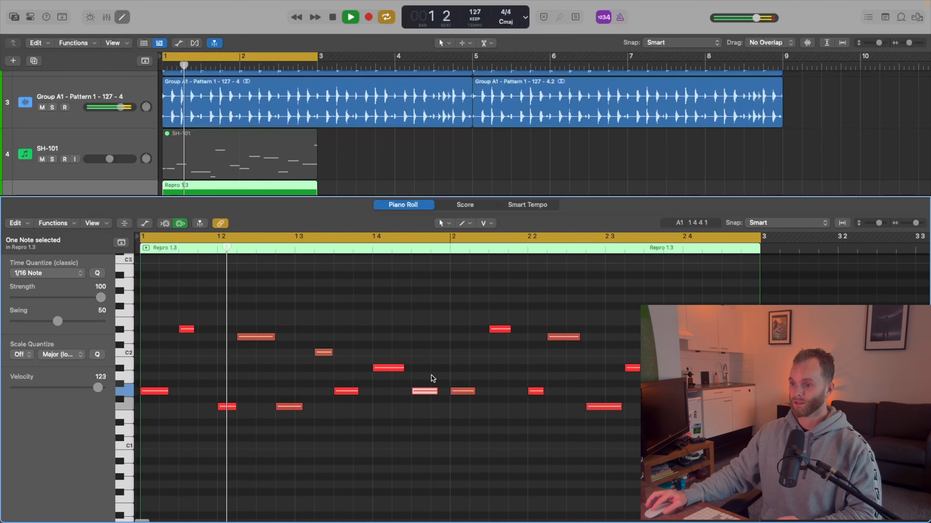
key(space)
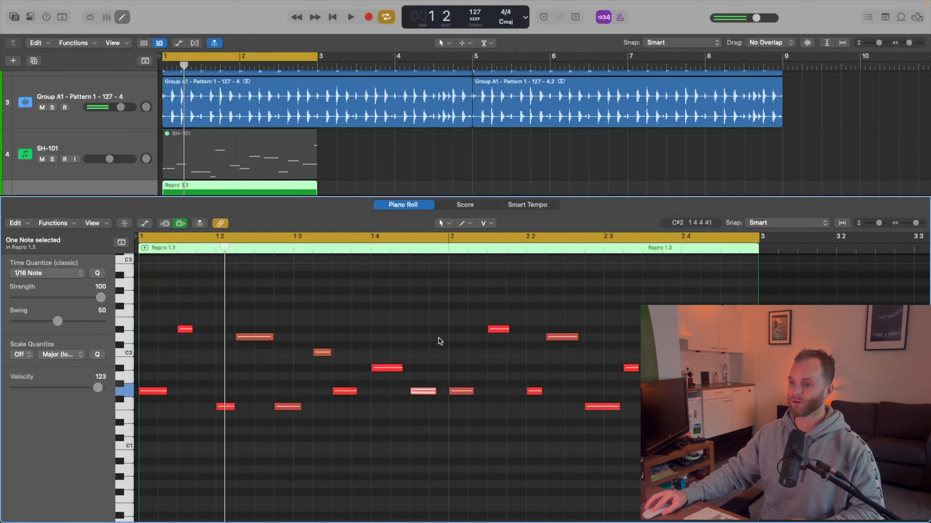
Replace the notes in bar 2 of the Repro 1.3 region with a copy of bar 1's notes.
drag(454, 266, 708, 438)
key(Delete)
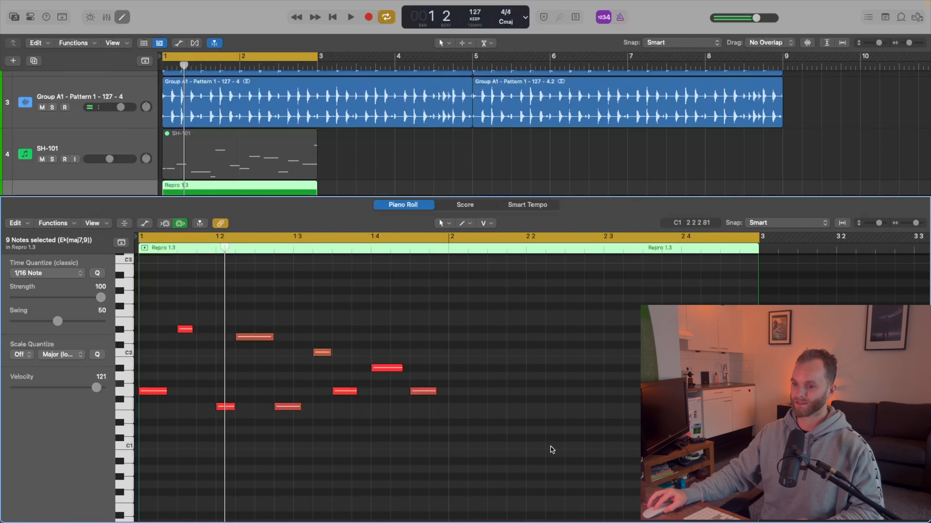
drag(504, 453, 132, 277)
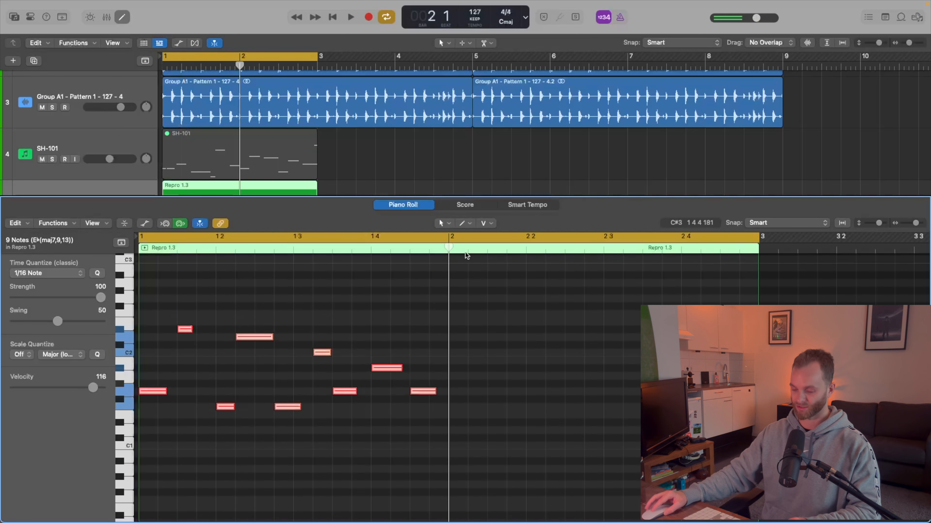
key(super+v)
click(672, 276)
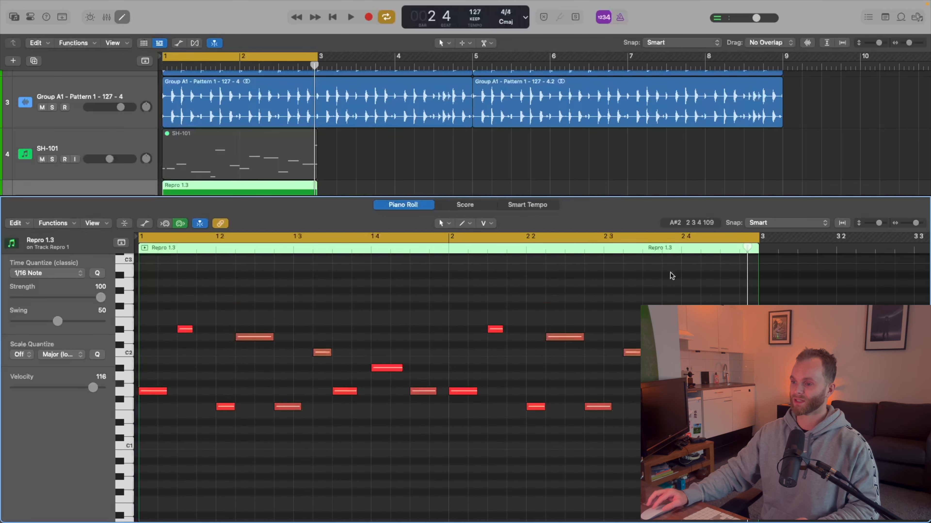
Raise the copied note just after beat 3 of bar 2 to G2 and play the loop.
scroll(623, 301, down, 1)
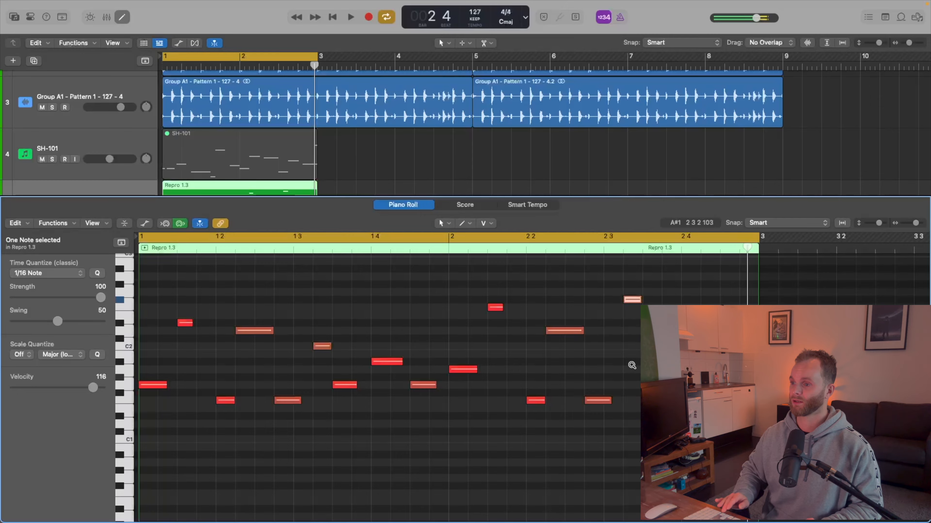
key(space)
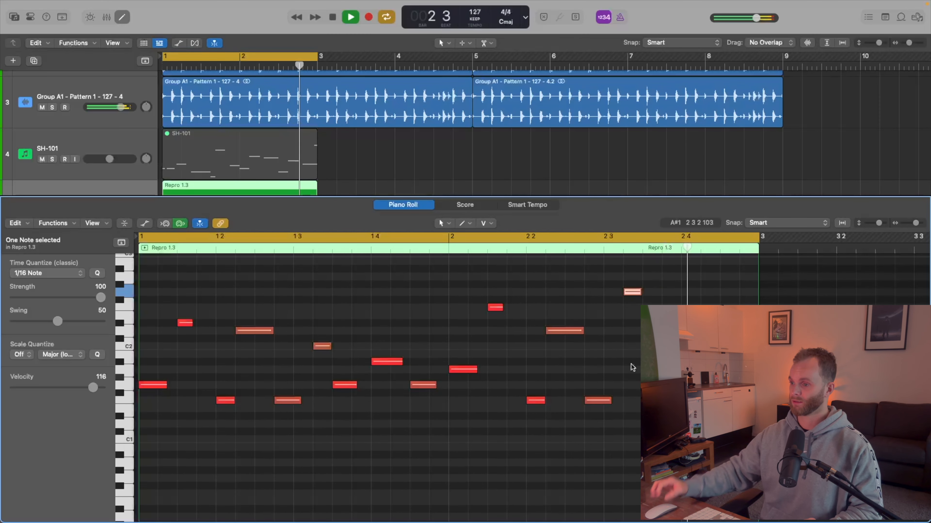
click(633, 368)
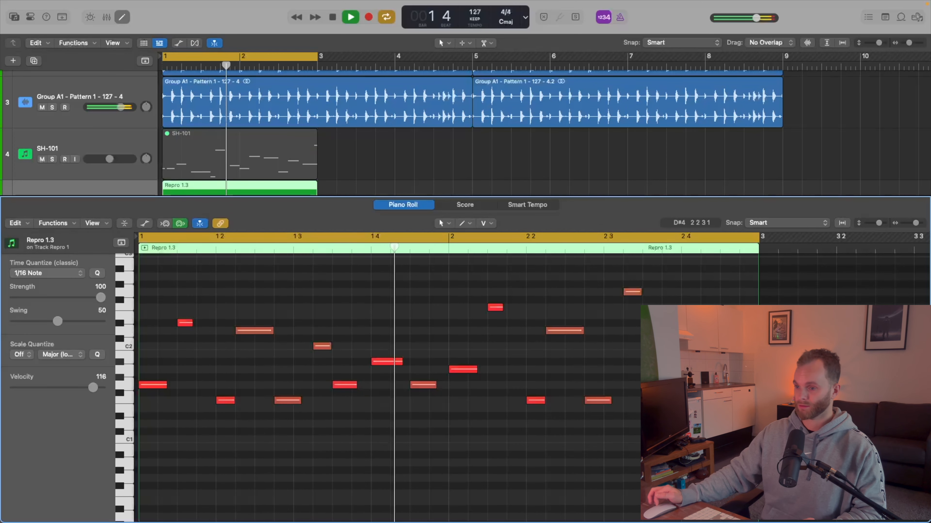
Lower the short high note halfway between beats 1 and 2 of bar 2 by five semitones to C2.
click(494, 309)
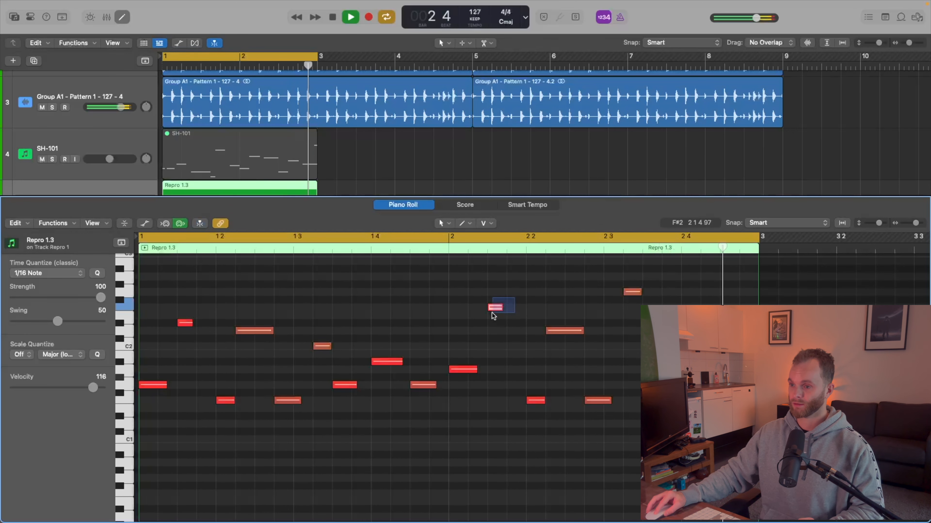
key(alt+Down)
key(alt+Down)
key(alt+Down)
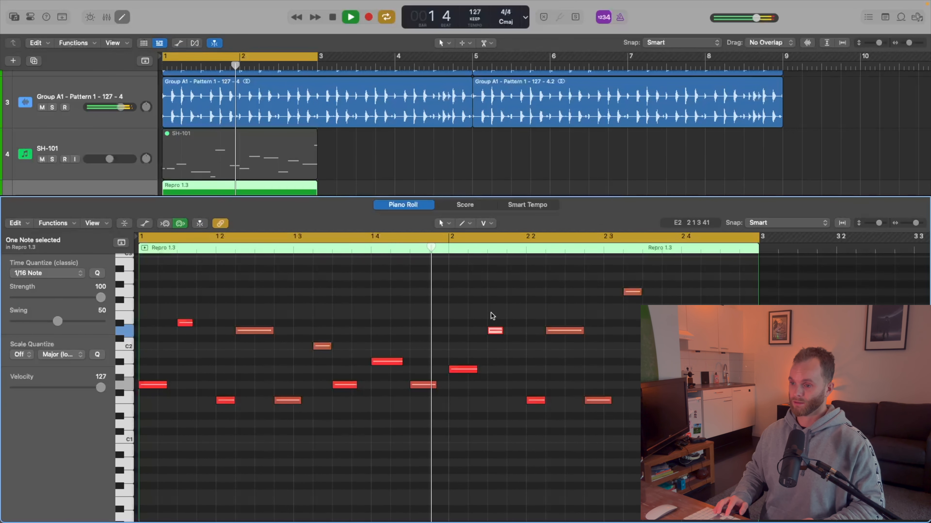
key(alt+Down)
key(alt+Down)
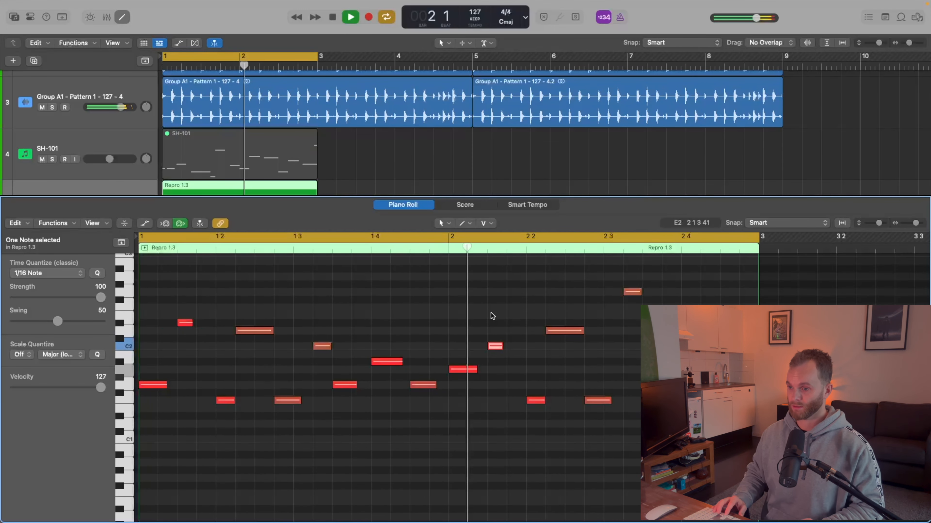
click(446, 352)
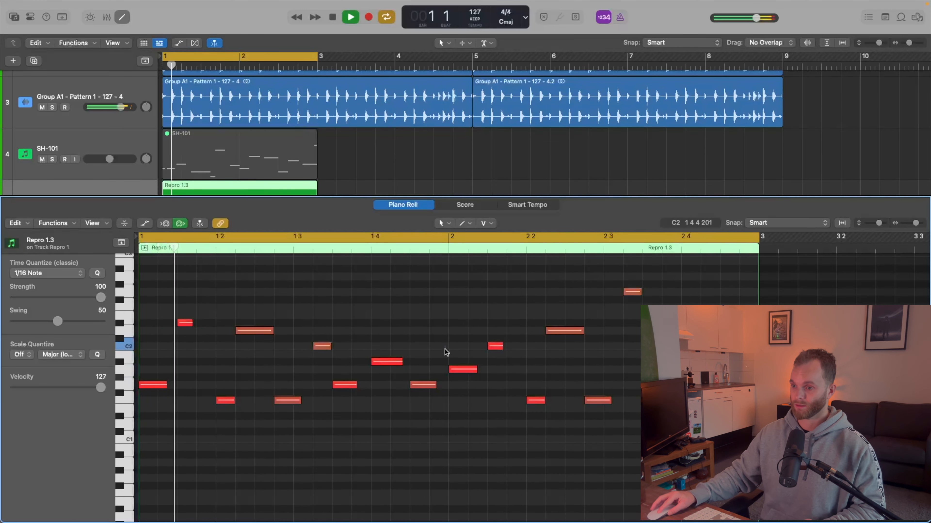
Lower the first note of bar 2 by two semitones to G1 while the loop plays.
click(464, 370)
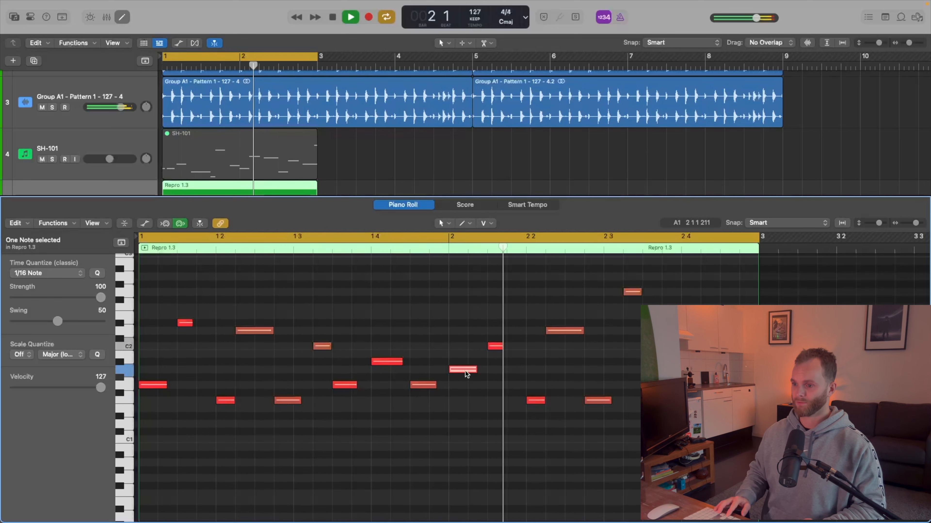
key(alt+Down)
key(alt+Down)
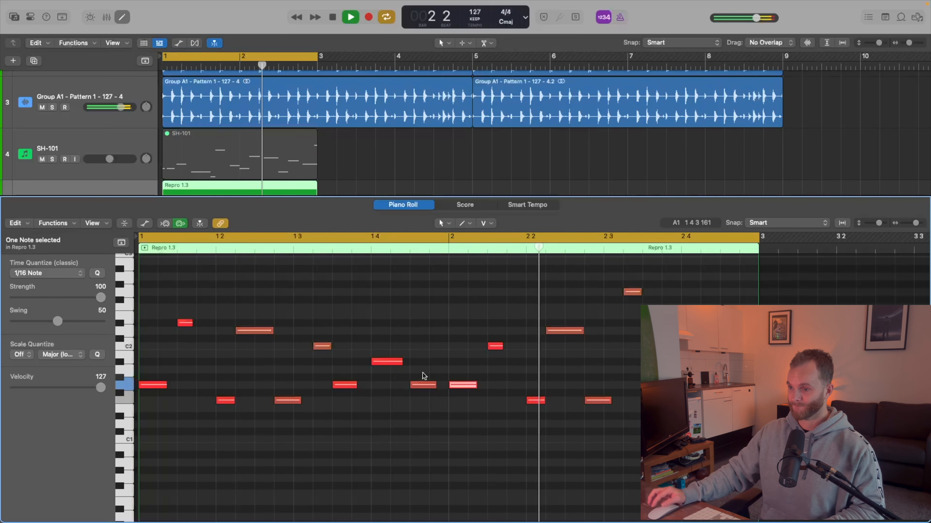
Raise the long high note just after beat 2 of bar 2 by three semitones to F2.
click(568, 331)
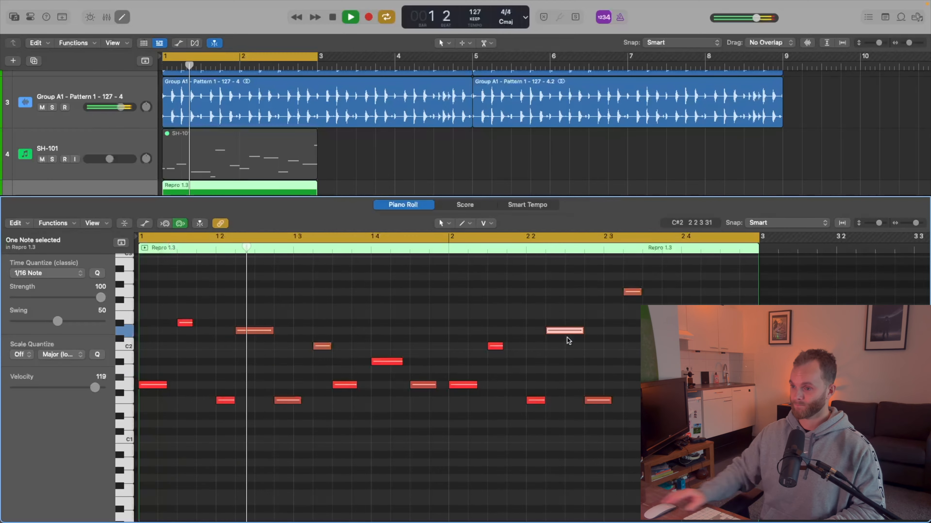
key(alt+Up)
key(alt+Up)
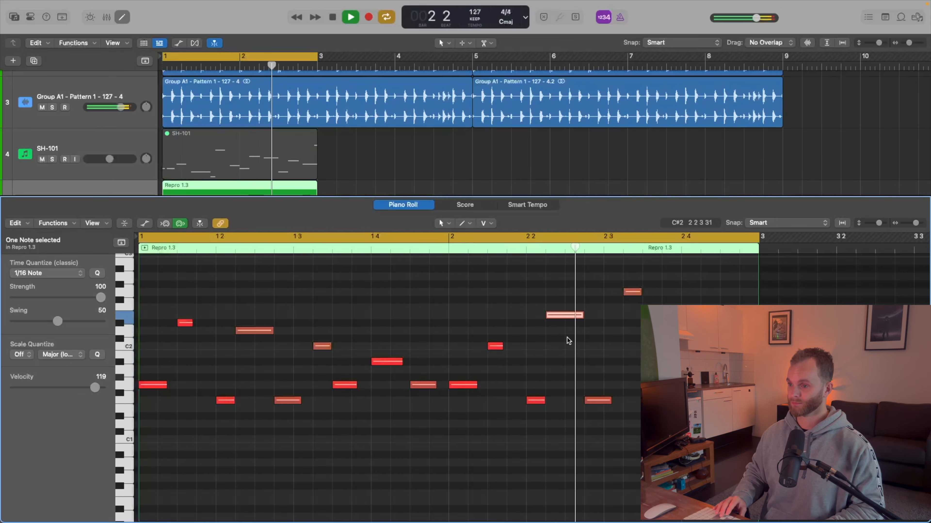
key(alt+Up)
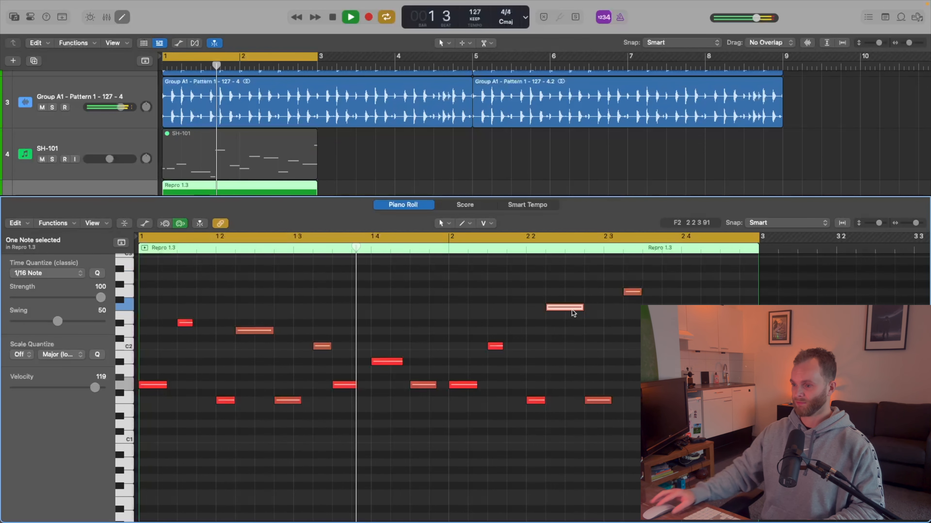
Lower the low note just before beat 3 of bar 2 to D#1 and raise the note on beat 4 to C2.
click(595, 401)
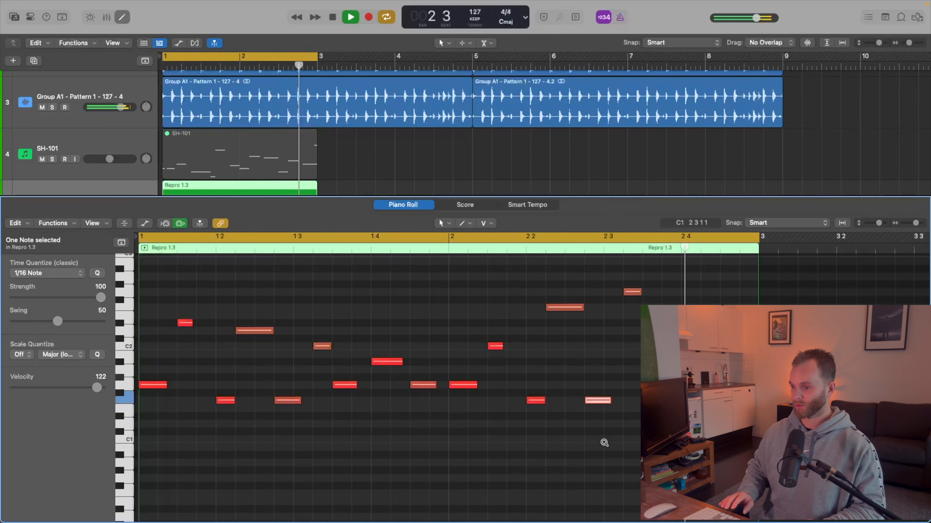
key(alt+Down)
key(v)
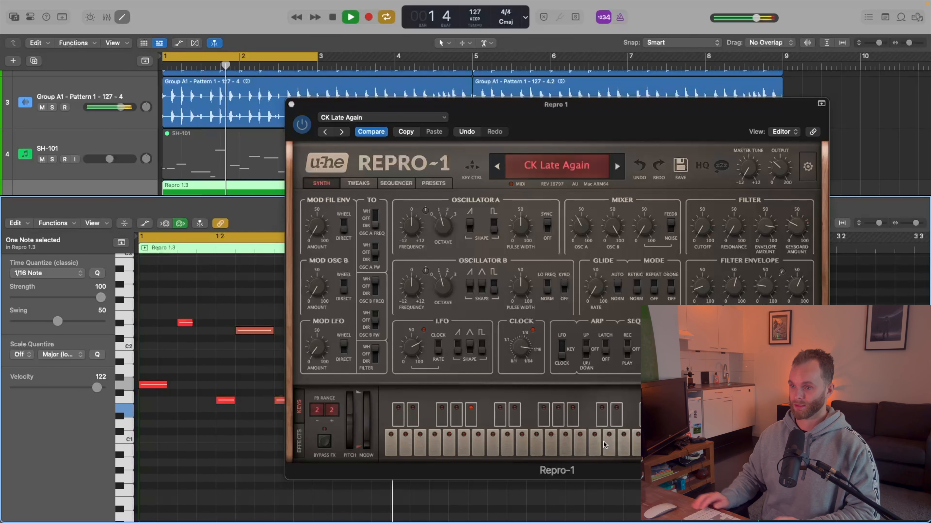
drag(674, 122, 674, 247)
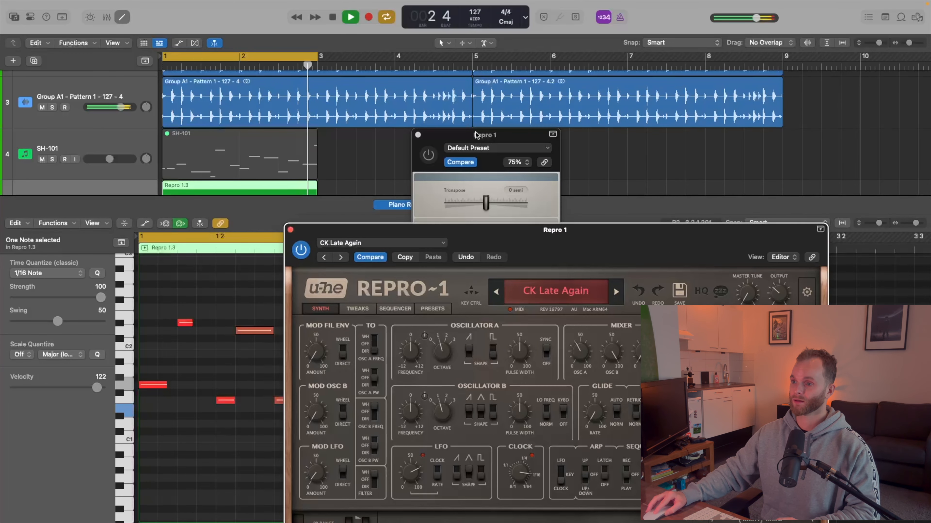
key(v)
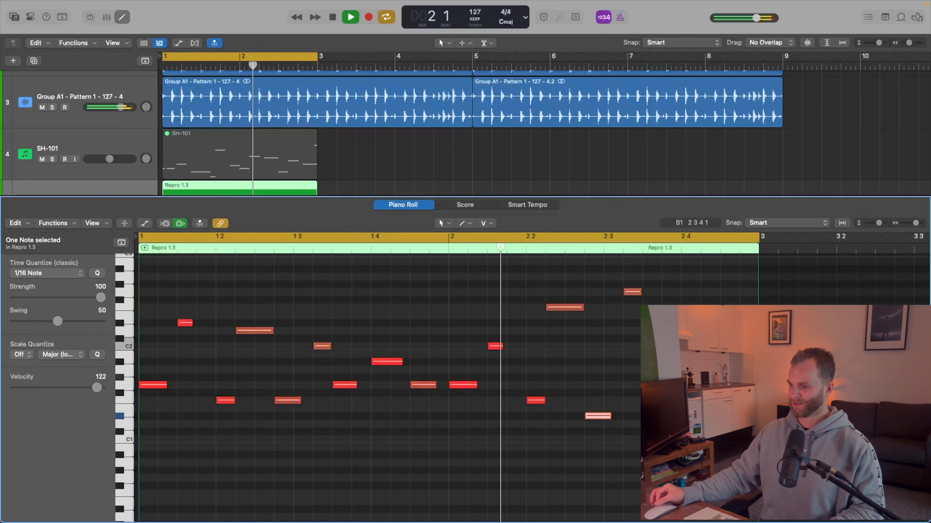
drag(666, 352, 695, 378)
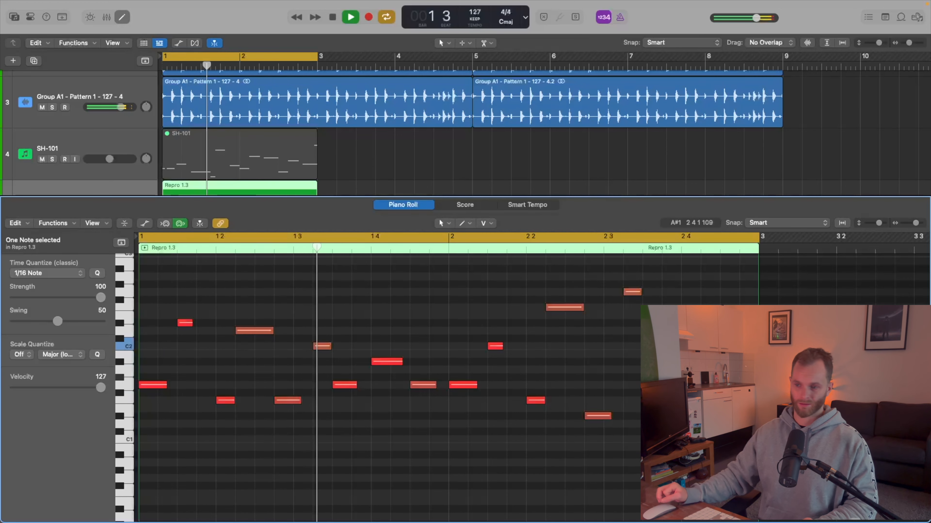
Replace the Guitar Rig effect on the Repro 1 channel strip with Kickstart 2 and play the loop.
key(e)
key(i)
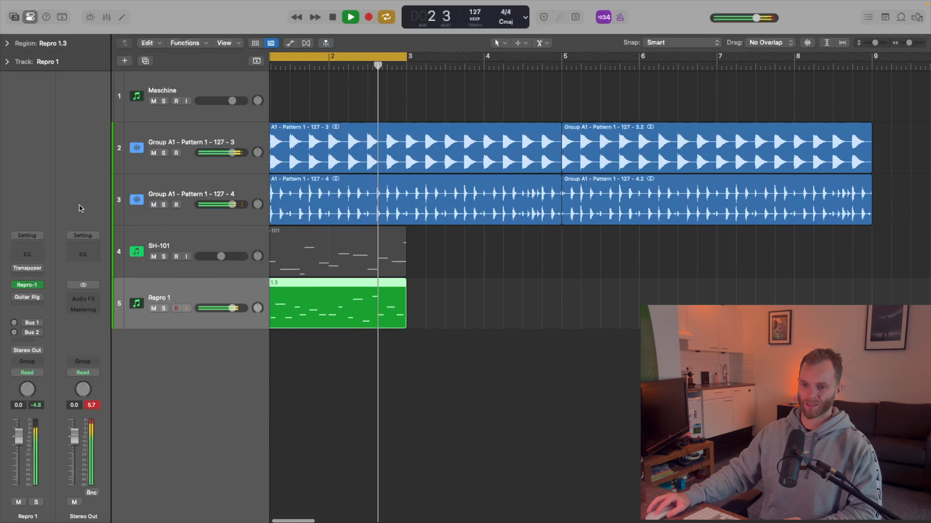
key(space)
click(41, 298)
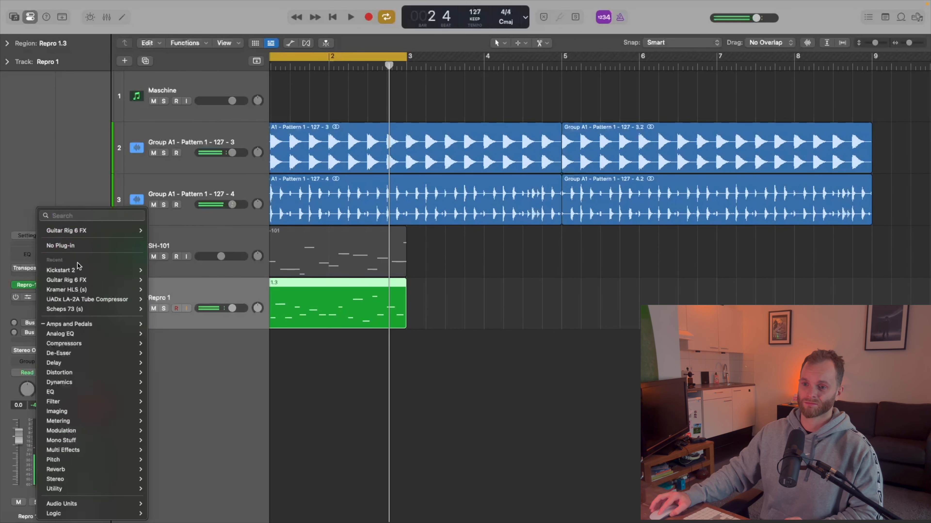
click(76, 270)
key(space)
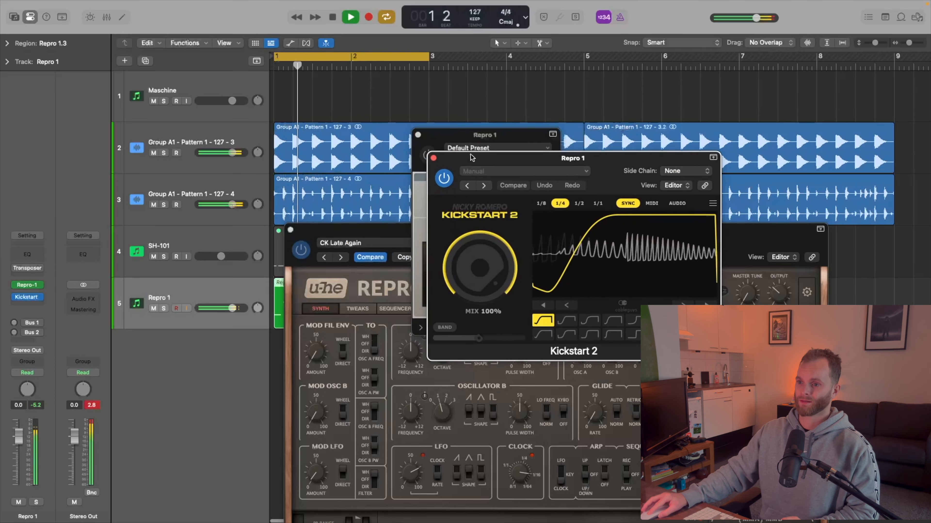
Close the Transposer window, move Kickstart 2 lower, and bring the reopened Repro-1 synth window fully into view.
drag(471, 155, 474, 158)
click(417, 135)
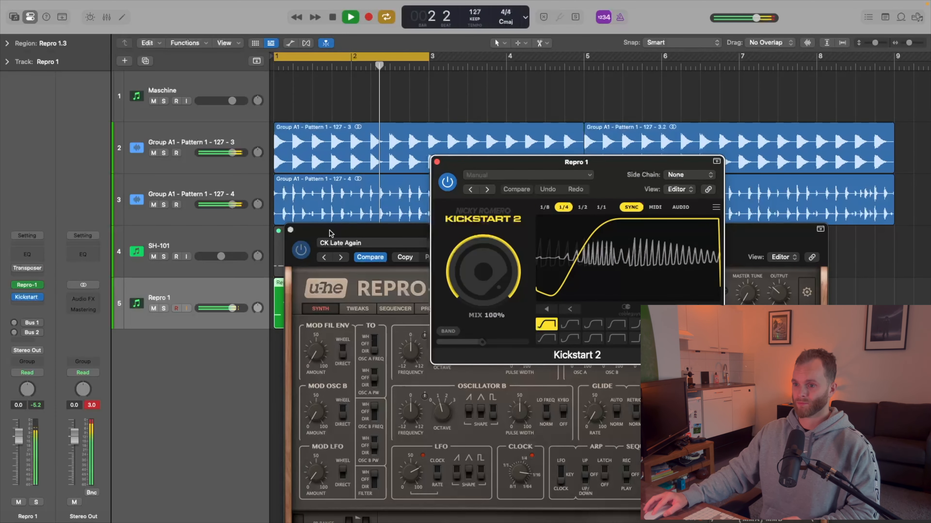
click(290, 230)
drag(615, 169, 549, 273)
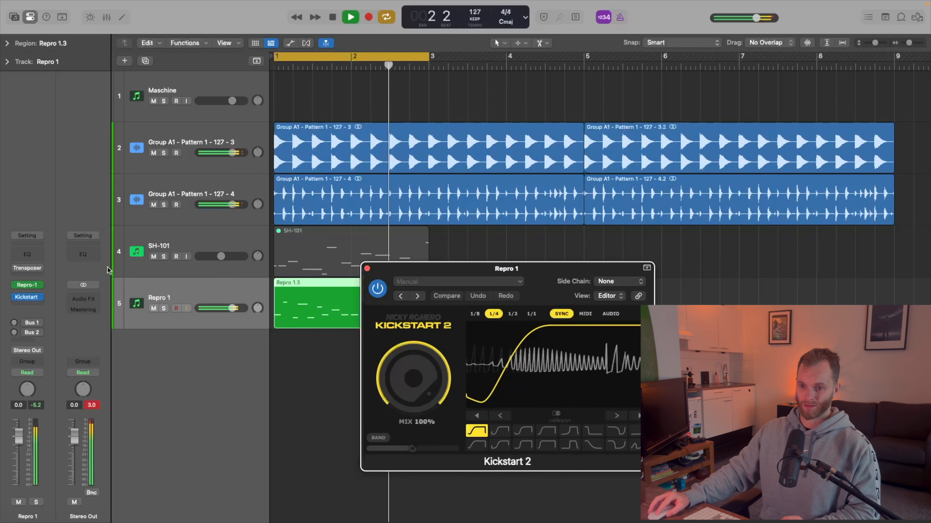
click(27, 284)
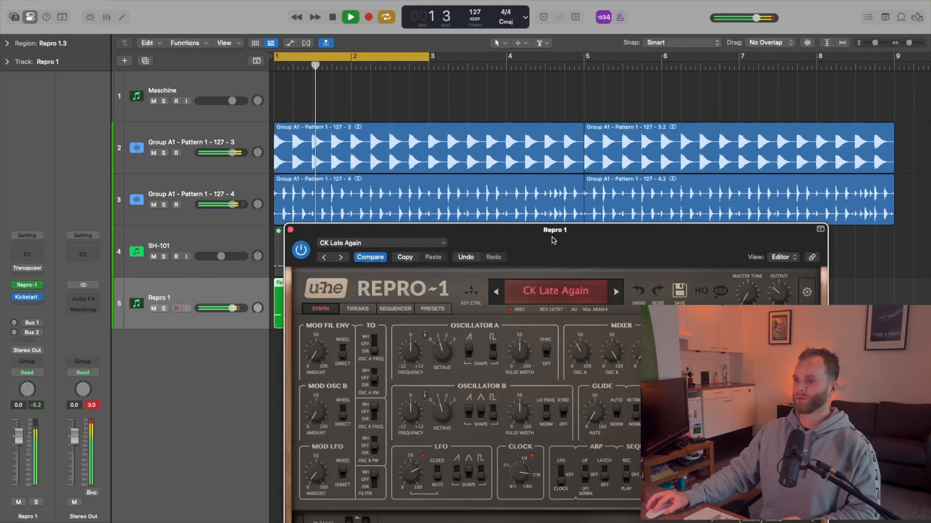
drag(553, 241, 453, 59)
Reduce the filter's envelope amount in Repro-1 and audition the loop.
key(space)
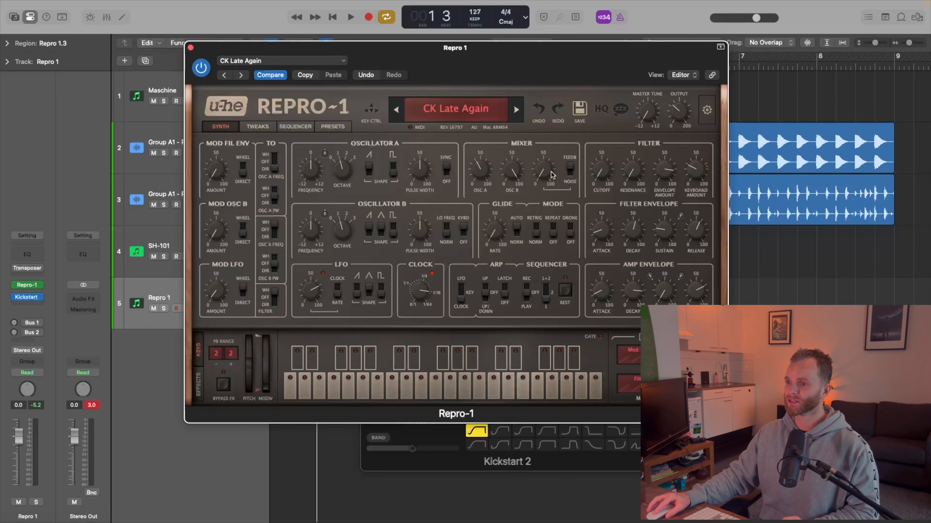
key(space)
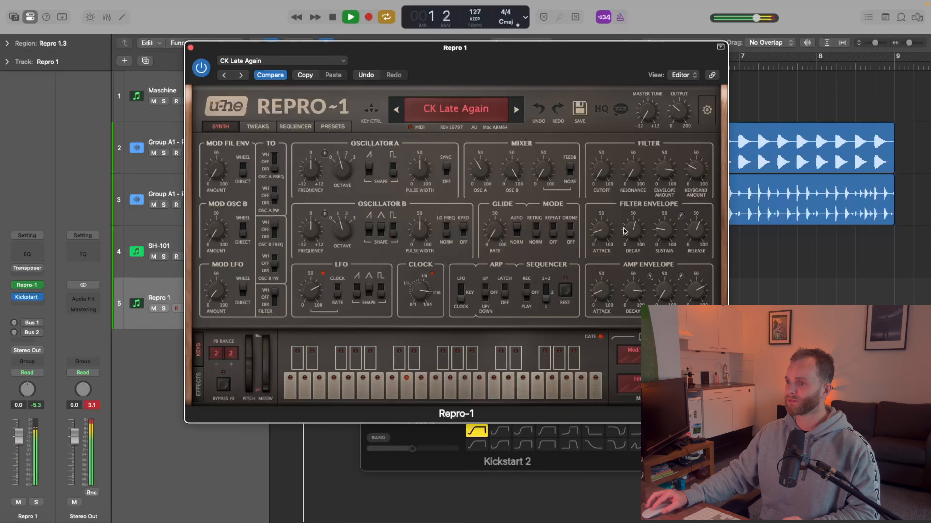
key(space)
drag(669, 171, 666, 213)
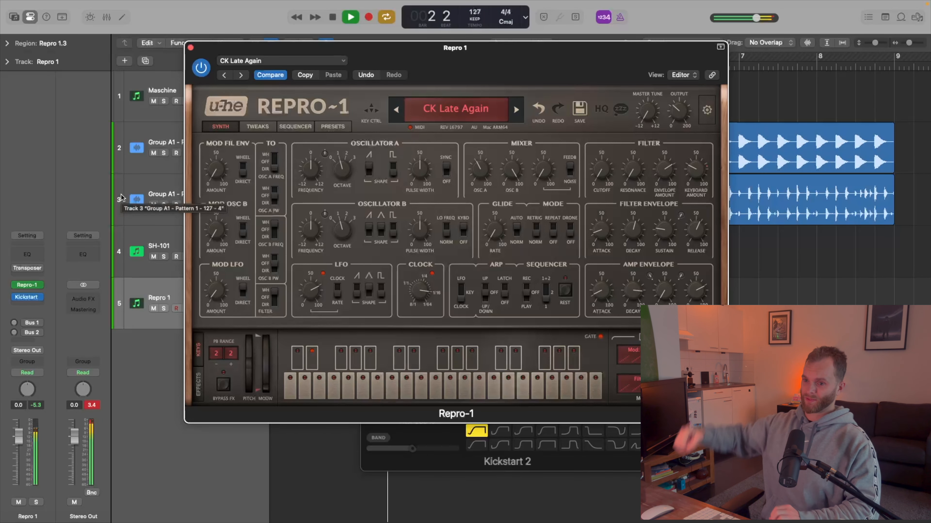
key(space)
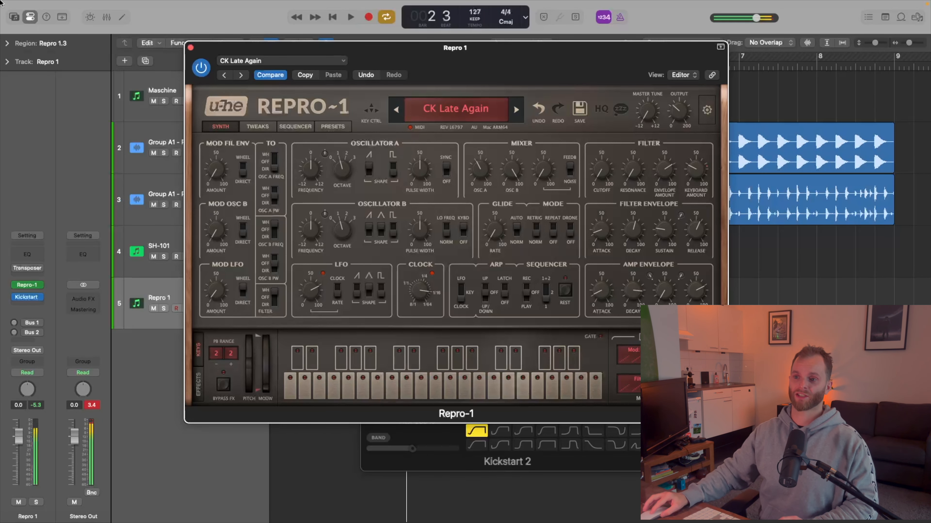
Close the Repro-1 and Kickstart 2 windows, deselect the region, and audition the loop.
click(190, 46)
click(367, 269)
click(463, 317)
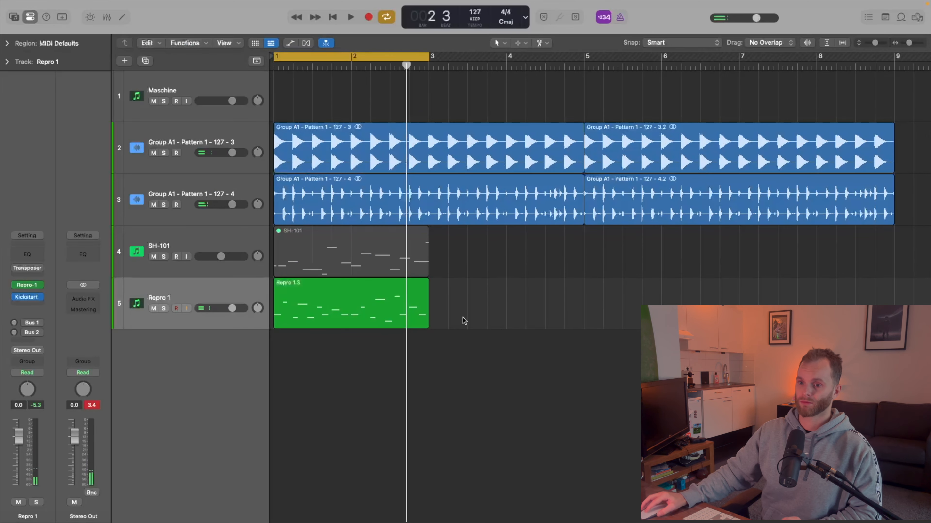
key(space)
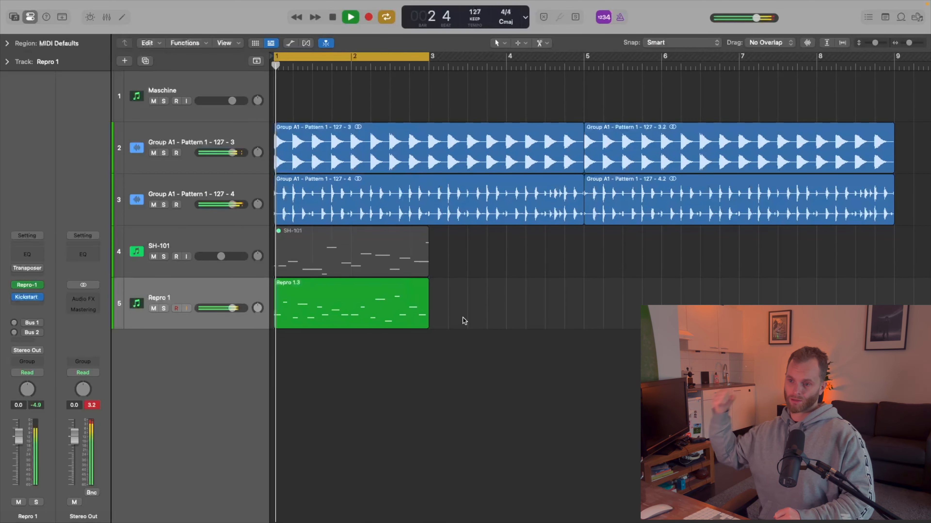
key(space)
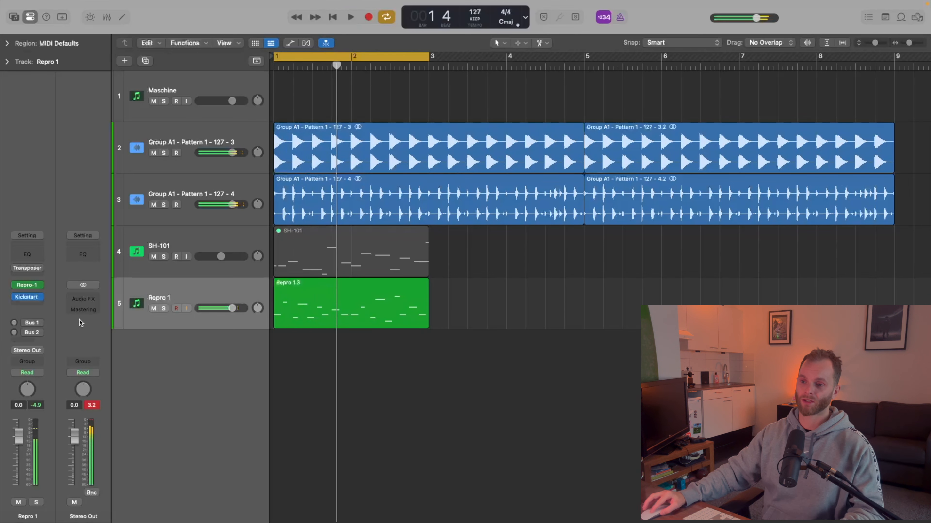
Mute the Repro 1 track and open its Repro 1.3 region in the piano roll.
click(154, 309)
click(162, 293)
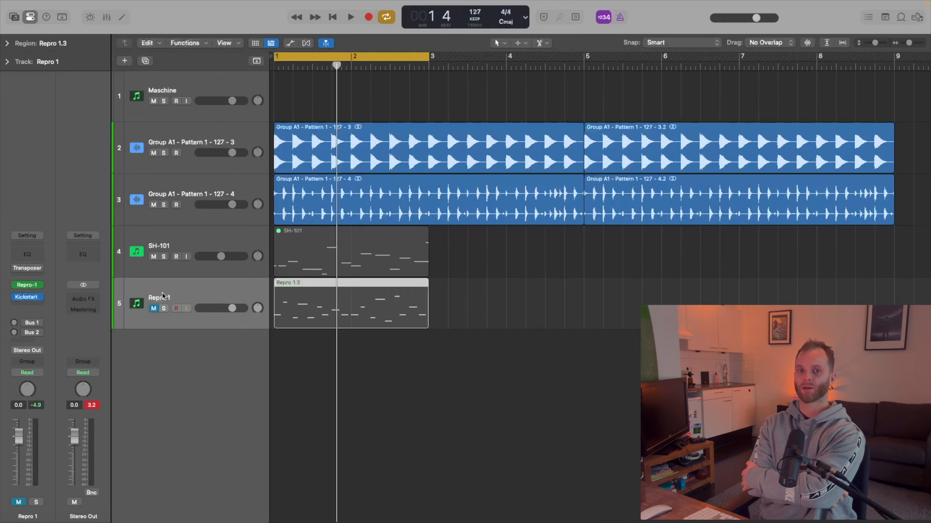
key(p)
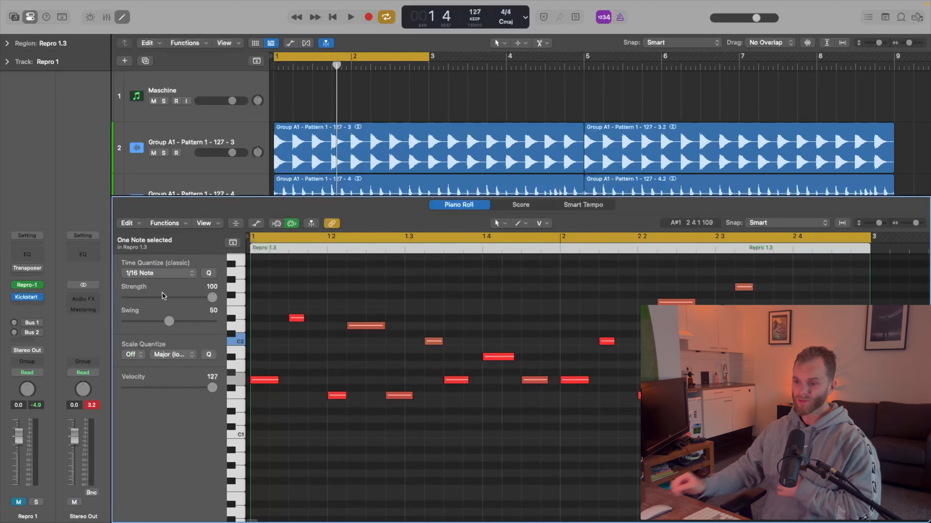
Unmute the Repro 1 track, set the swing of all notes in its Repro 1.3 region to 66, and audition the loop.
key(p)
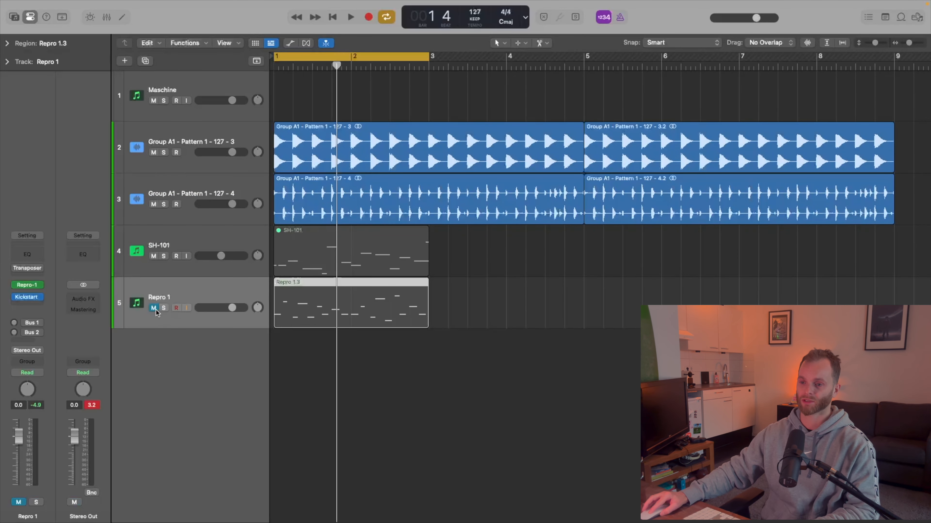
click(154, 308)
key(p)
drag(898, 270, 251, 423)
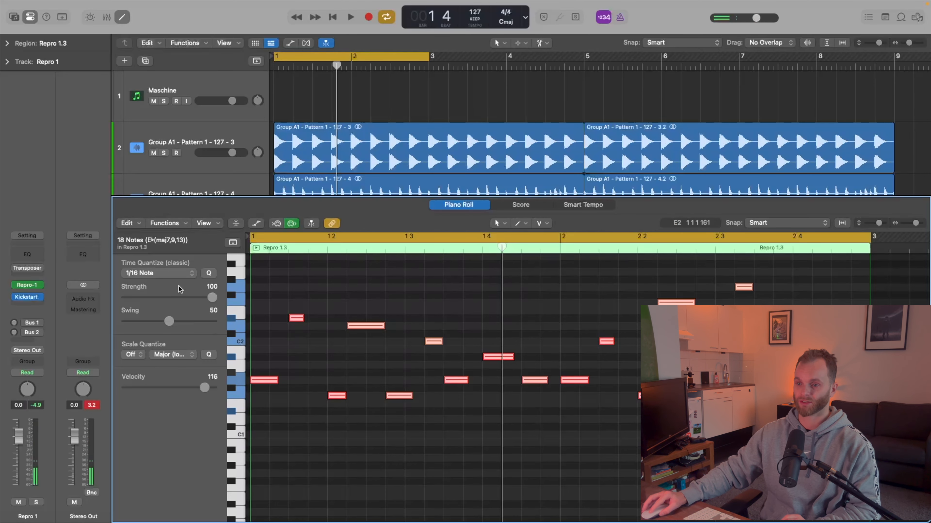
drag(173, 325, 184, 322)
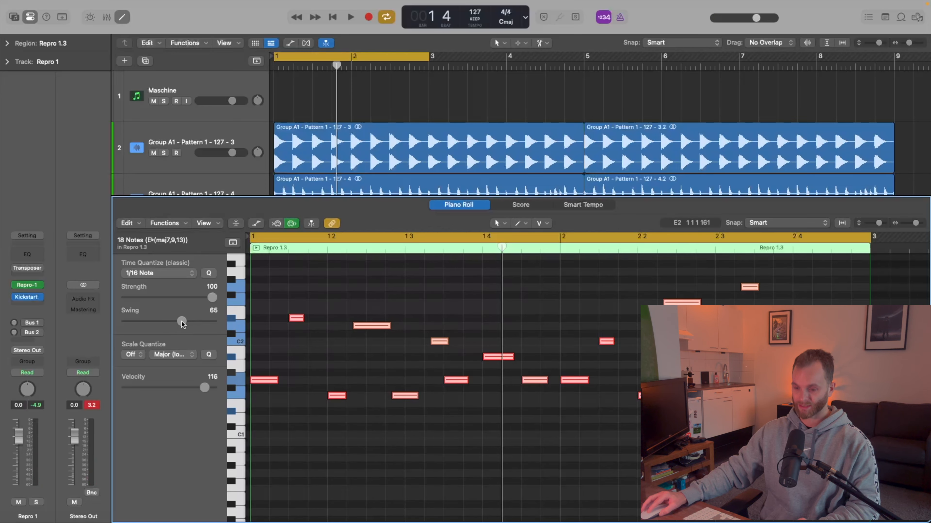
mouse_move(179, 322)
mouse_down()
mouse_move(165, 325)
mouse_move(183, 320)
mouse_up()
key(space)
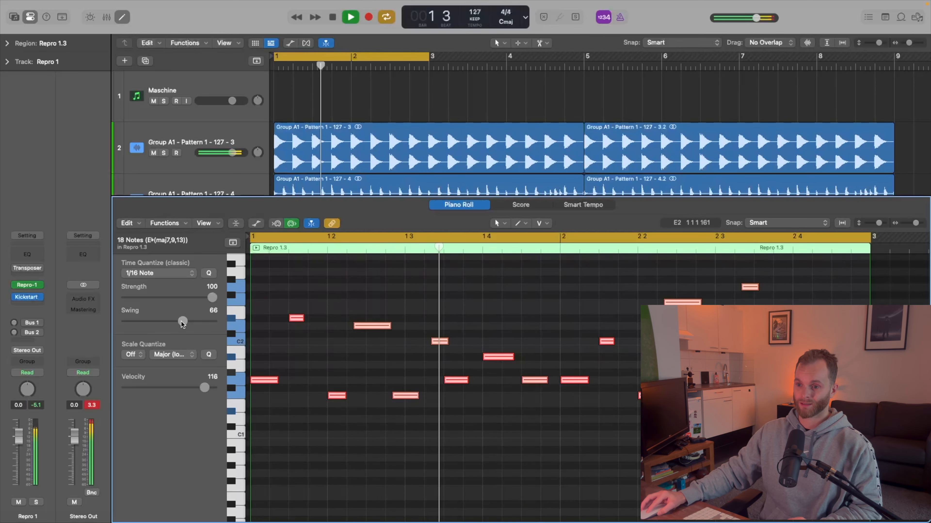
Lower the swing of all selected bassline notes to 59 during playback, deselect the notes, and stop the loop.
drag(181, 322, 172, 326)
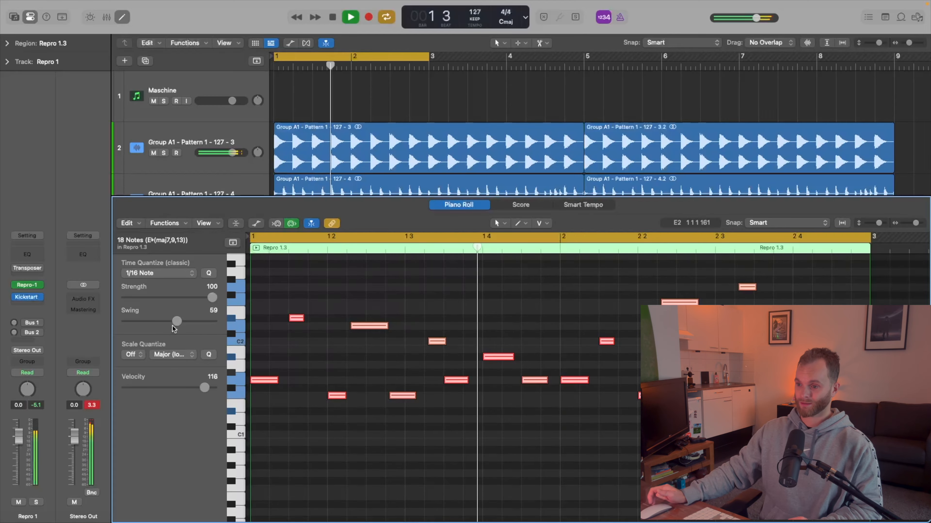
click(519, 291)
key(space)
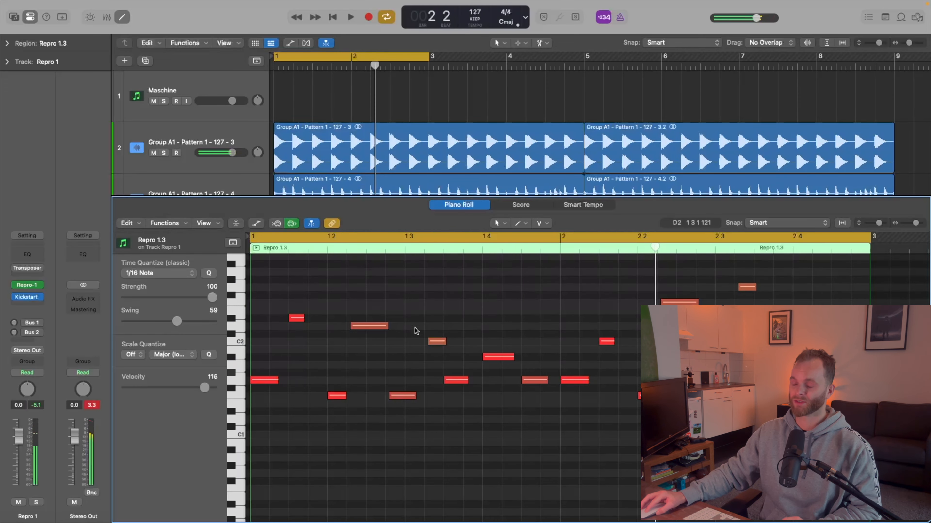
Hide the inspector and slightly shorten the C2 note in beat 3 of bar 1.
key(i)
key(super+Right)
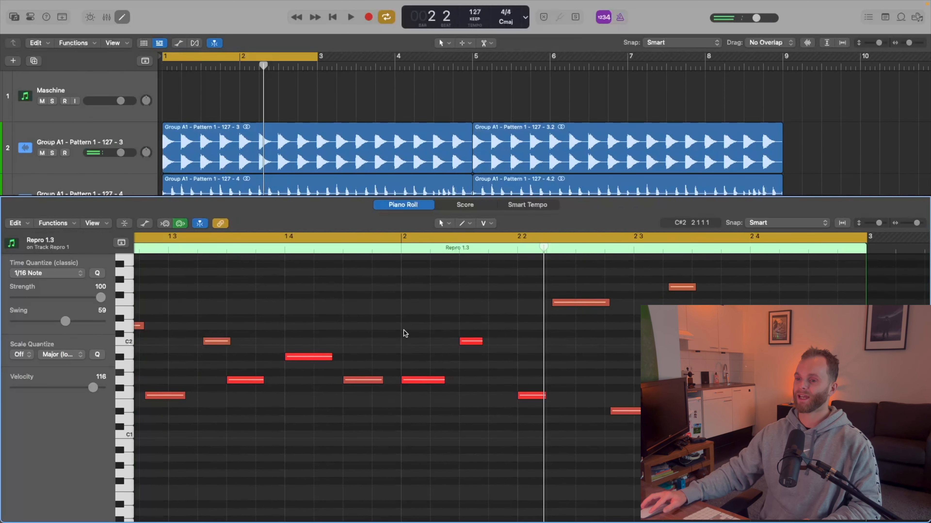
scroll(403, 330, left, 6)
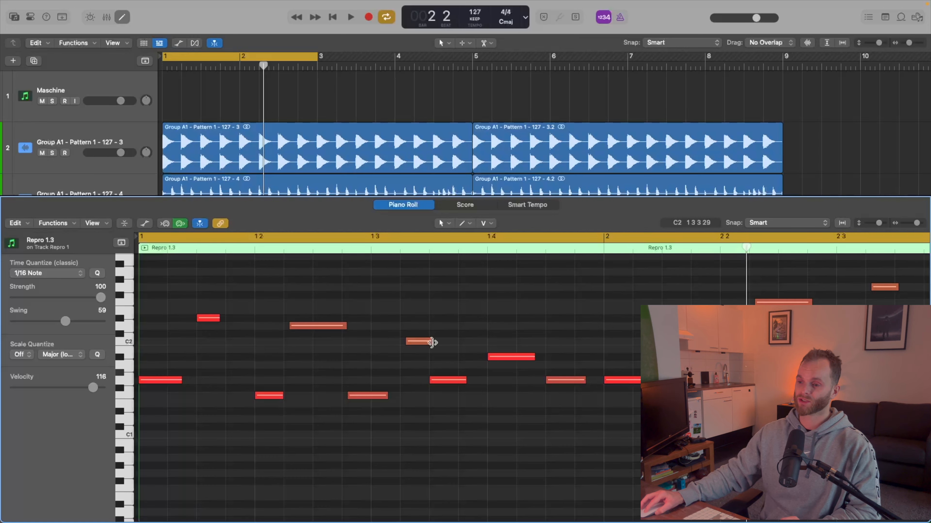
drag(431, 343, 428, 345)
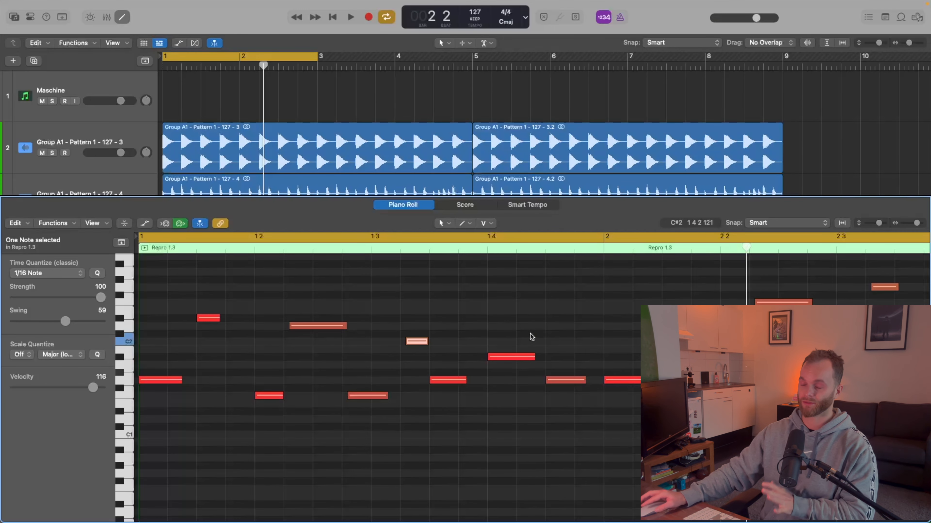
Shorten the long F2 note in beat 2 of bar 2 so it ends before the following low note.
scroll(531, 337, right, 2)
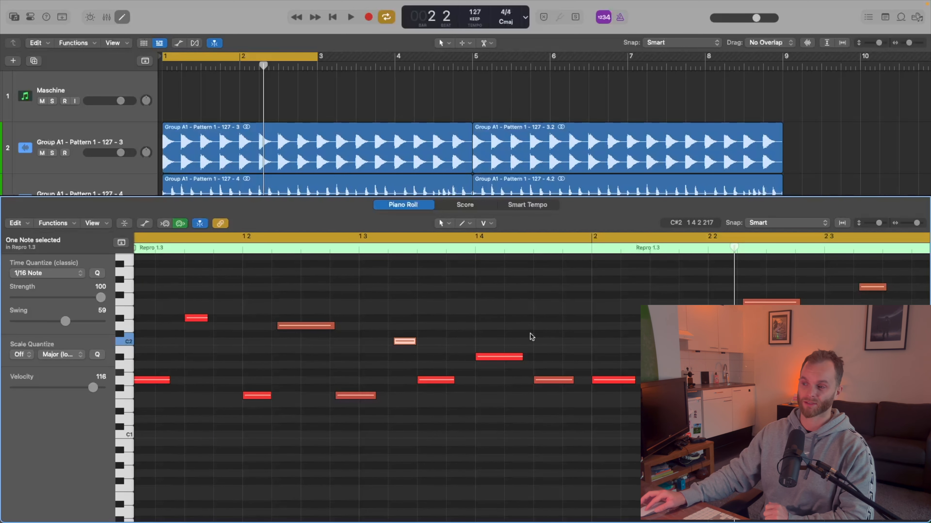
scroll(530, 334, right, 5)
scroll(531, 334, right, 10)
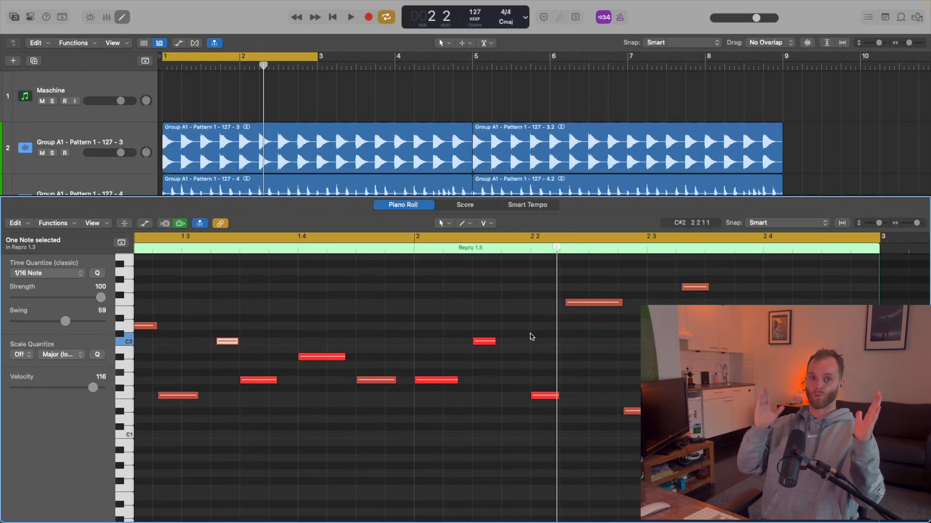
scroll(531, 336, down, 3)
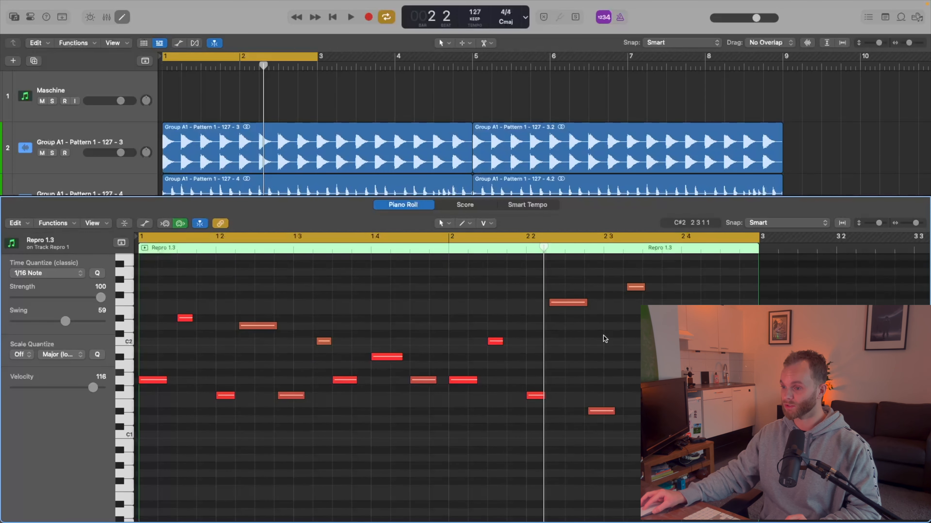
click(585, 249)
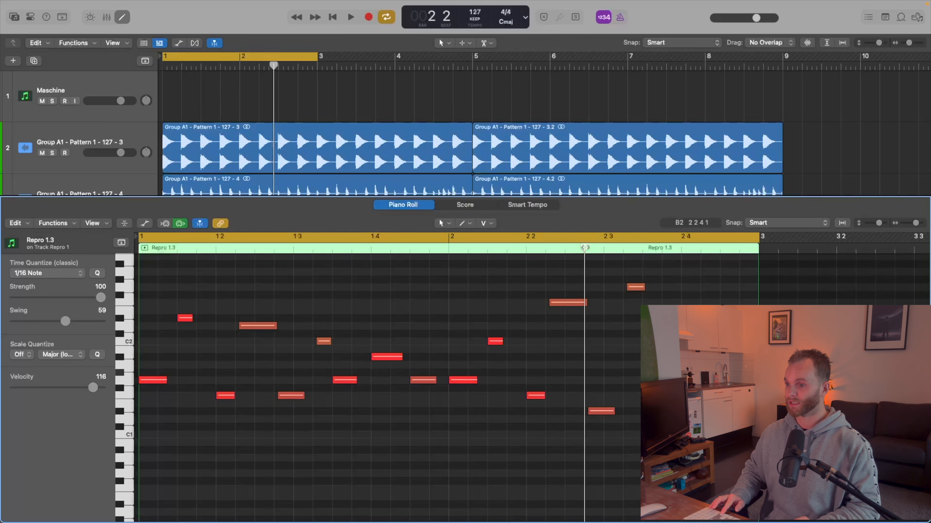
key(super+Right)
key(super+Right)
key(super+Right)
key(super+Right)
key(super+Right)
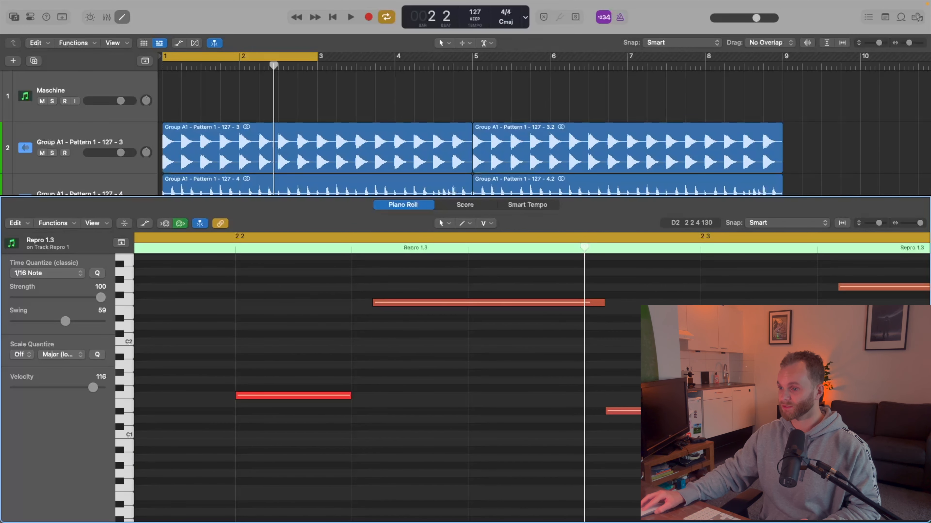
drag(604, 304, 587, 311)
key(super+Left)
key(super+Left)
key(super+Left)
key(super+Left)
key(super+Left)
Audition the loop and shorten the high G2 note in beat 3 of bar 2.
key(space)
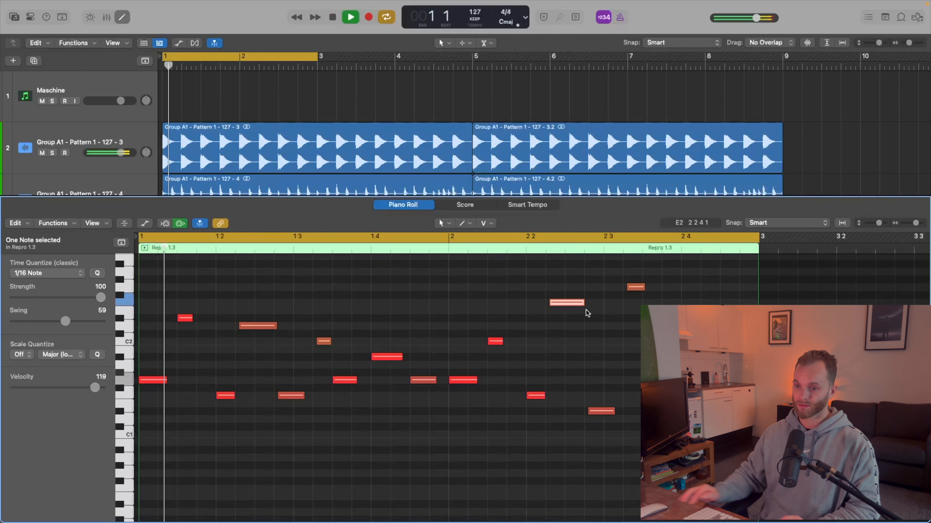
scroll(586, 310, up, 5)
scroll(585, 310, down, 4)
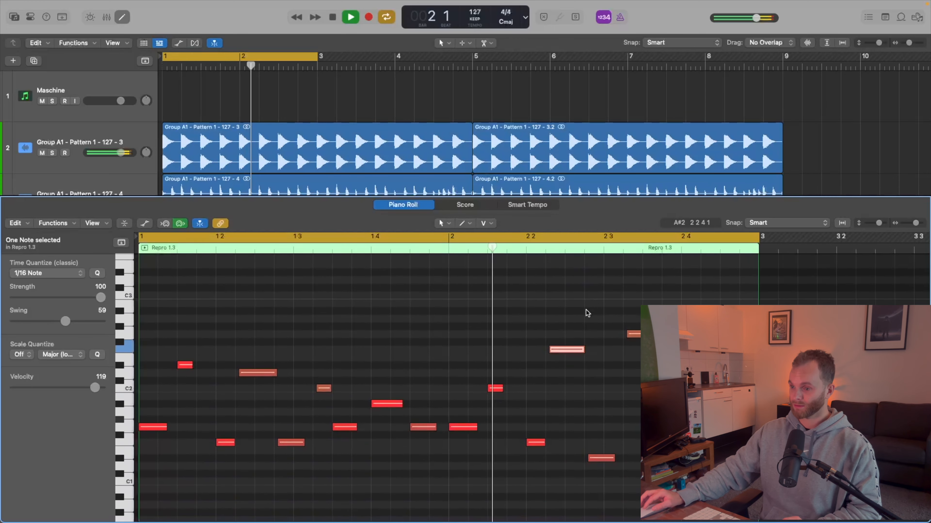
key(space)
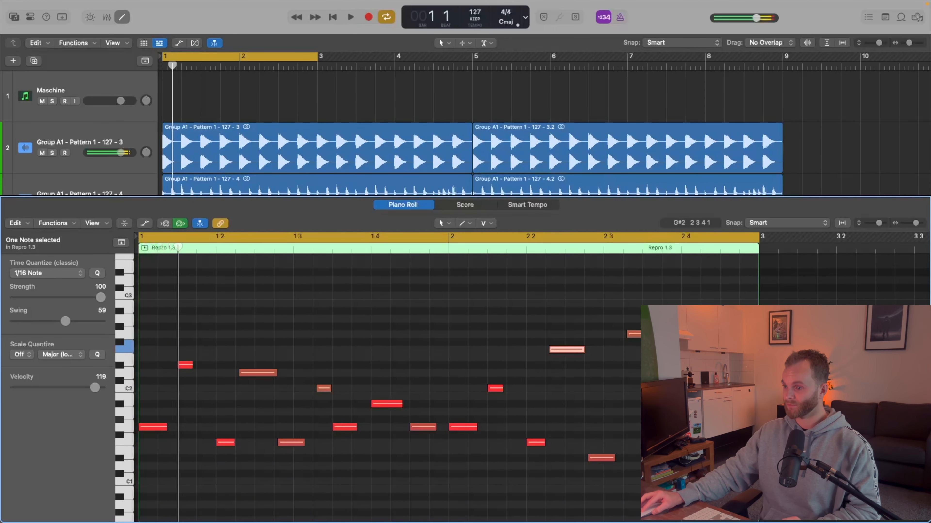
drag(647, 334, 645, 334)
key(space)
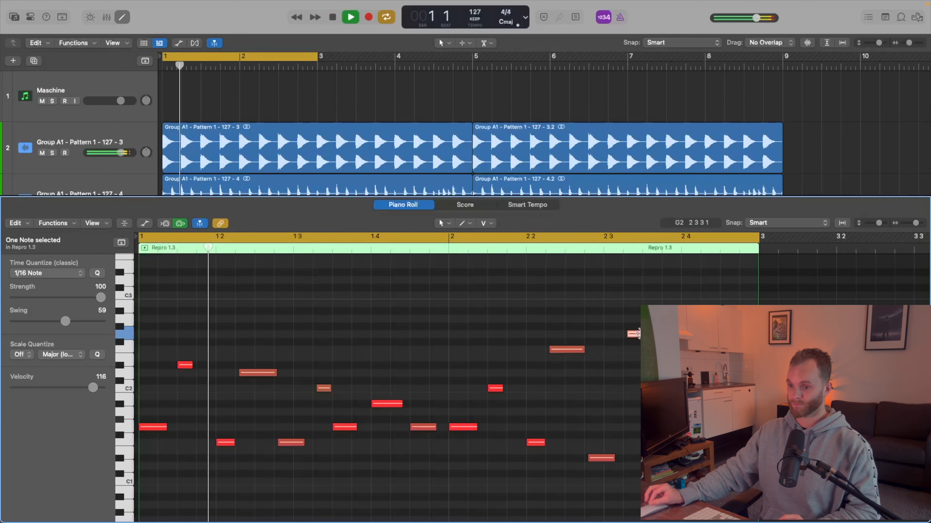
key(space)
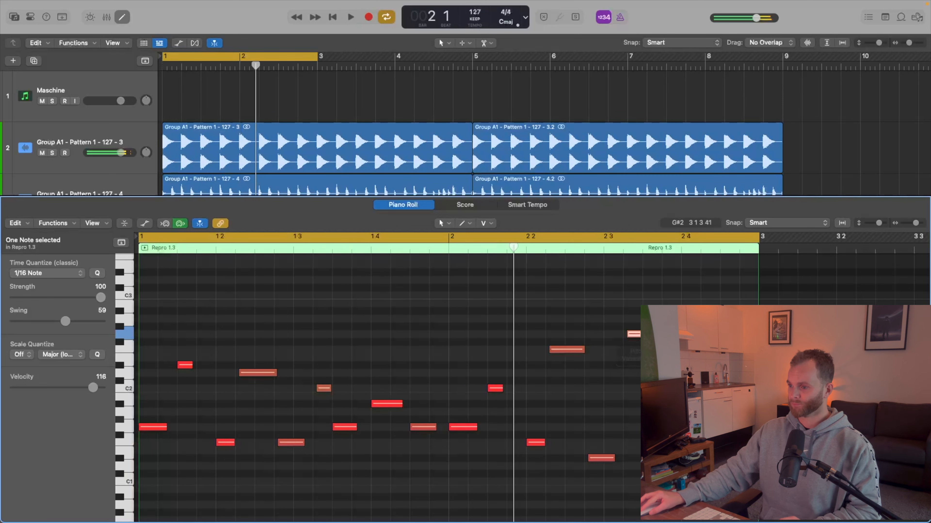
Set the swing of all notes in the Repro 1.3 region to 71 and deselect them.
drag(808, 299, 141, 471)
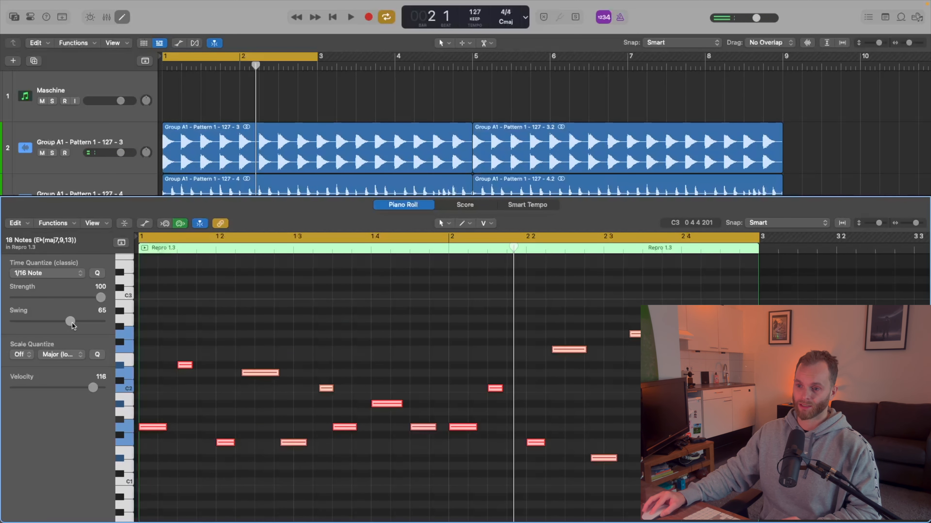
click(628, 335)
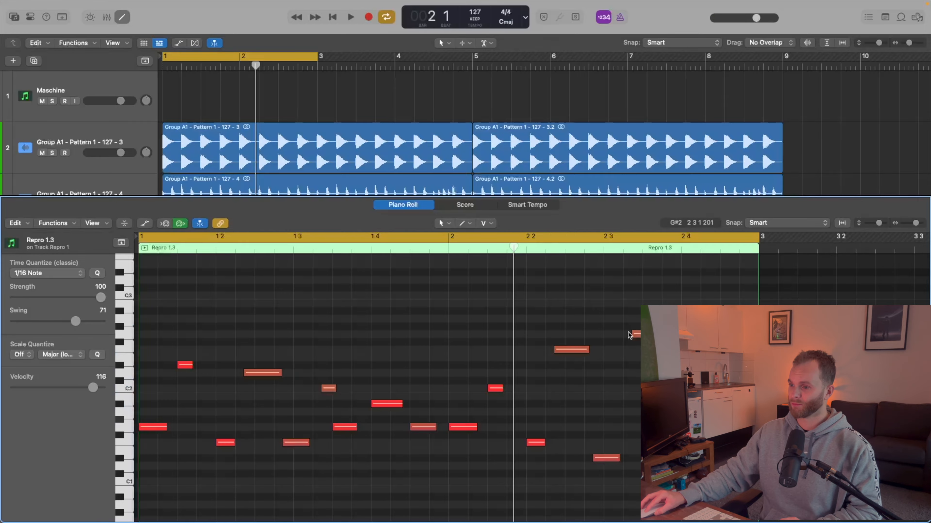
Trim the ends of the G2 note in bar 2 and the D2 and C2 notes in bar 1, and audition the loop.
click(638, 333)
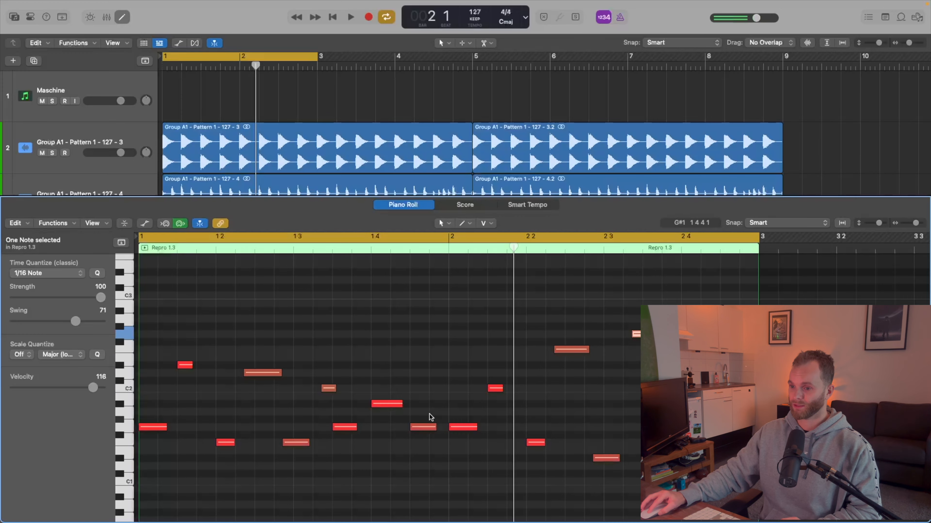
drag(281, 374, 279, 376)
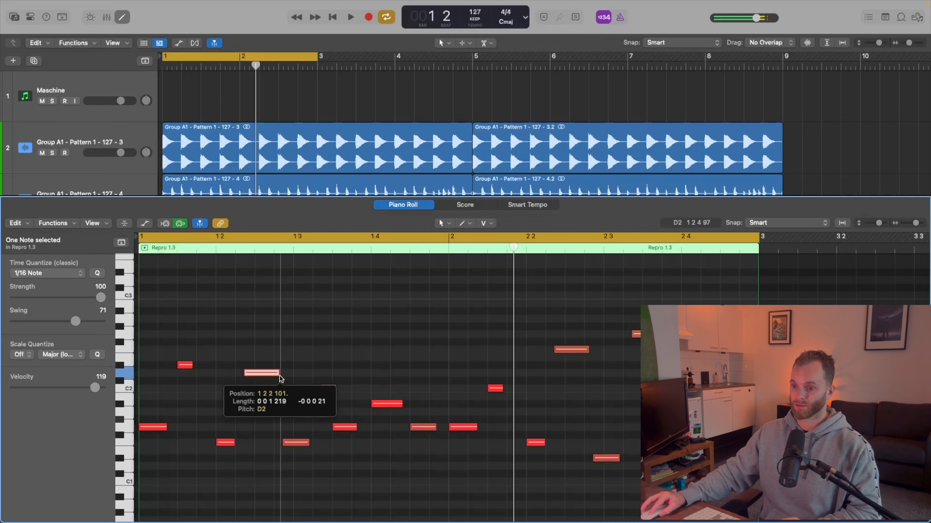
drag(336, 389, 332, 392)
key(space)
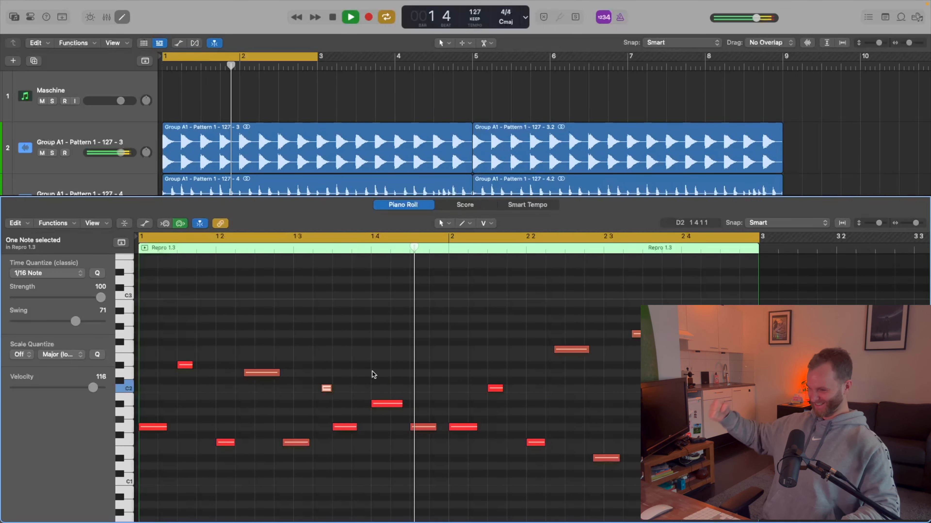
key(space)
Duplicate the Repro 1.3 region onto a copy of the Repro 1 track and reduce the swing of all the copy's notes.
key(e)
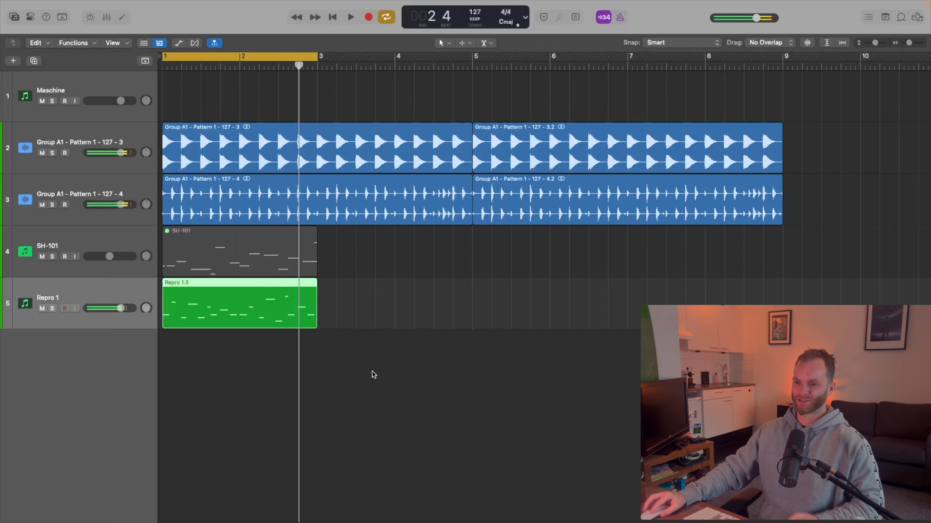
drag(238, 315, 218, 353)
key(e)
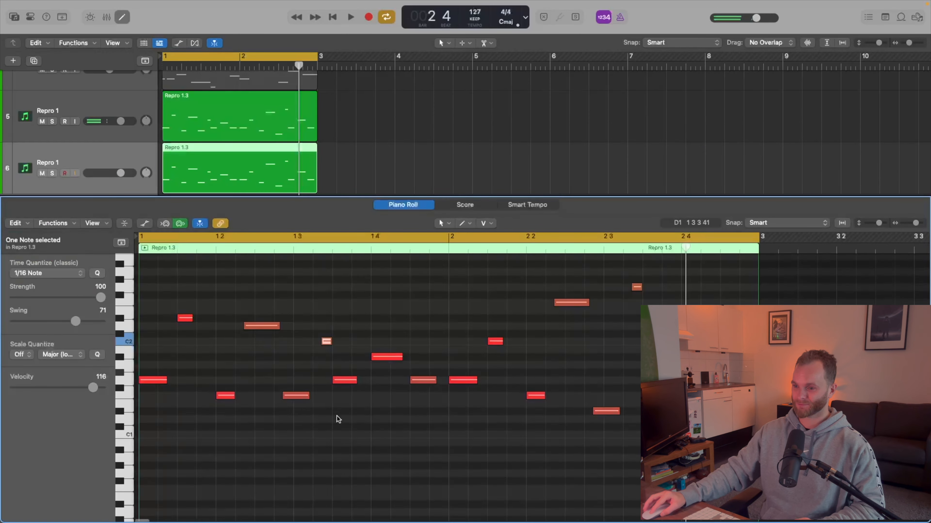
key(super+a)
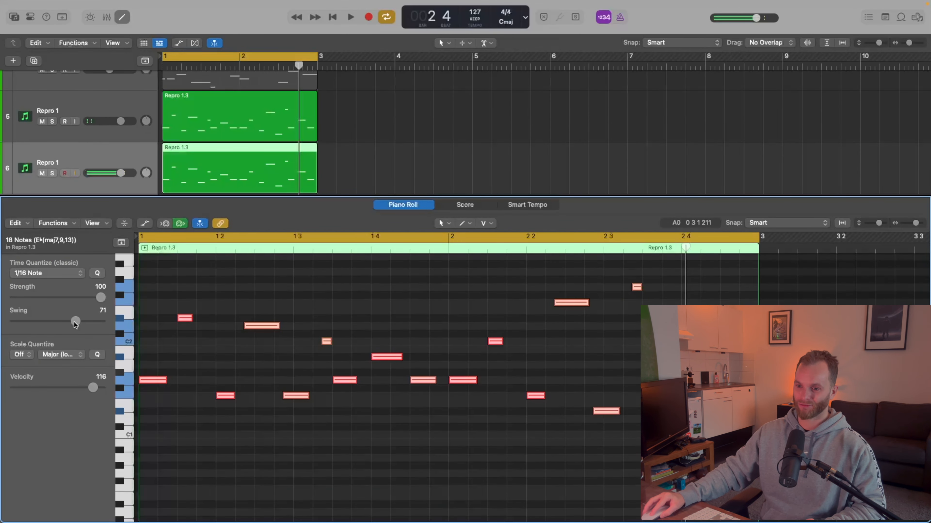
drag(63, 327, 56, 330)
key(p)
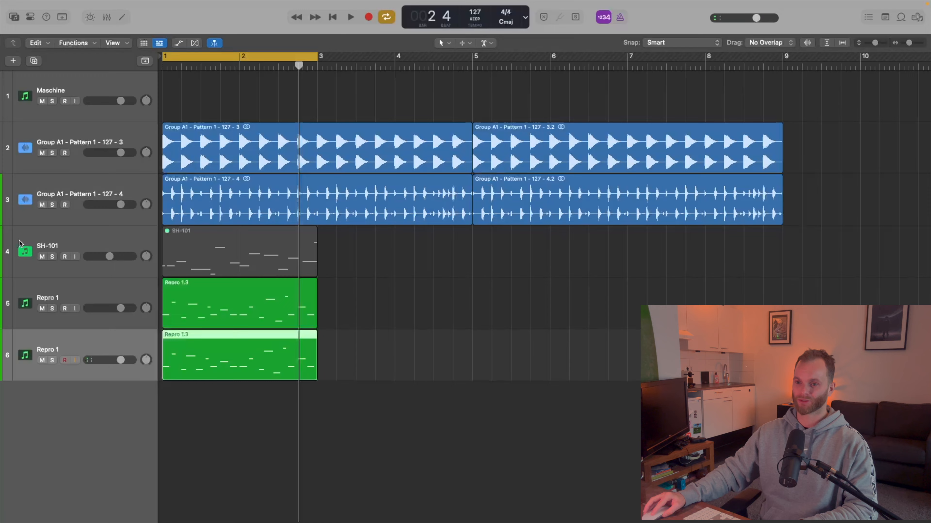
Mute the duplicated Repro 1 track and rename the original track as Repro 1 Swing.
click(65, 291)
click(42, 360)
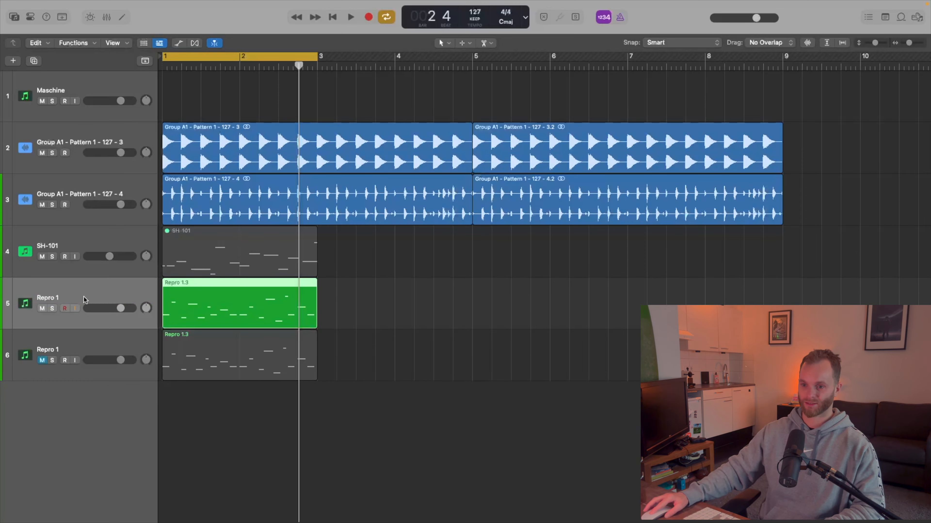
double_click(84, 299)
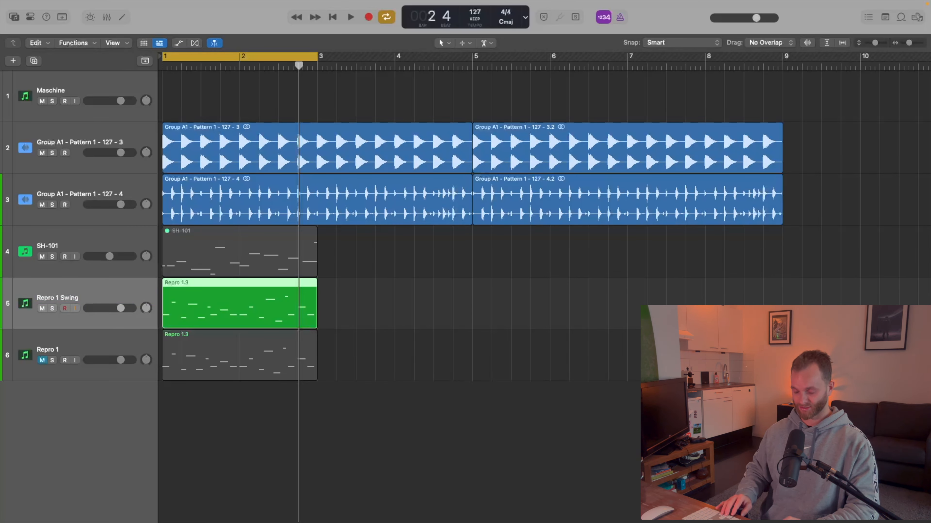
Compare the Repro 1 and Repro 1 Swing tracks by swapping their mutes during playback, ending with only the swing version unmuted.
key(m)
key(Down)
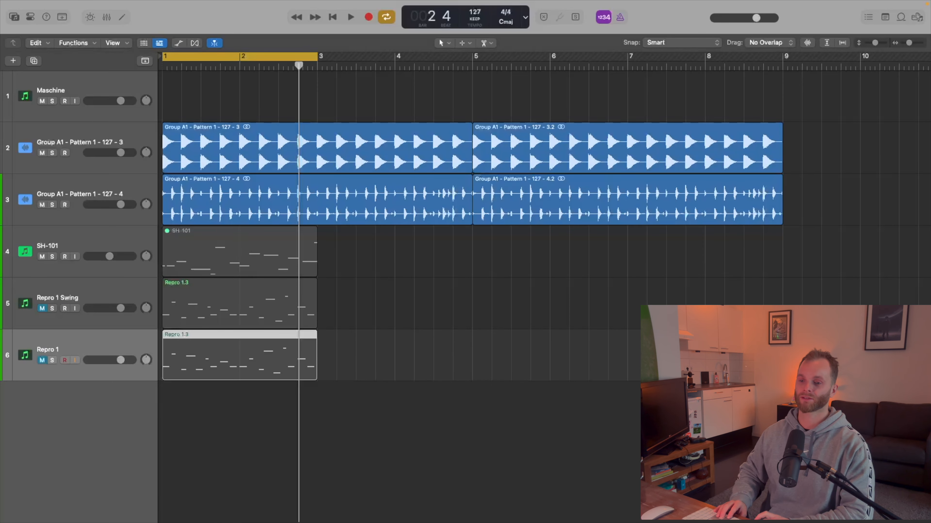
key(m)
key(space)
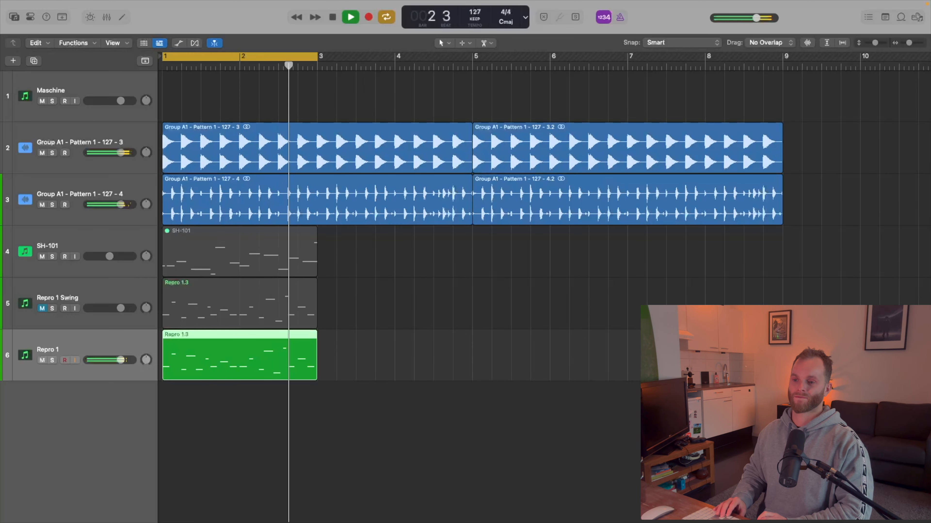
key(m)
key(Up)
key(m)
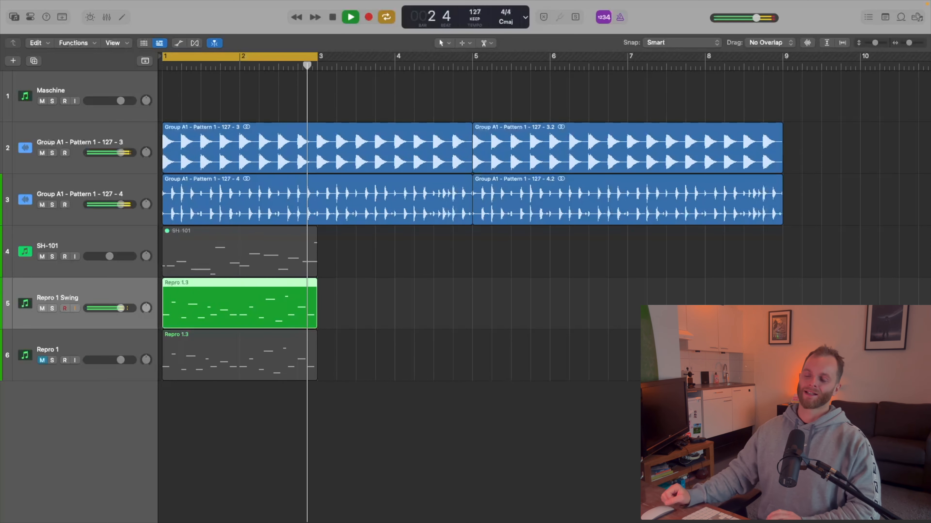
key(space)
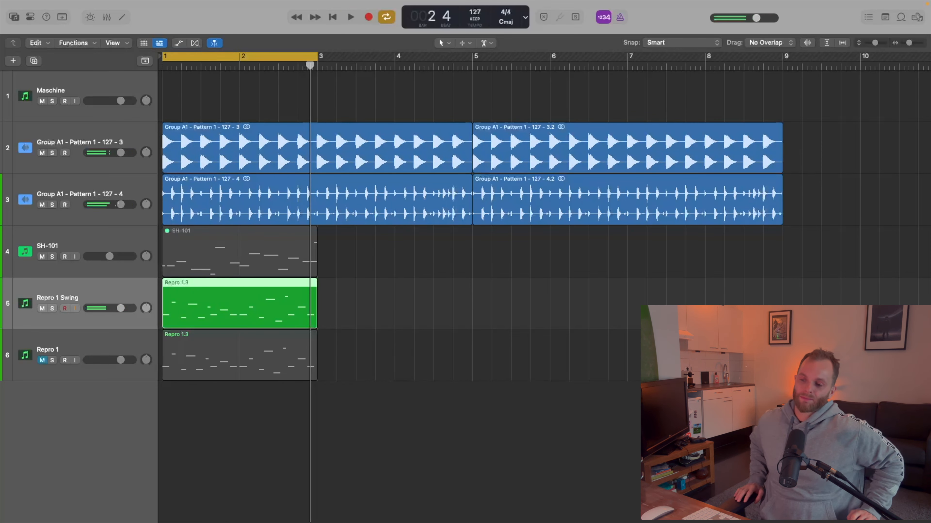